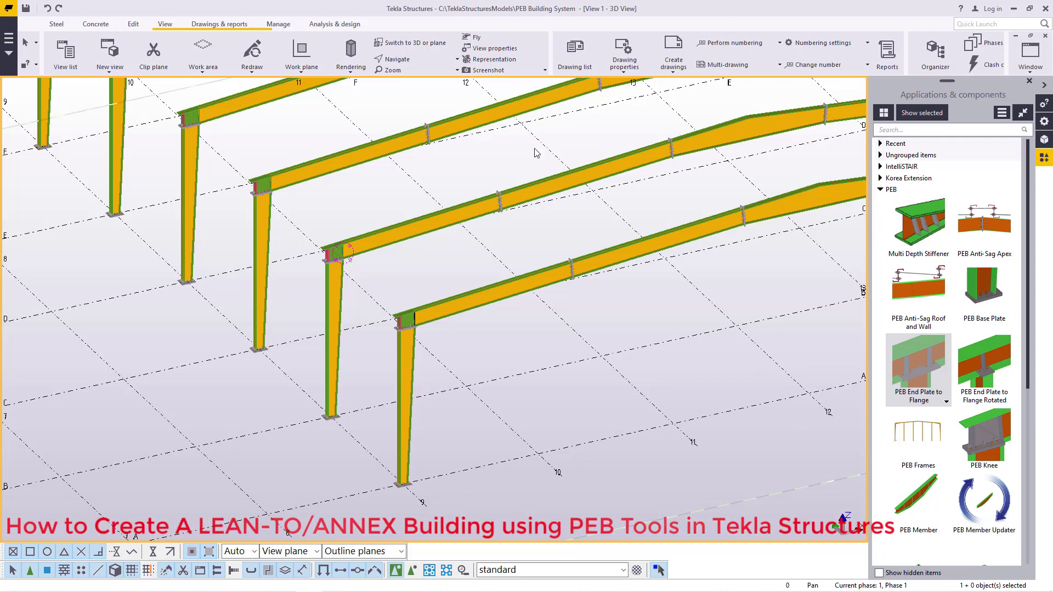
Examine the existing portal frames and the open bay between them and the neighbouring building from several angles.
left_click(420, 59)
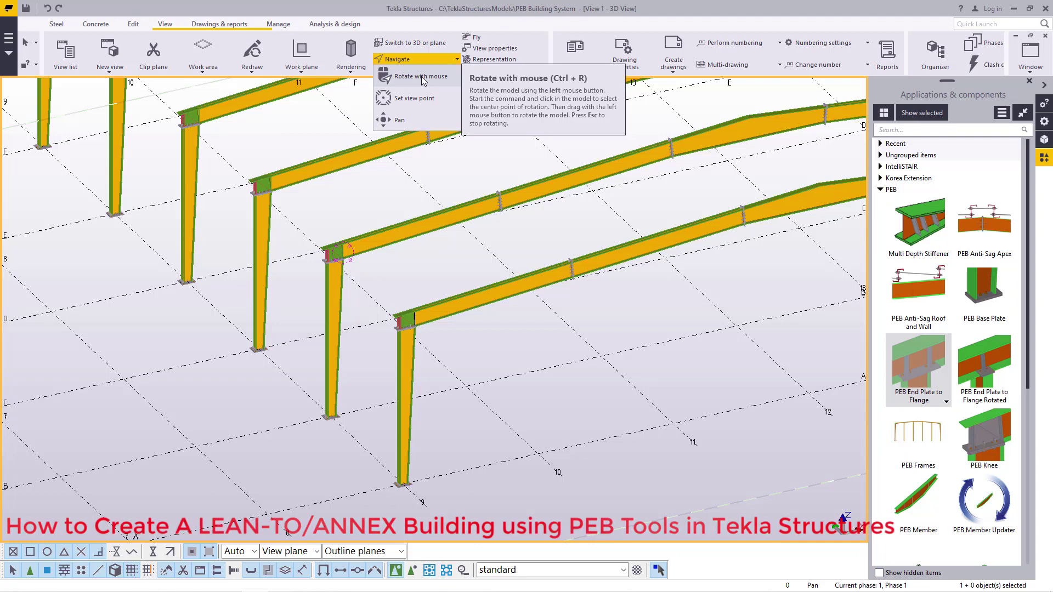
left_click(423, 81)
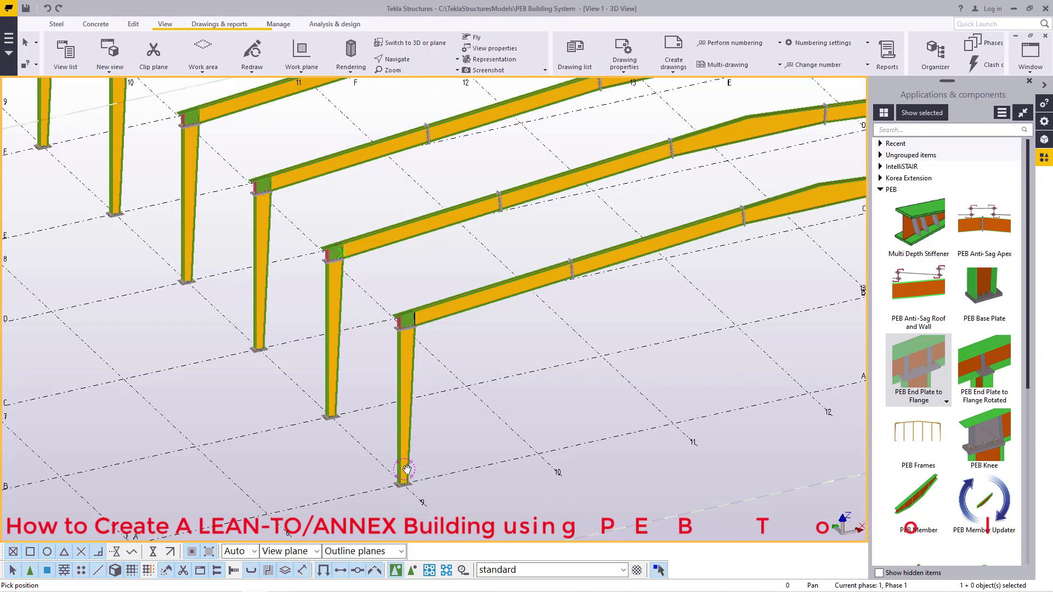
left_click_drag(407, 470, 390, 424)
scroll(430, 452, "down", 5)
scroll(390, 425, "down", 5)
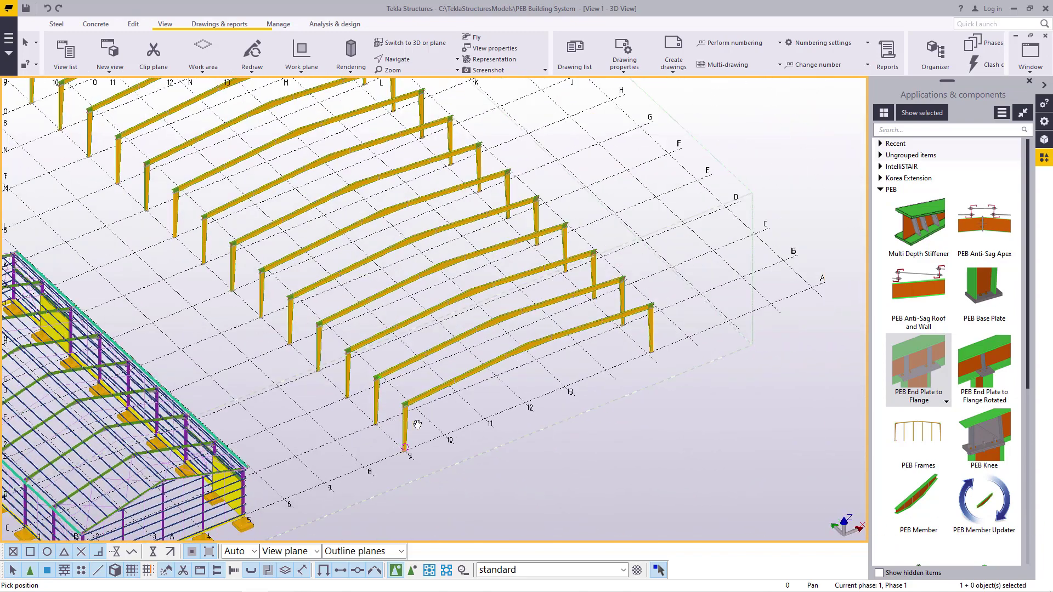
scroll(440, 433, "up", 3)
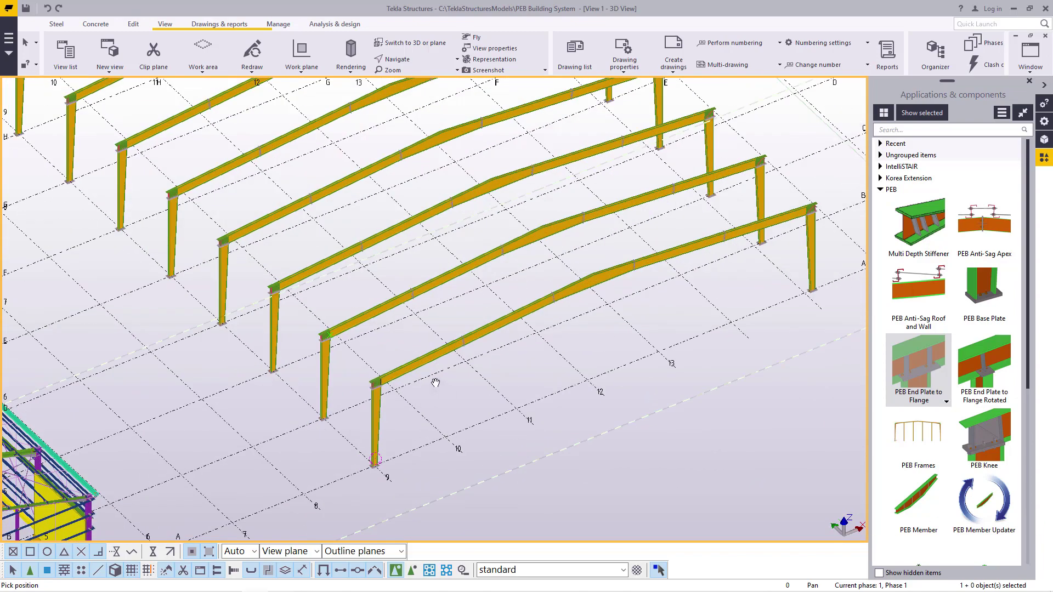
scroll(436, 382, "up", 5)
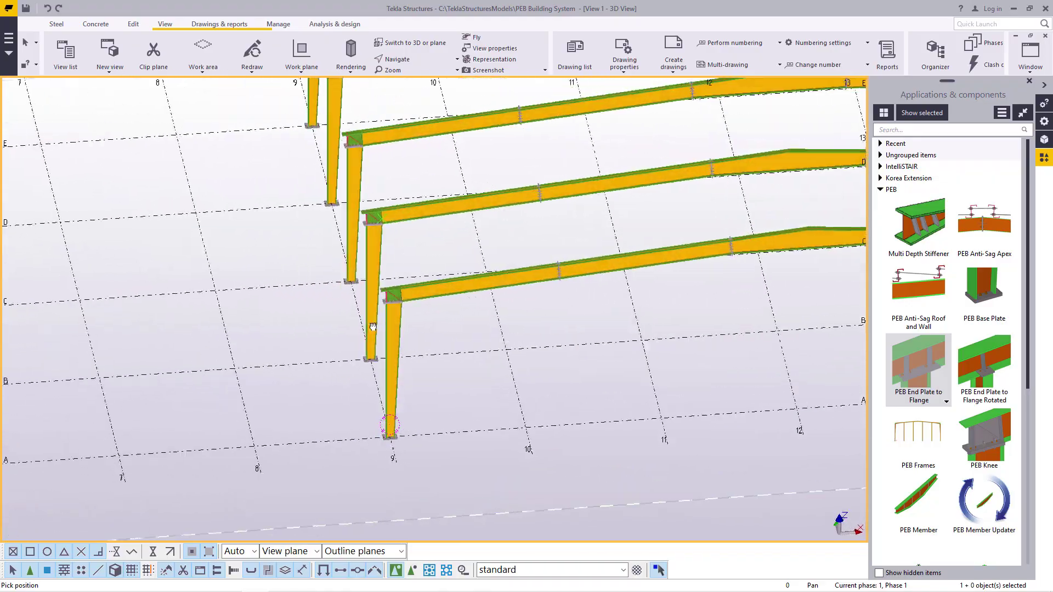
scroll(373, 327, "down", 5)
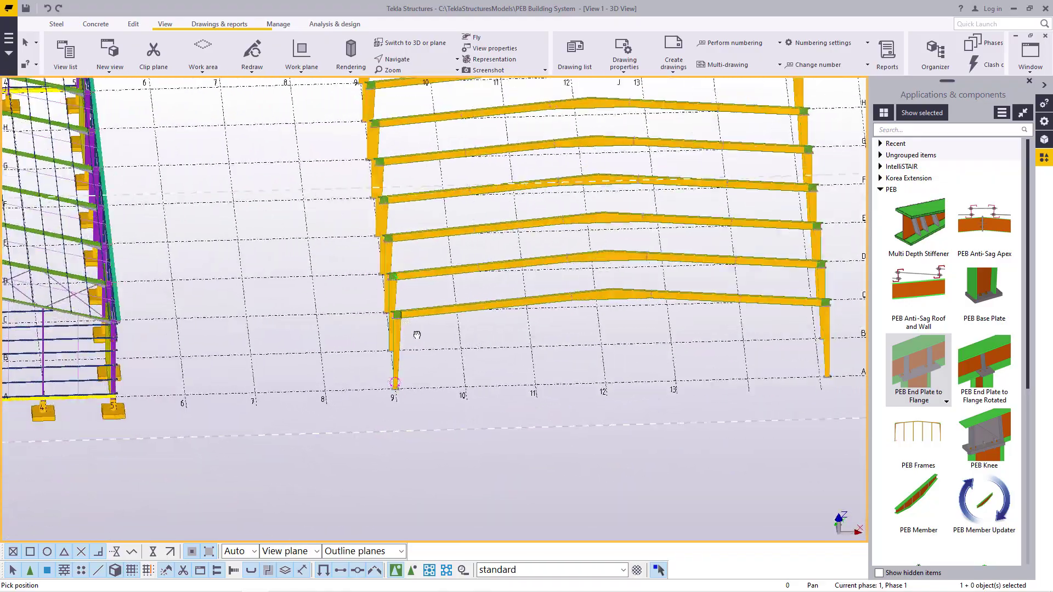
middle_click_drag(417, 334, 480, 359, "ctrl")
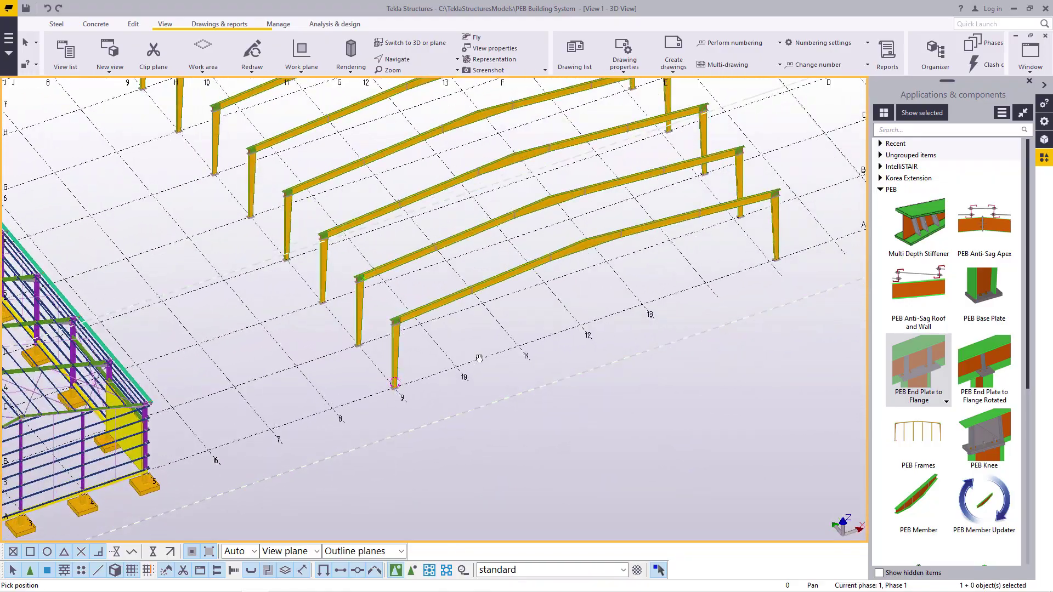
scroll(410, 359, "up", 3)
right_click(523, 299)
left_click(549, 304)
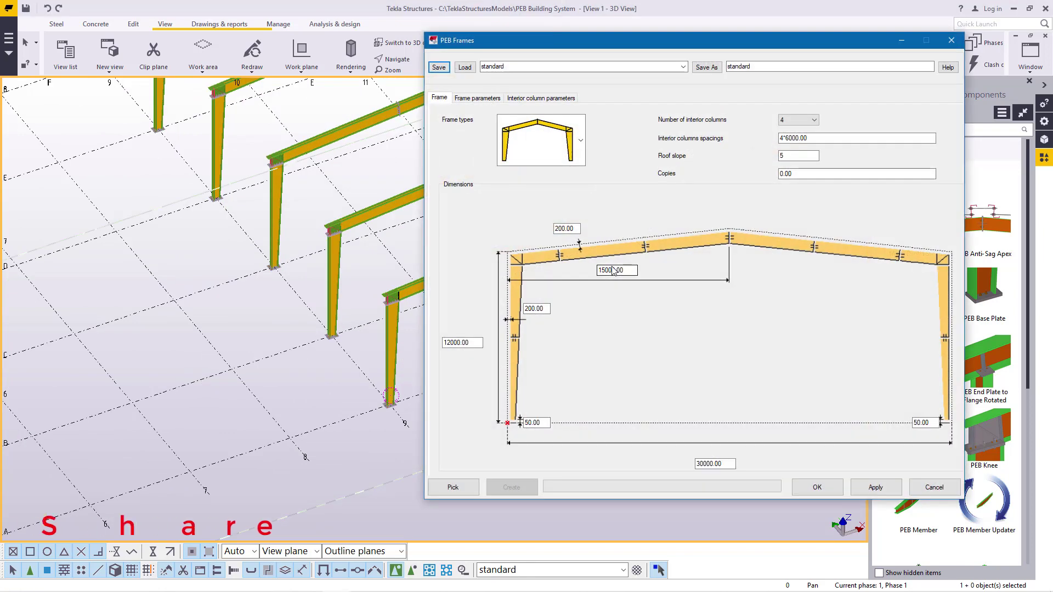
In the PEB Frames settings, choose the lean-to frame type with no interior columns and clear the interior column spacings.
left_click_drag(662, 47, 684, 78)
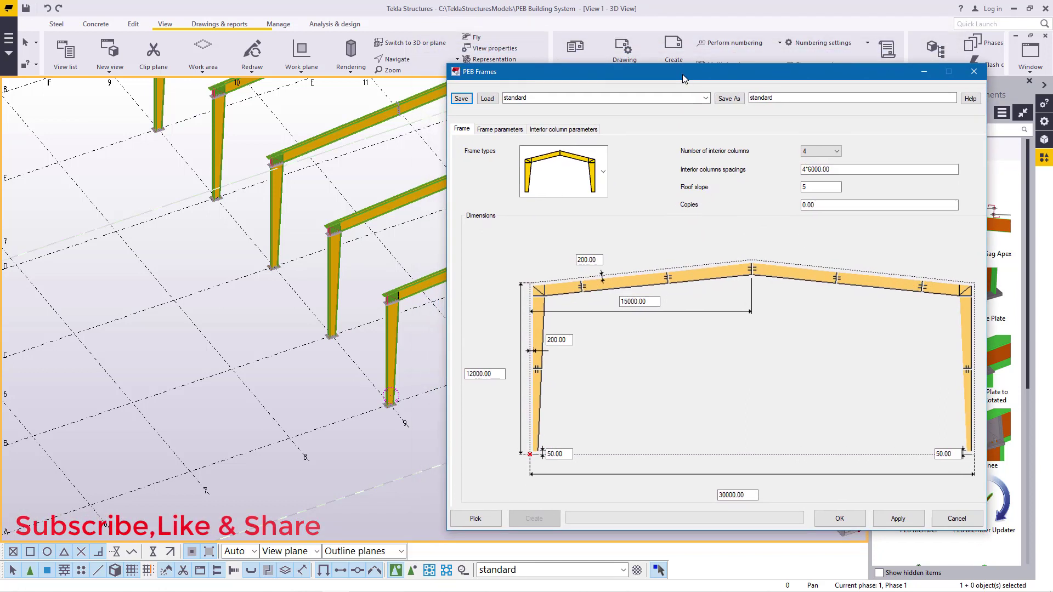
left_click(604, 186)
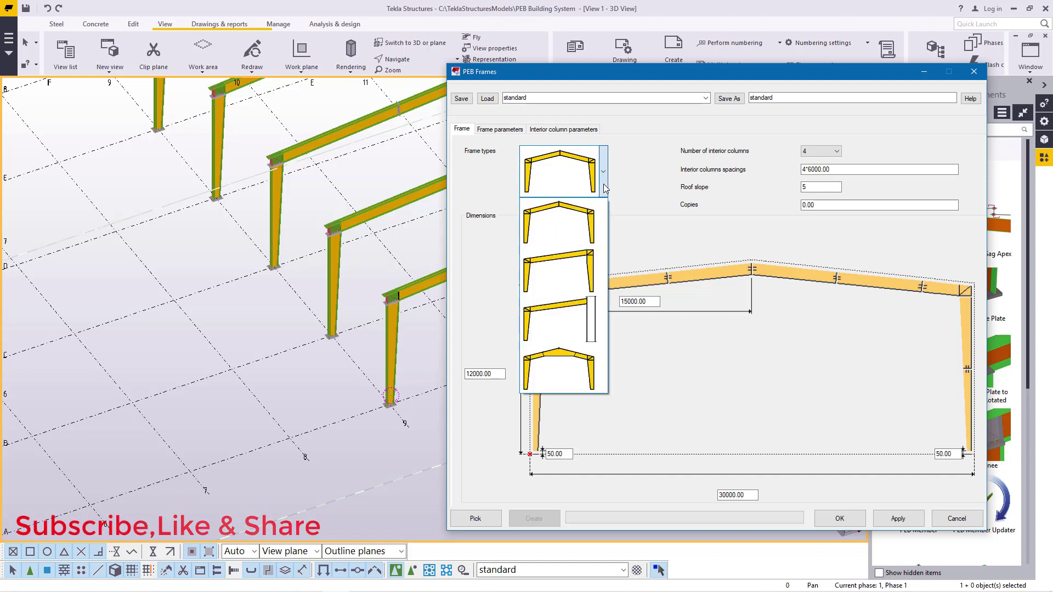
left_click(574, 320)
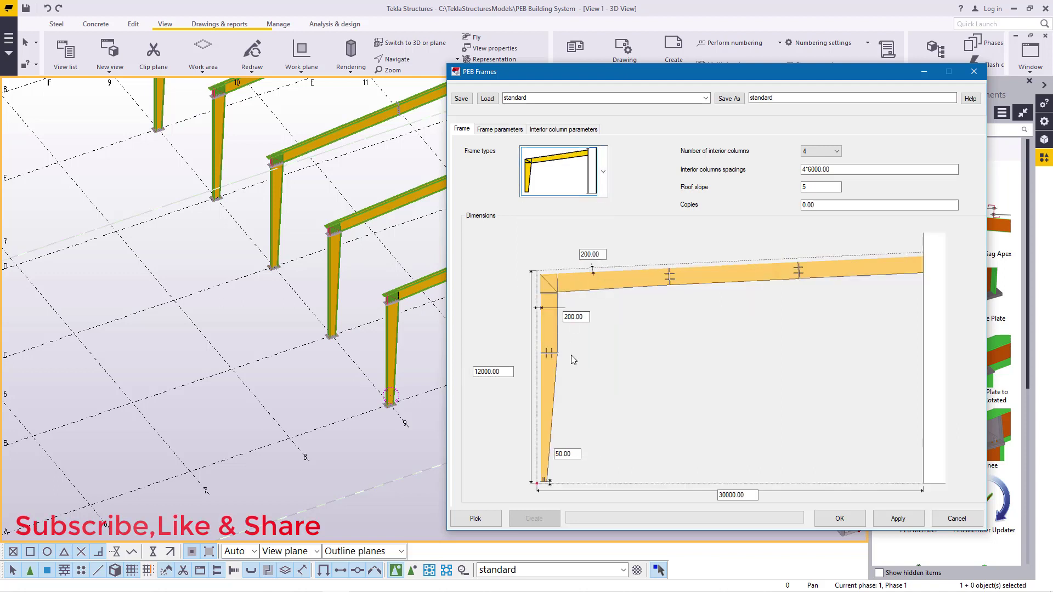
left_click(838, 152)
left_click(823, 164)
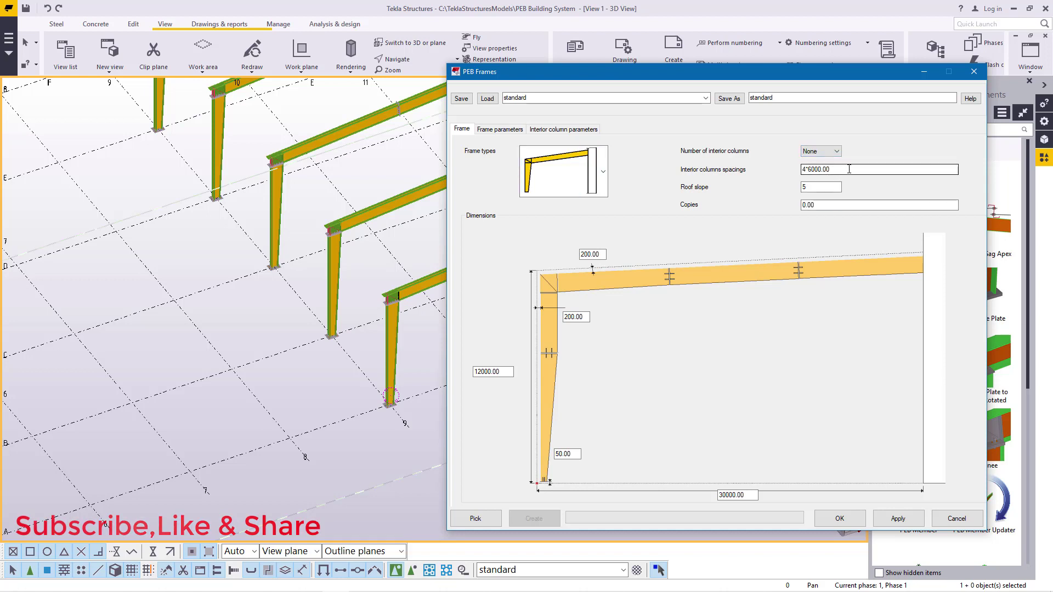
double_click(849, 168)
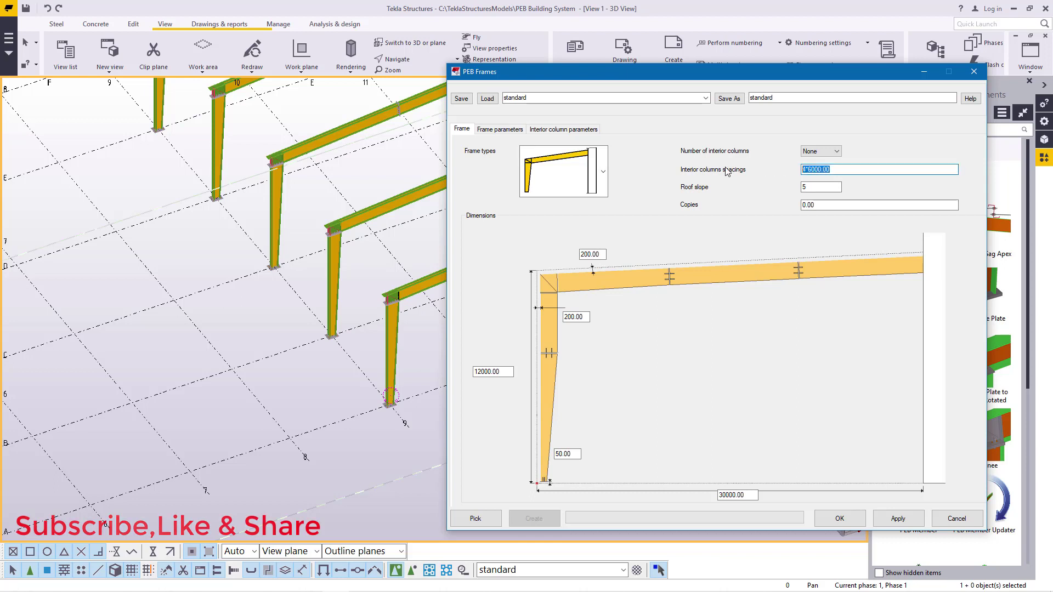
key("BackSpace")
left_click(897, 520)
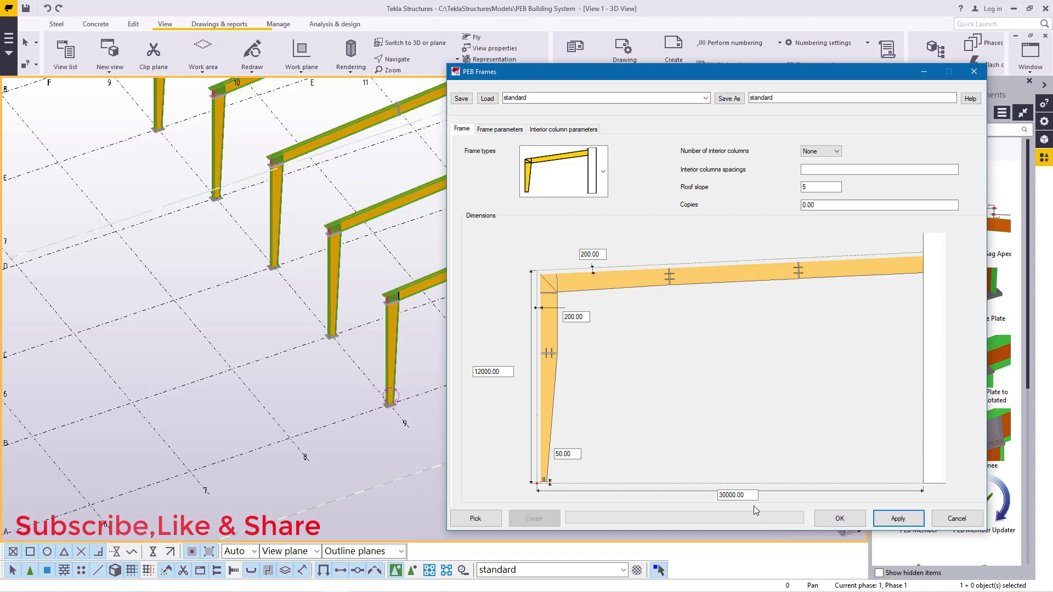
Set the lean-to frame's width to 10700, height to 5000, rafter offset to 0 and column offset to -150.
left_click_drag(747, 497, 718, 499)
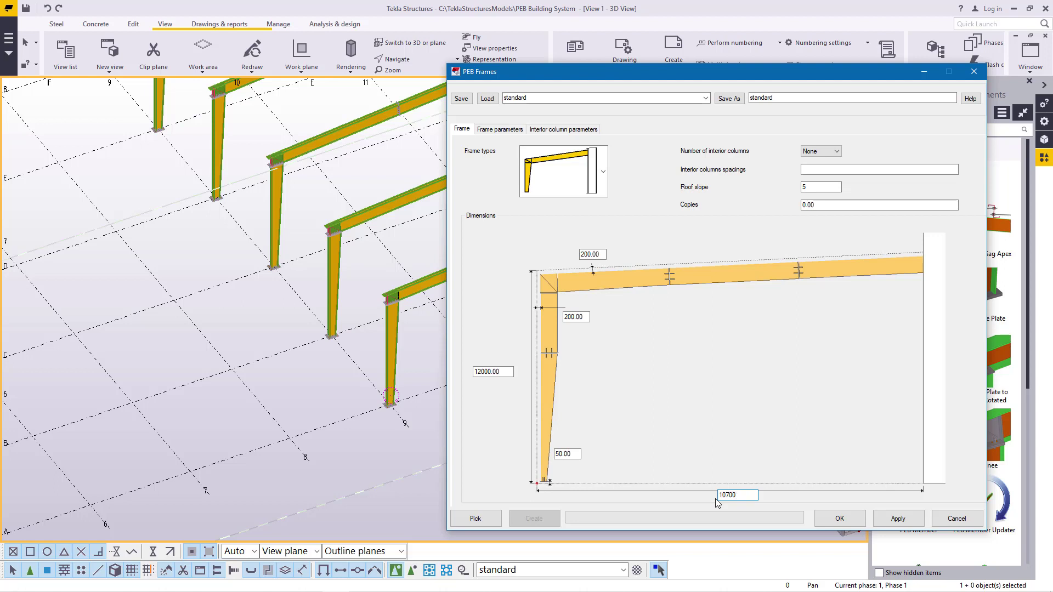
left_click(601, 254)
double_click(601, 254)
type("0")
double_click(573, 316)
key("BackSpace")
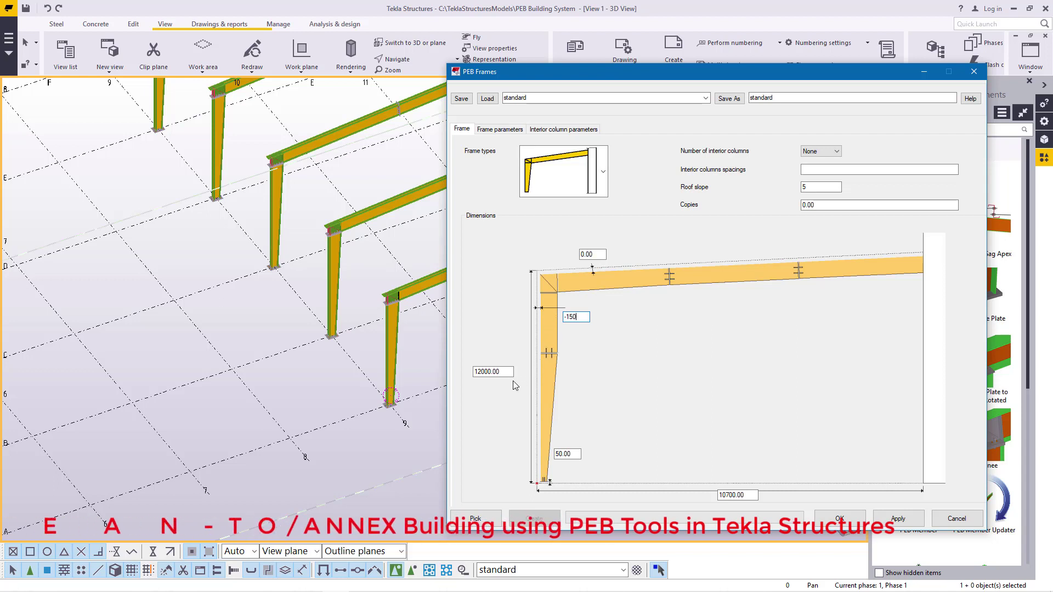
double_click(507, 374)
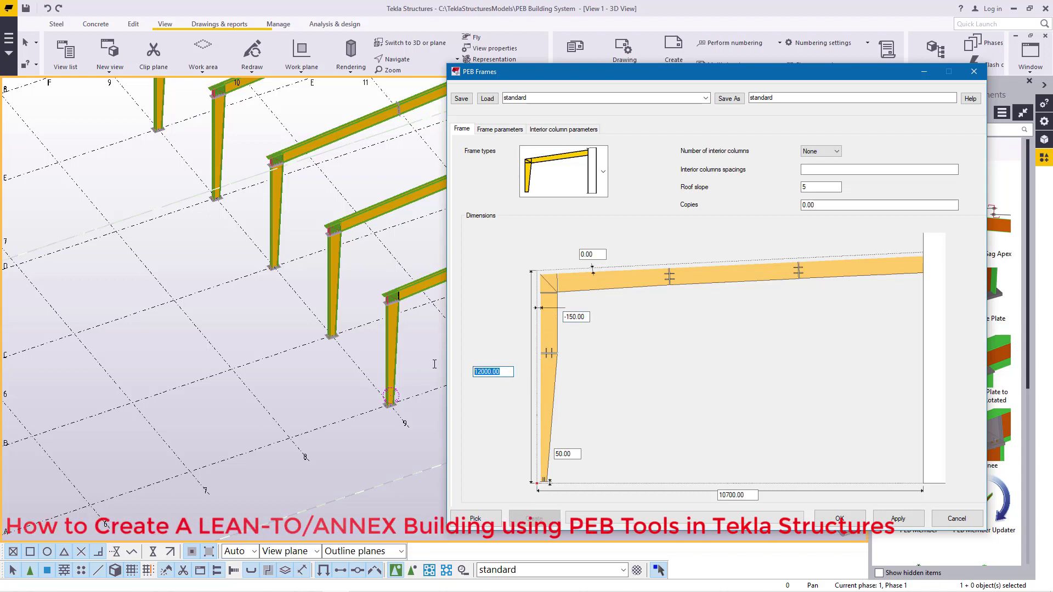
type("5000")
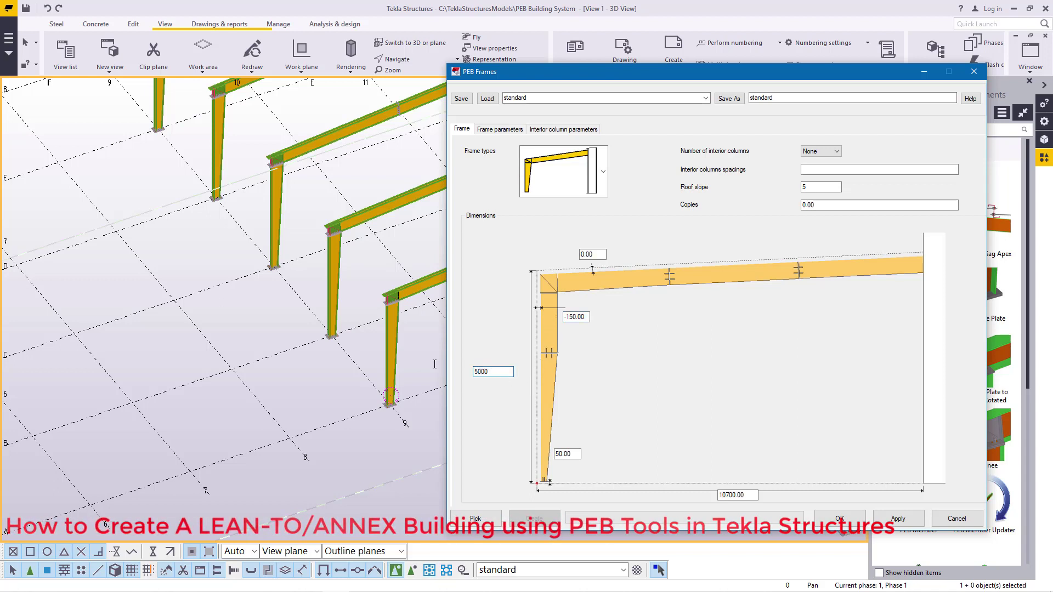
Set the number of splices to None for both Column 1 and Rafter 1 and apply the frame parameters.
left_click(506, 131)
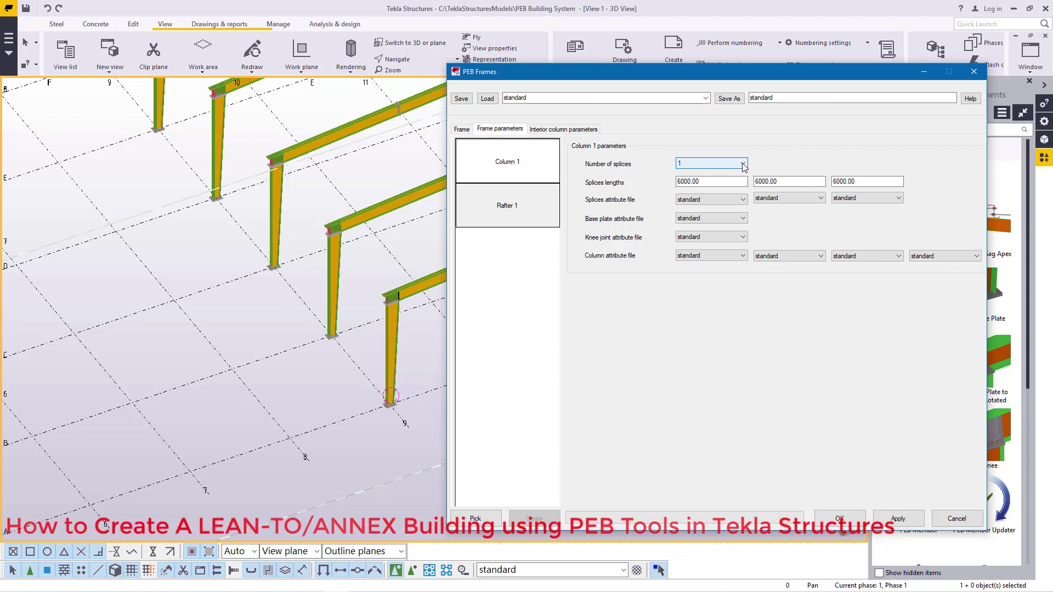
left_click(743, 165)
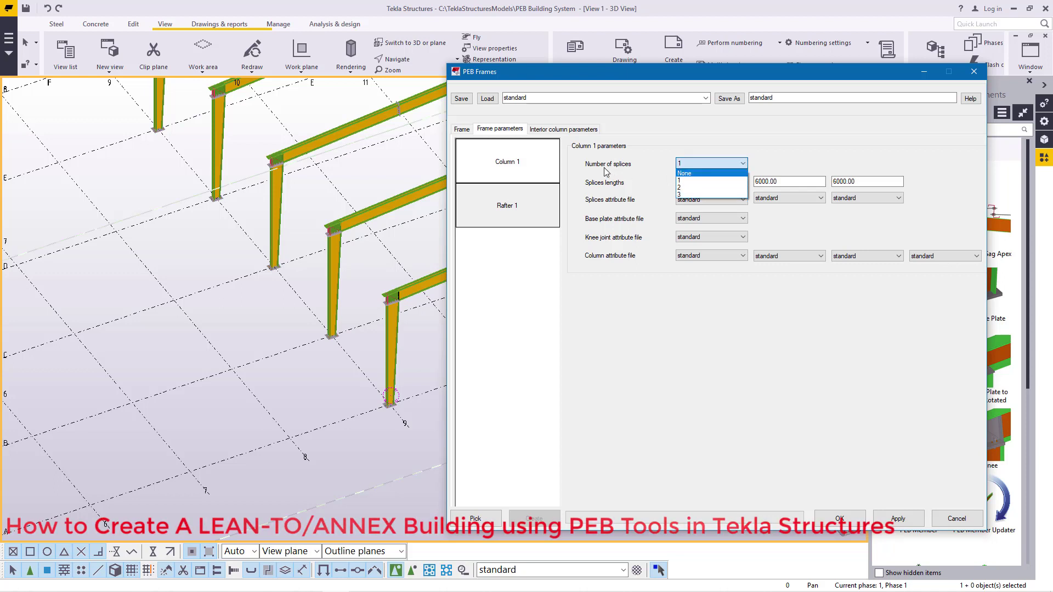
left_click(699, 174)
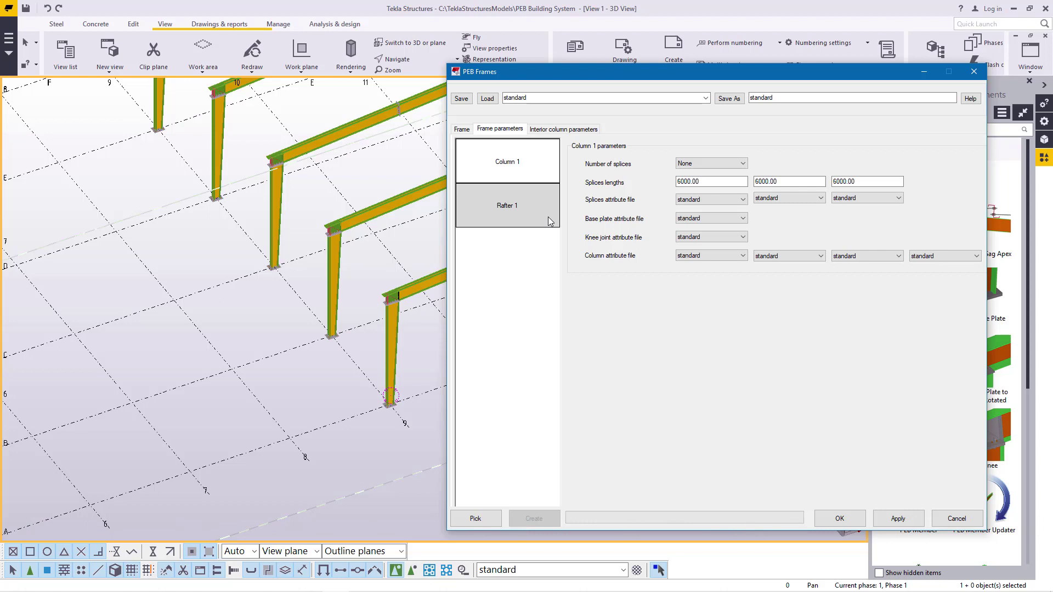
left_click(520, 210)
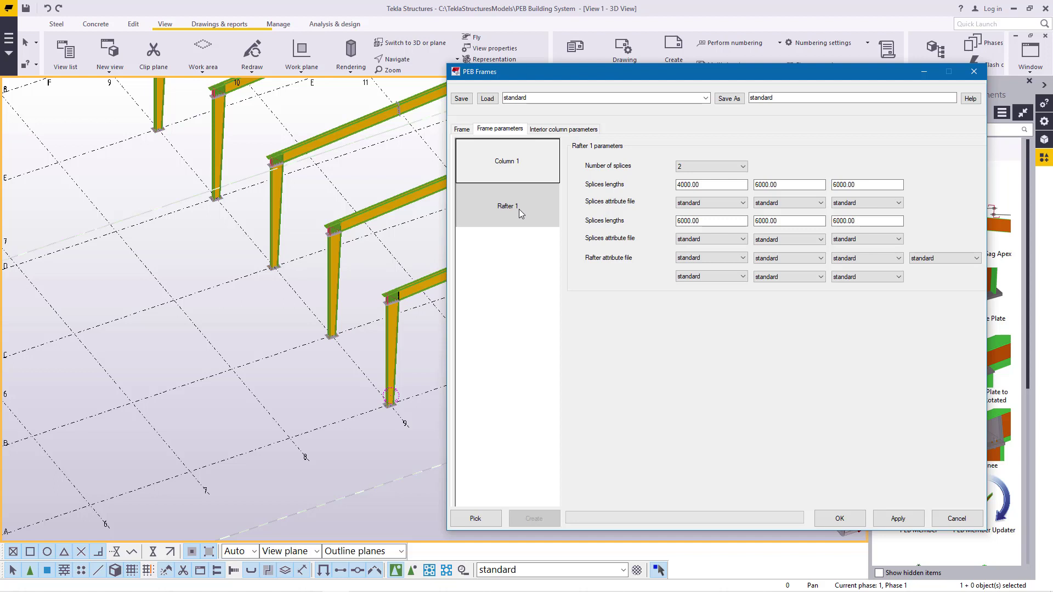
left_click(736, 168)
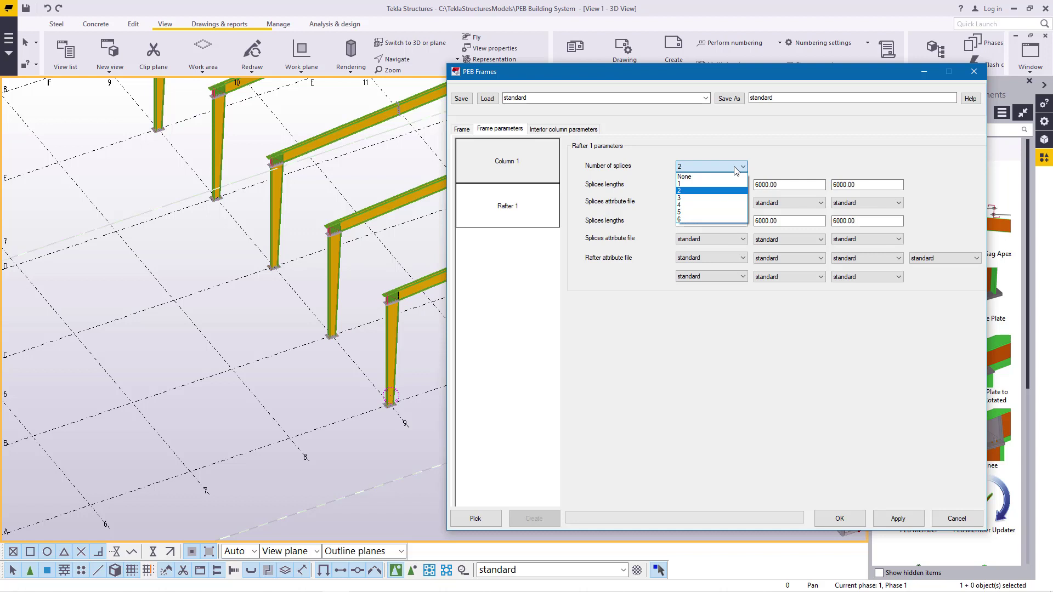
left_click(705, 177)
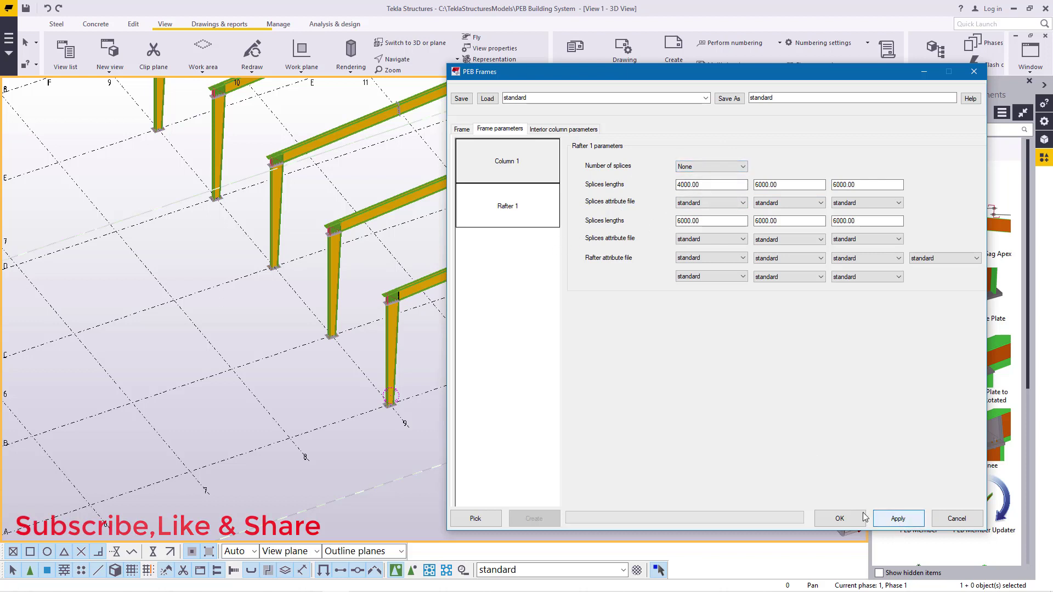
left_click(898, 520)
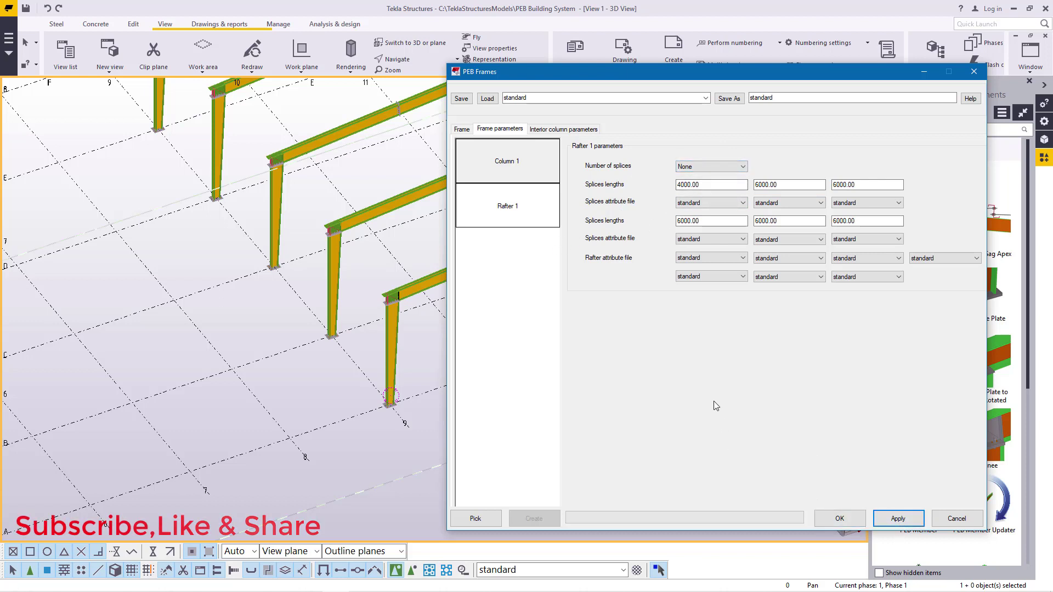
Create the lean-to frame with its origin at grid intersection A/7 and its direction towards the main column base at A/9.
left_click(475, 519)
scroll(609, 310, "down", 3)
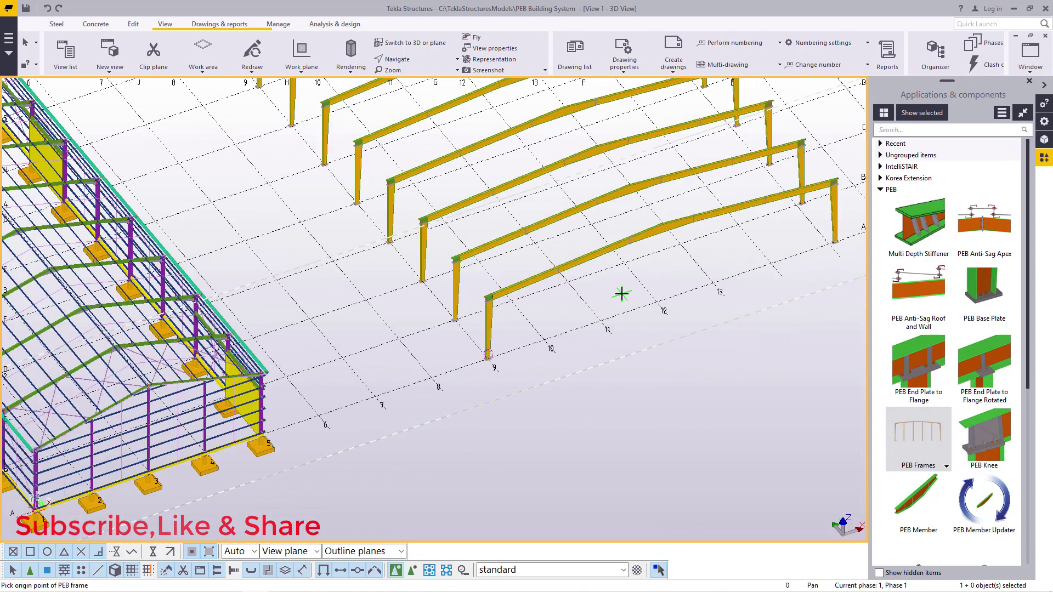
scroll(414, 406, "up", 5)
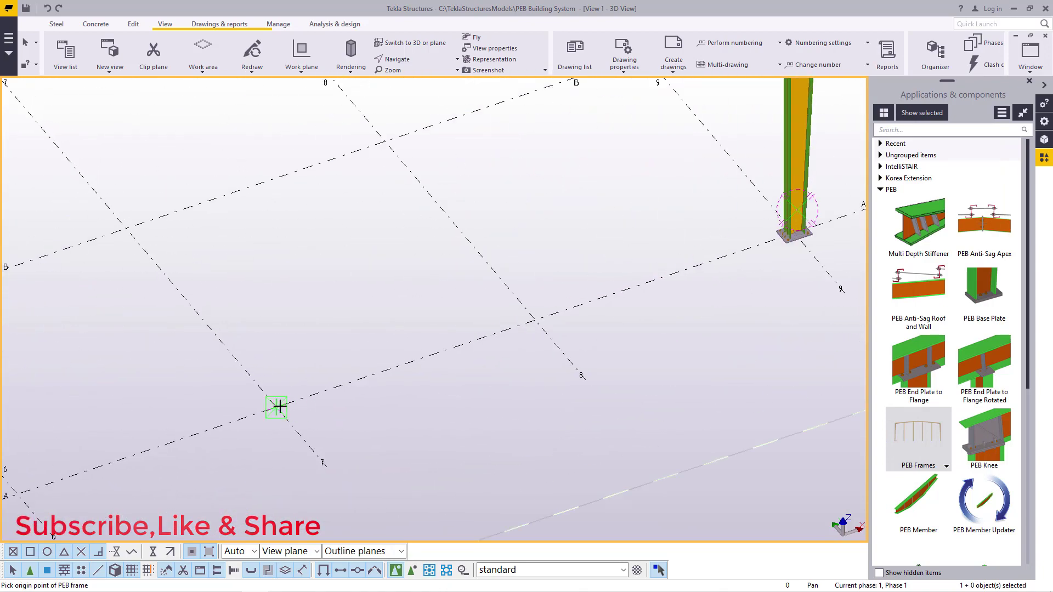
left_click(277, 406)
scroll(668, 275, "up", 5)
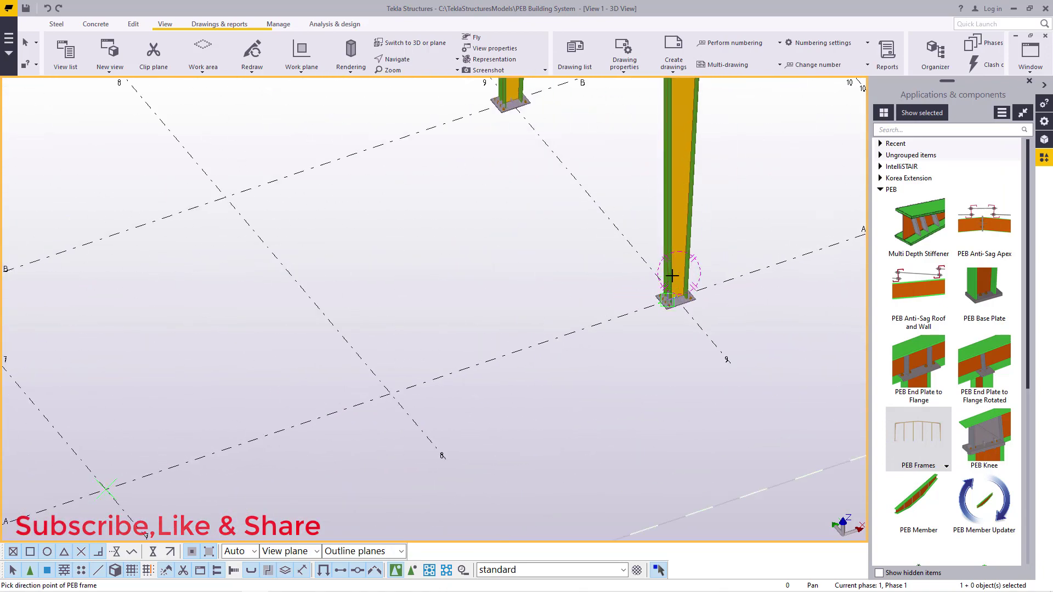
scroll(678, 317, "up", 4)
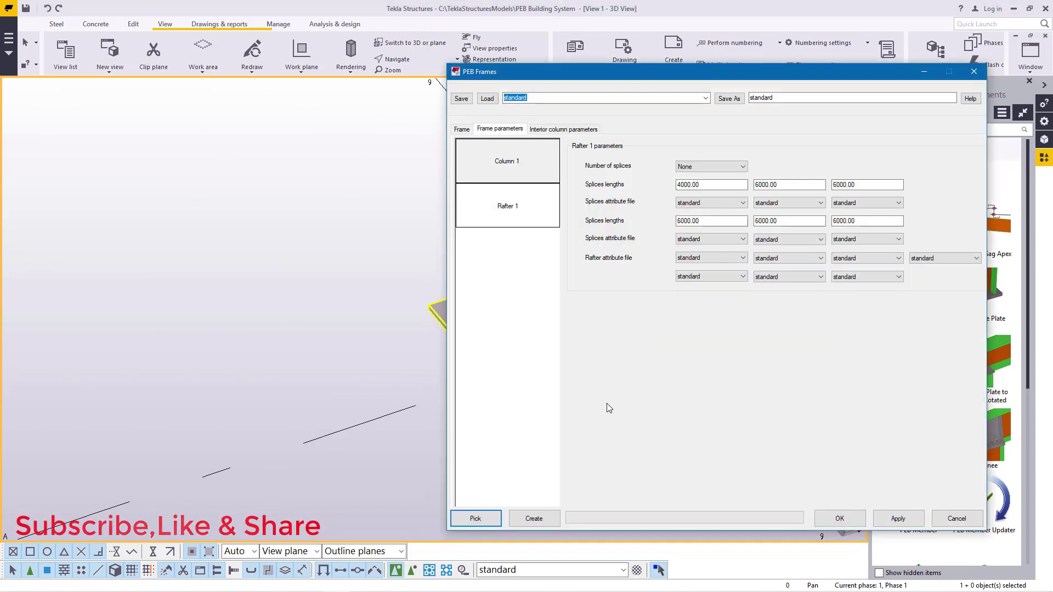
left_click(540, 519)
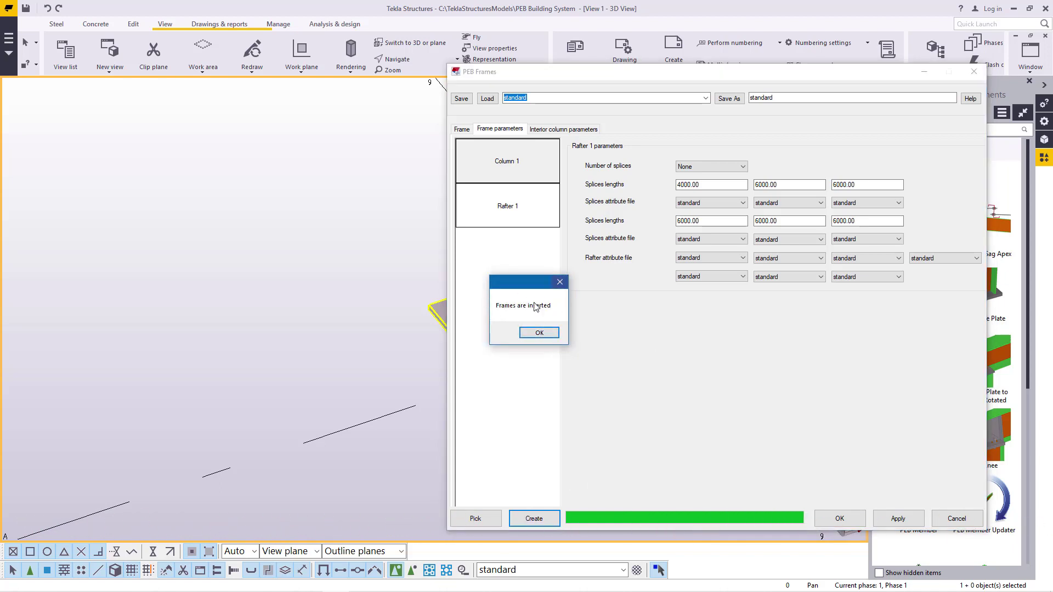
left_click(539, 333)
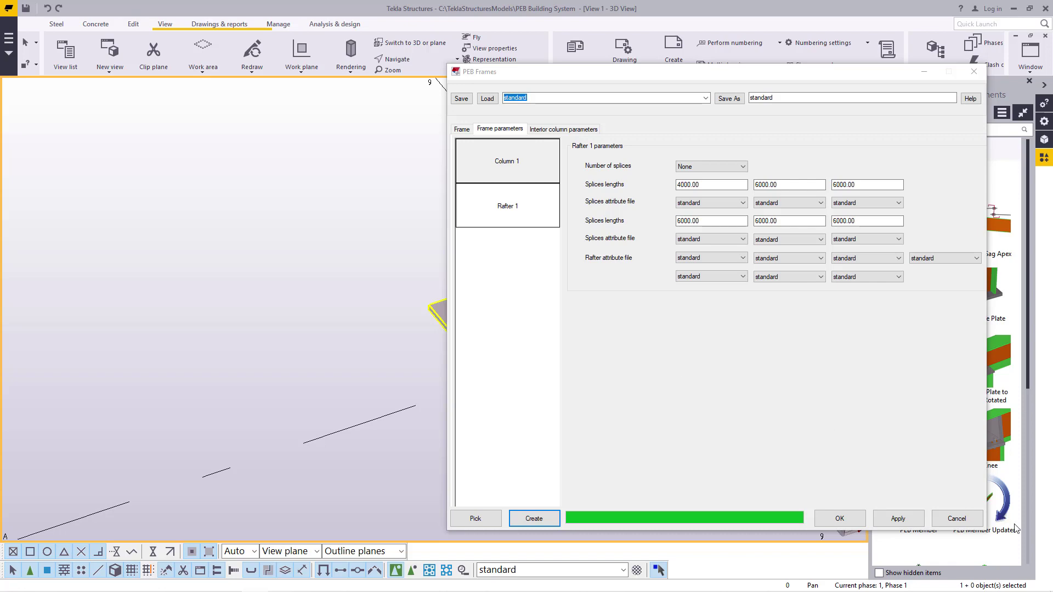
left_click(840, 518)
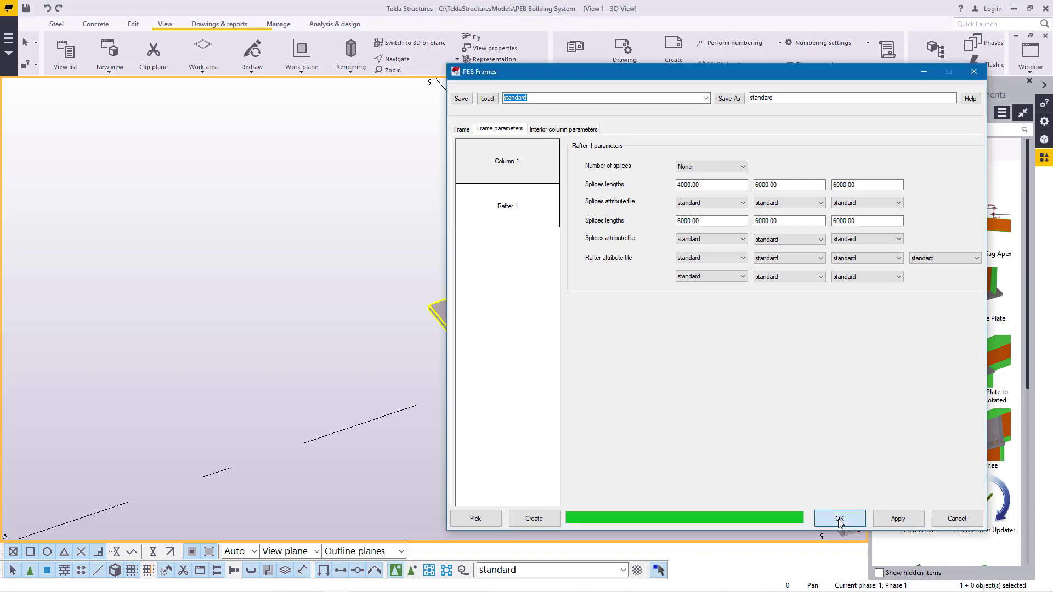
Examine the new lean-to frame from several angles, including its column, knee connection and rafter end at the main column.
scroll(546, 400, "down", 3)
scroll(546, 400, "down", 5)
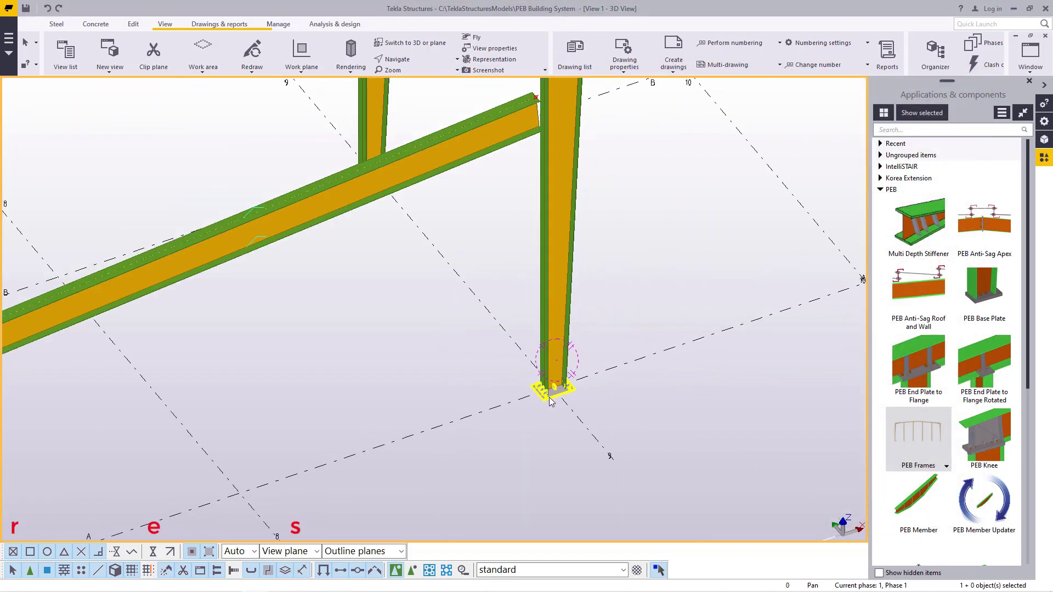
left_click(466, 278)
scroll(466, 277, "up", 3)
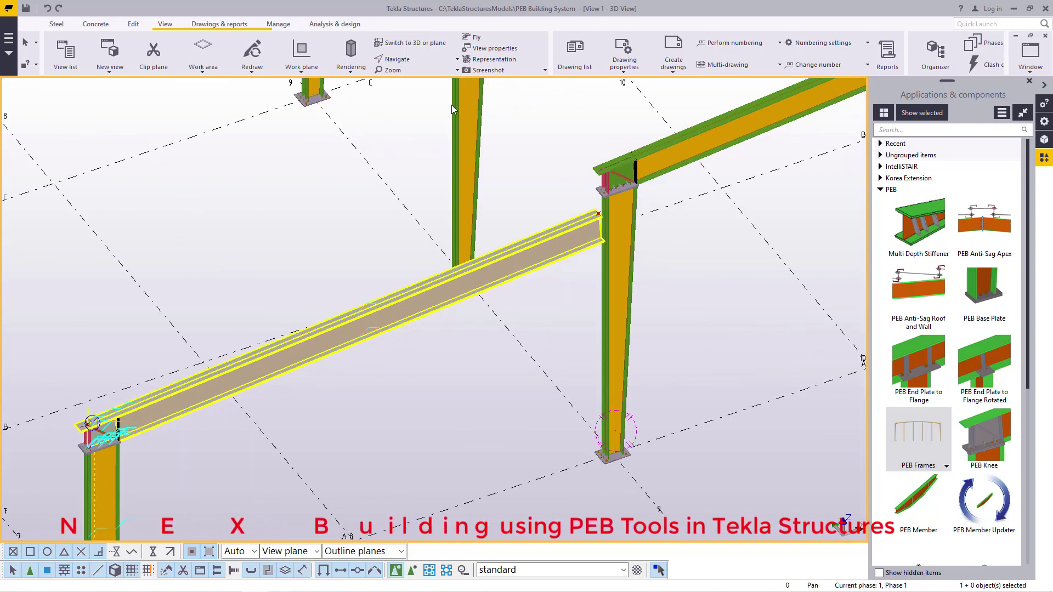
left_click(411, 61)
left_click(422, 99)
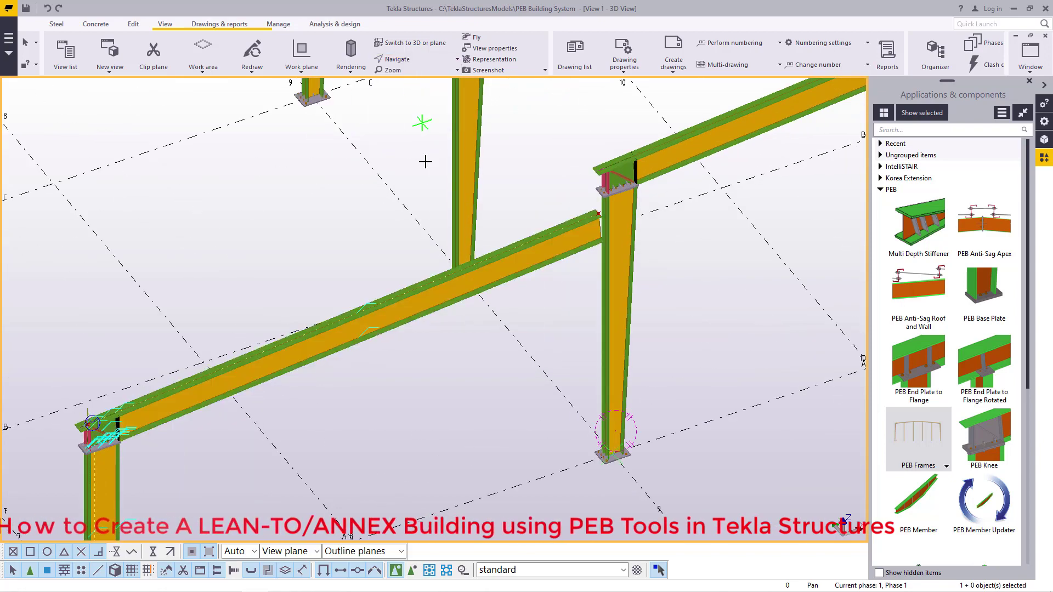
left_click(412, 310)
middle_click_drag(411, 309, 348, 267, "ctrl")
scroll(527, 312, "down", 2)
middle_click_drag(543, 317, 535, 313)
scroll(535, 314, "down", 2)
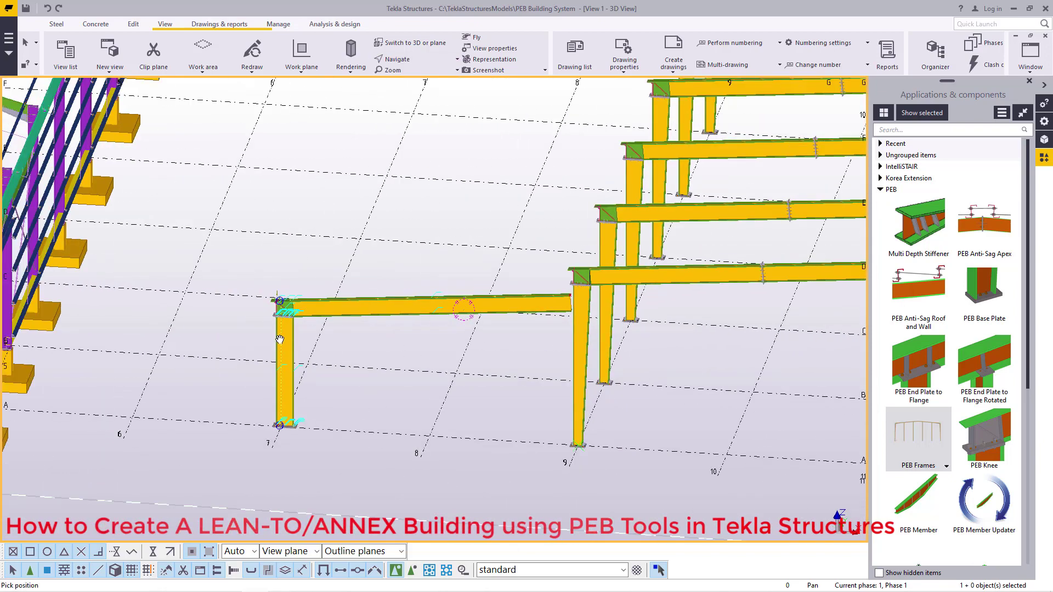
scroll(281, 338, "up", 10)
right_click(352, 257)
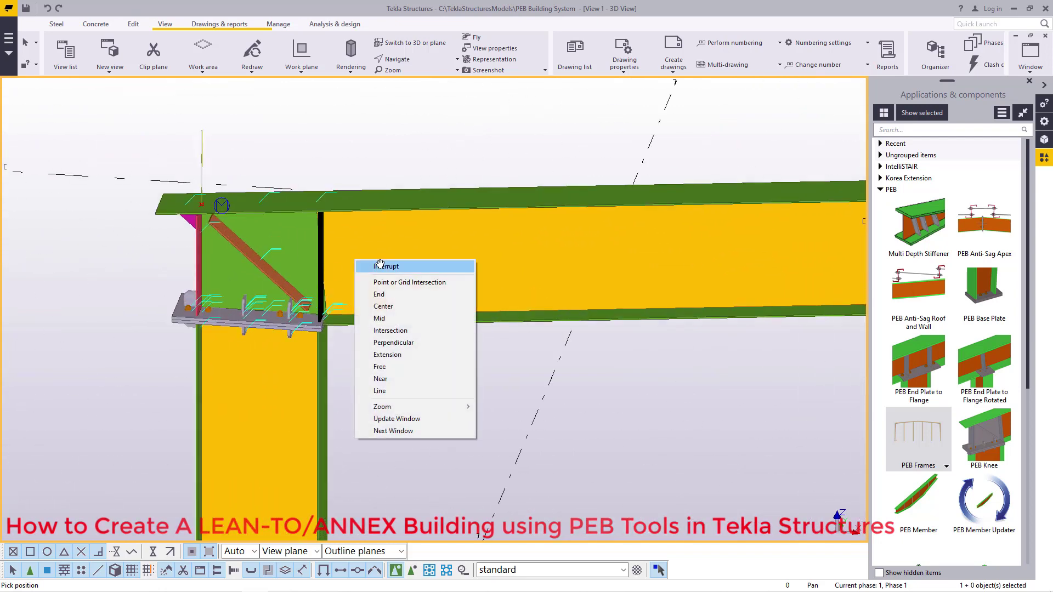
left_click(379, 267)
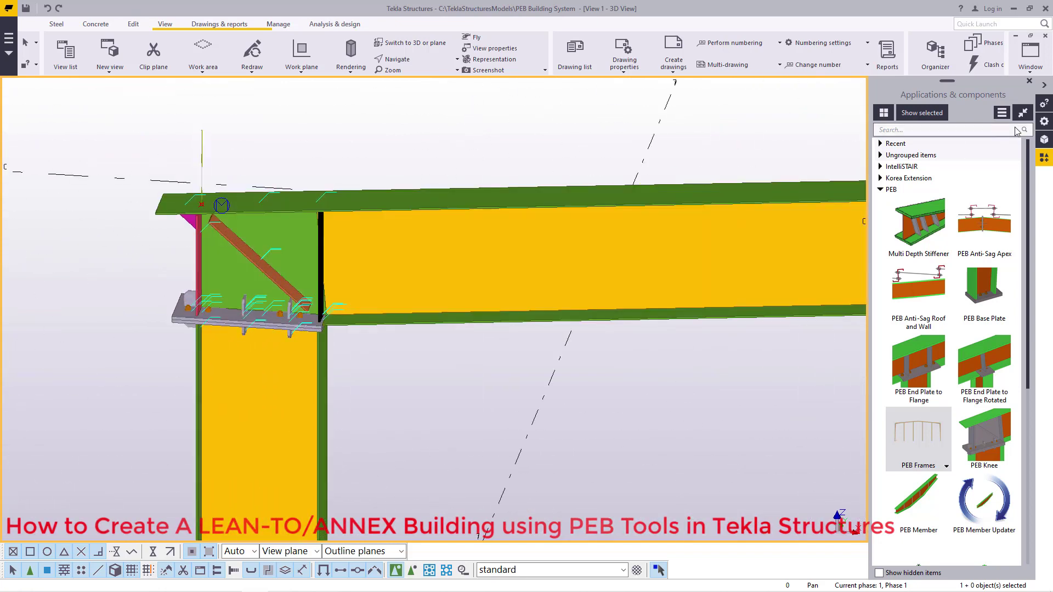
Taper the lean-to column by setting its depth 0 to 300 in the PEB Member settings, modify it and close the settings.
scroll(273, 250, "down", 8)
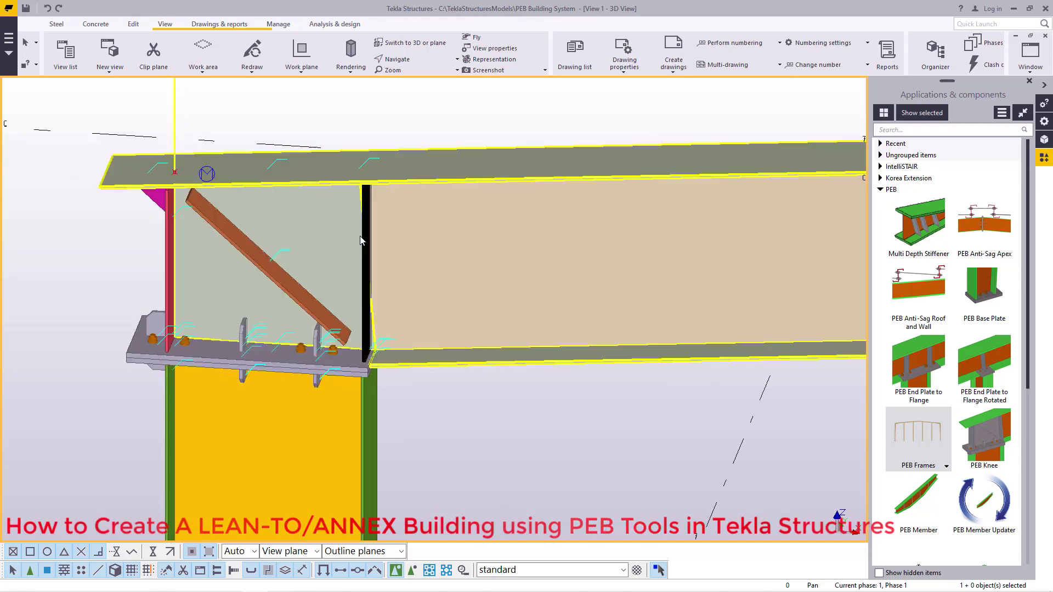
scroll(305, 351, "up", 4)
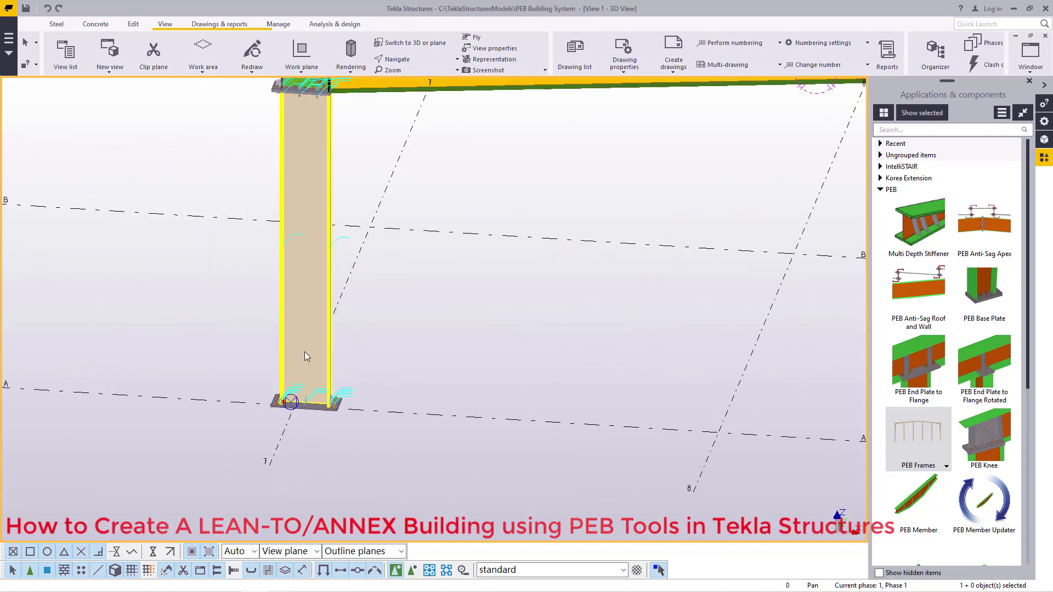
scroll(329, 387, "down", 2)
scroll(324, 269, "up", 3)
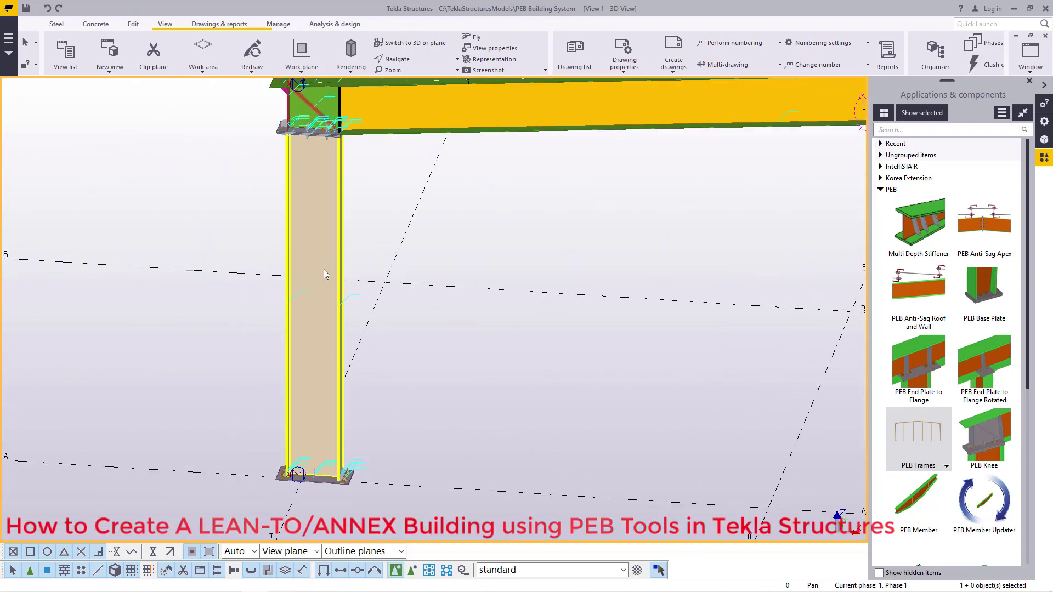
double_click(322, 211)
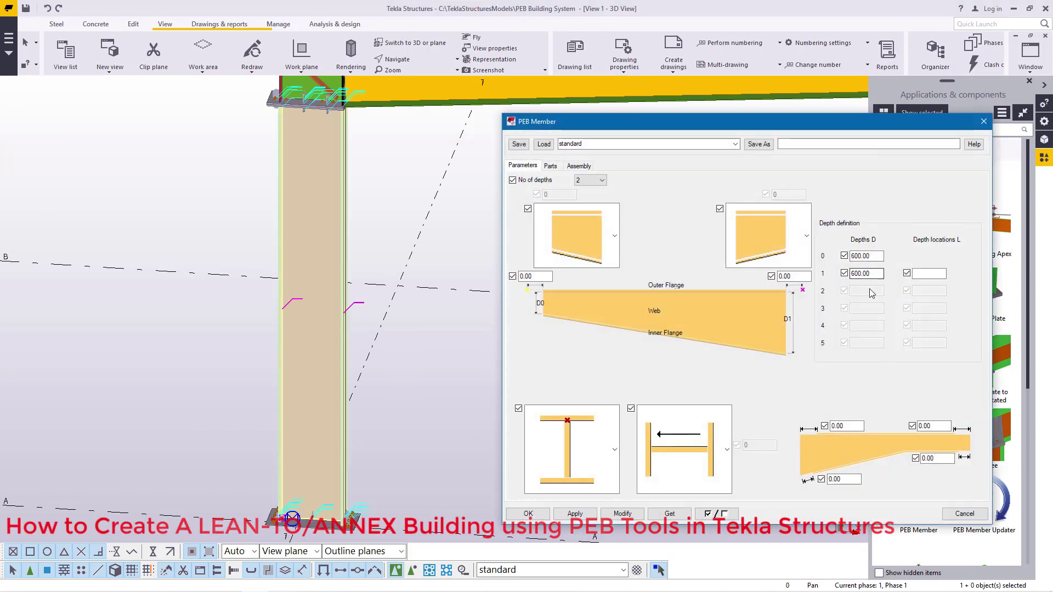
left_click_drag(874, 257, 820, 259)
type("33")
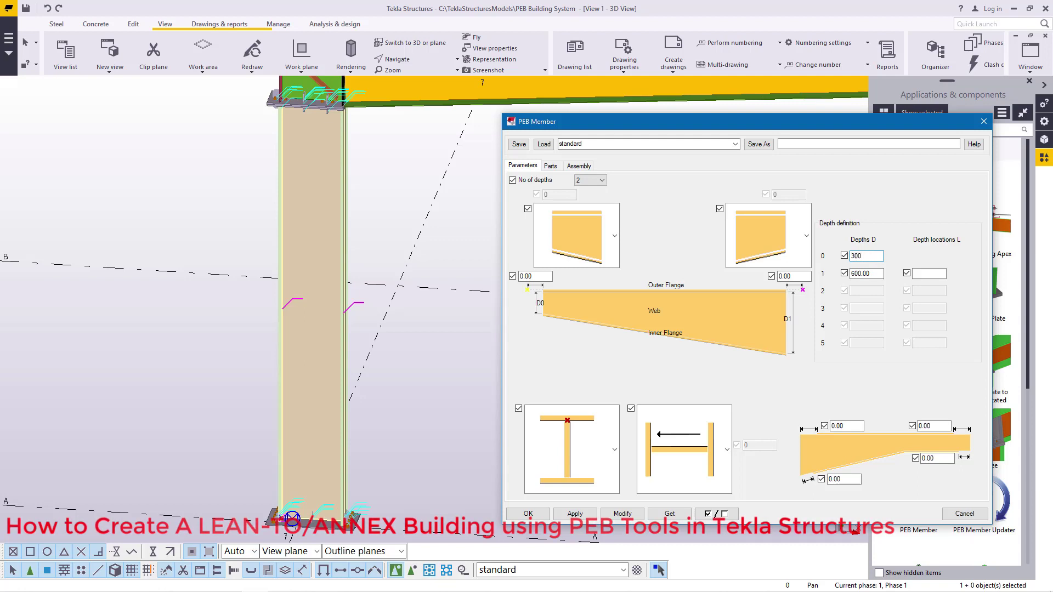
left_click(623, 514)
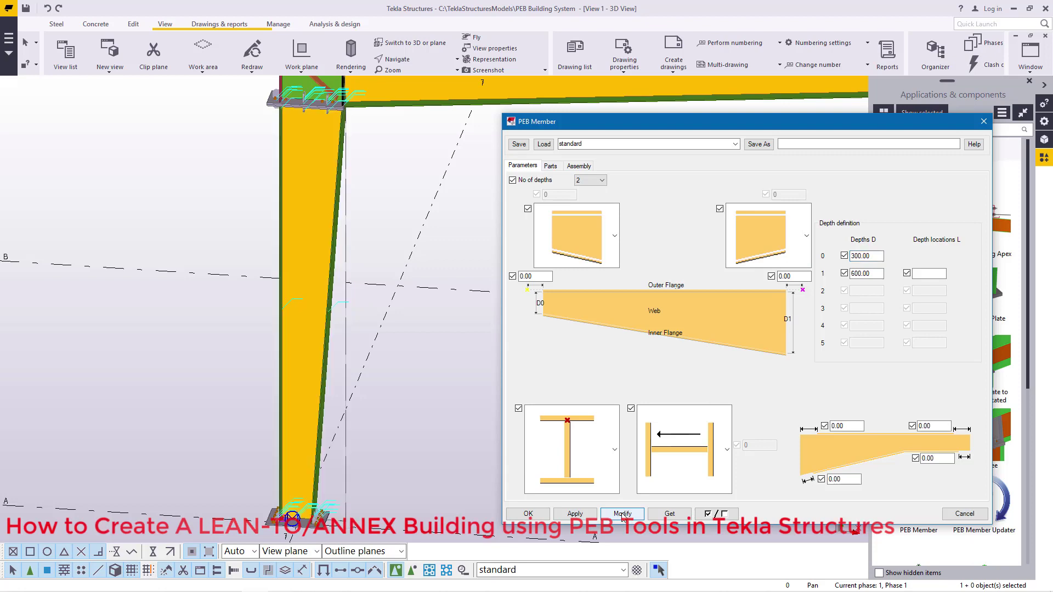
scroll(240, 254, "down", 5)
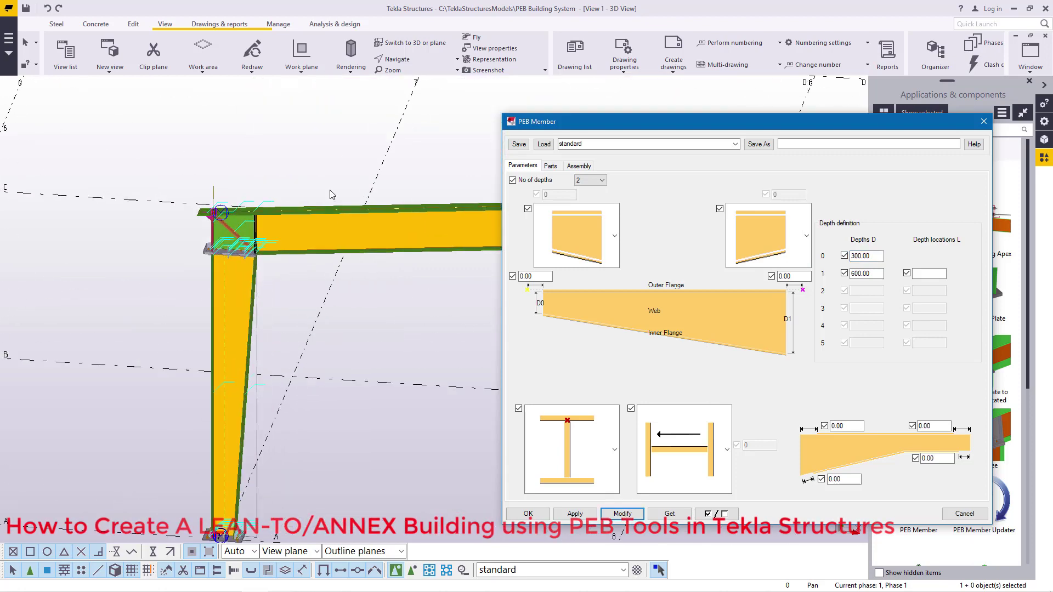
left_click(240, 253)
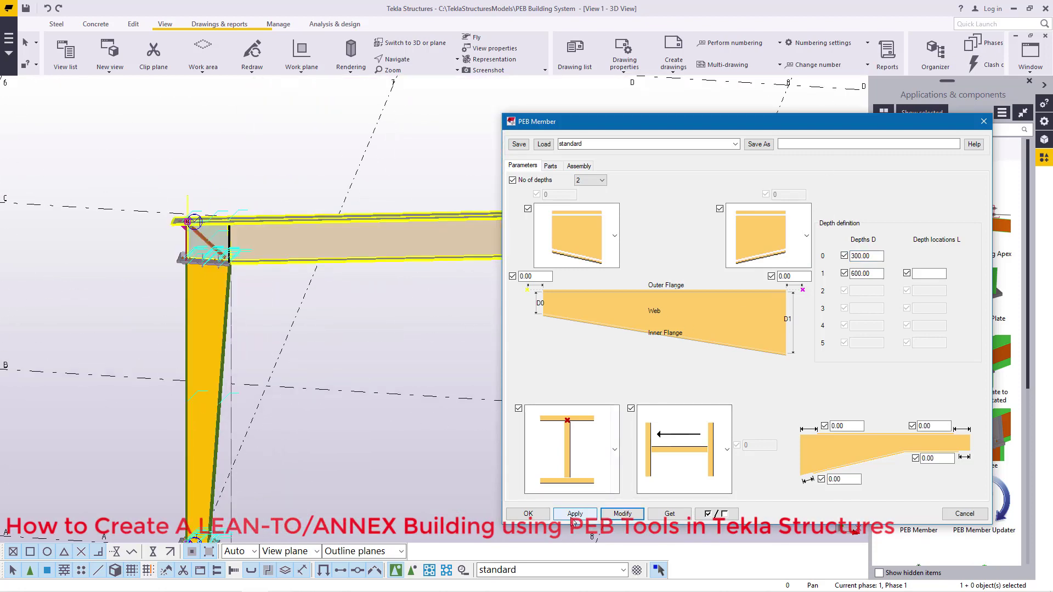
left_click(528, 514)
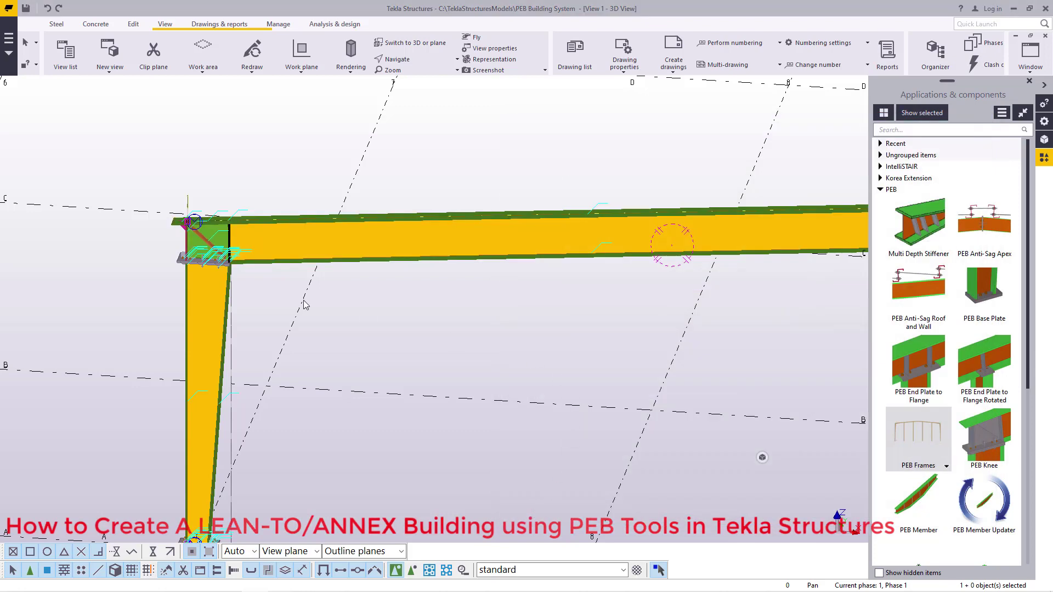
Examine how the end of the lean-to rafter meets the main column's flange from the front and at an angle.
scroll(306, 305, "down", 5)
scroll(496, 271, "up", 4)
left_click(496, 271)
scroll(496, 271, "up", 2)
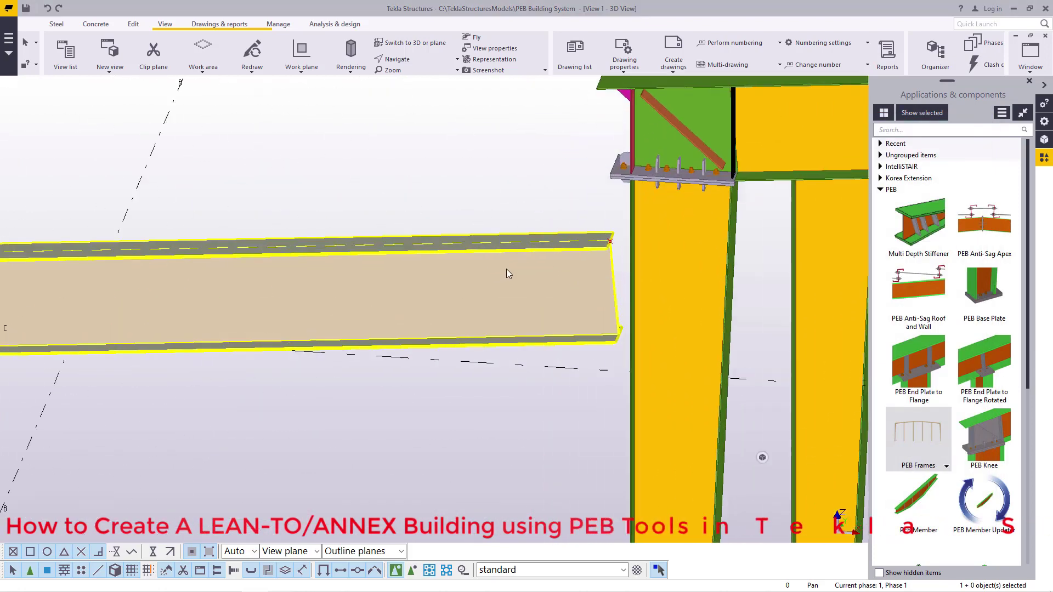
scroll(505, 268, "up", 2)
key("Escape")
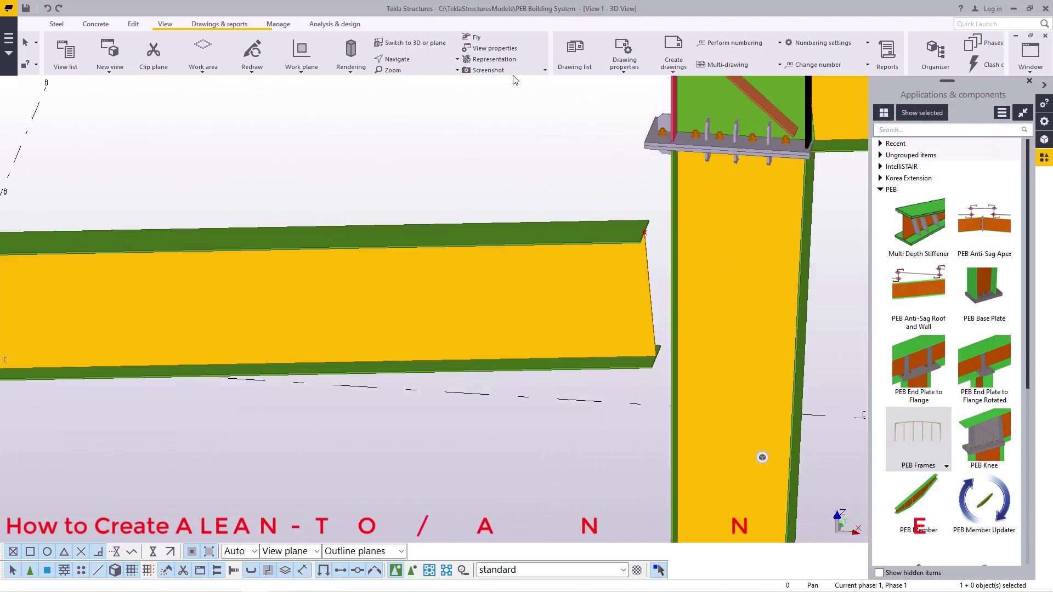
left_click(414, 61)
left_click(429, 95)
left_click(579, 306)
middle_click_drag(590, 312, 690, 314, "ctrl")
middle_click_drag(691, 275, 661, 301, "ctrl")
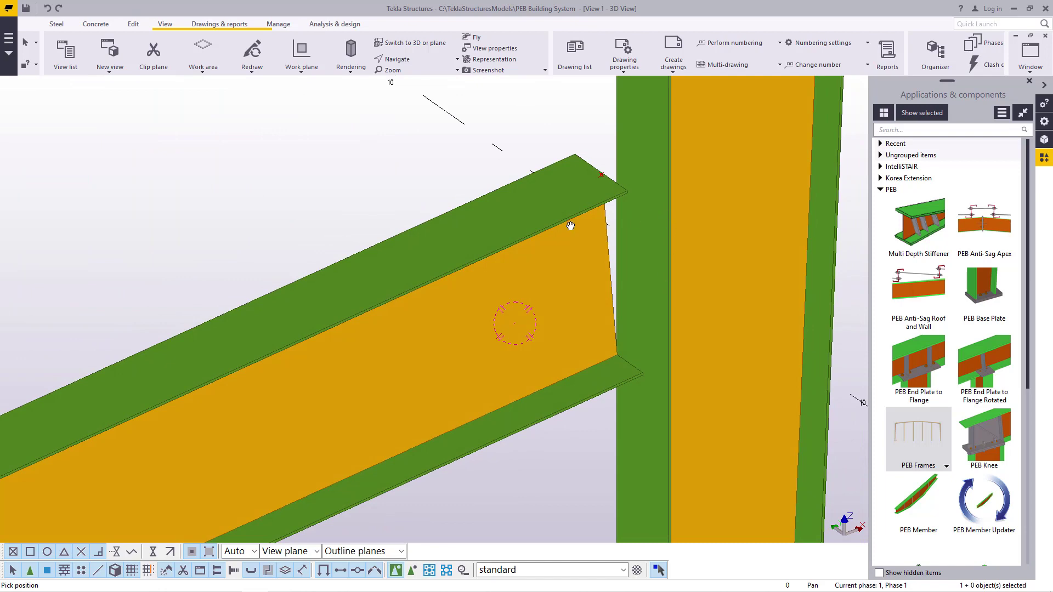
scroll(452, 258, "down", 6)
scroll(534, 205, "up", 6)
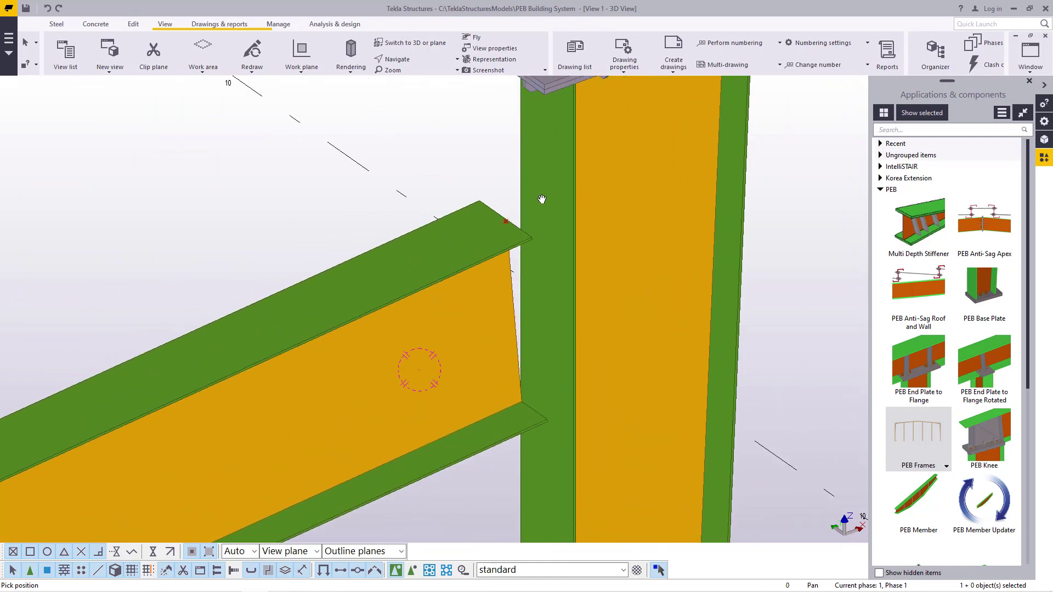
scroll(542, 200, "up", 1)
right_click(542, 199)
left_click(571, 205)
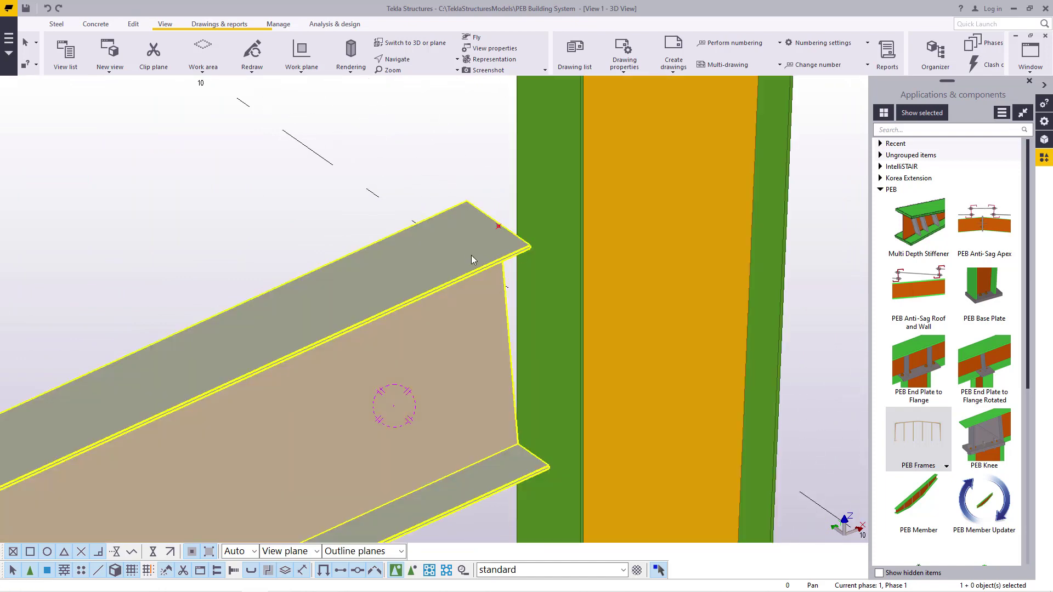
Change the lean-to rafter's end cut at the main column to the angled option with the dashed reference line and modify the member.
double_click(469, 245)
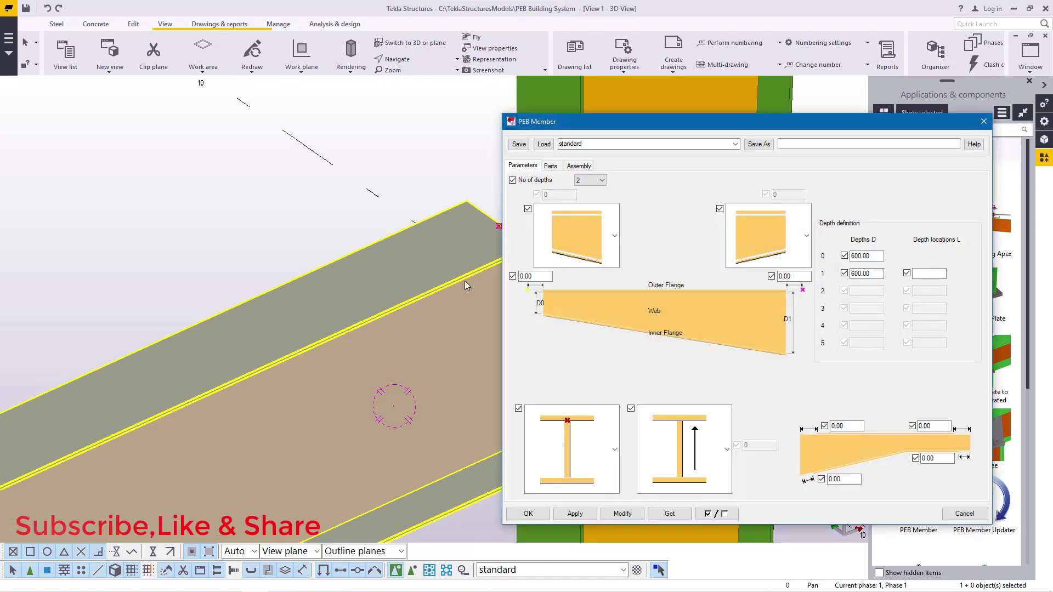
scroll(257, 263, "down", 3)
scroll(426, 278, "up", 2)
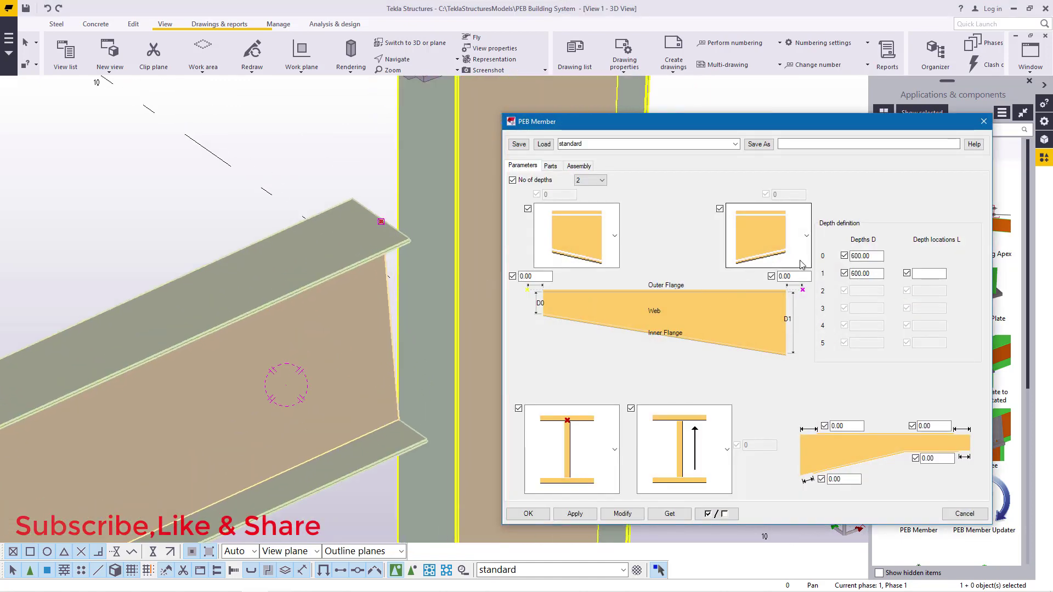
left_click(809, 237)
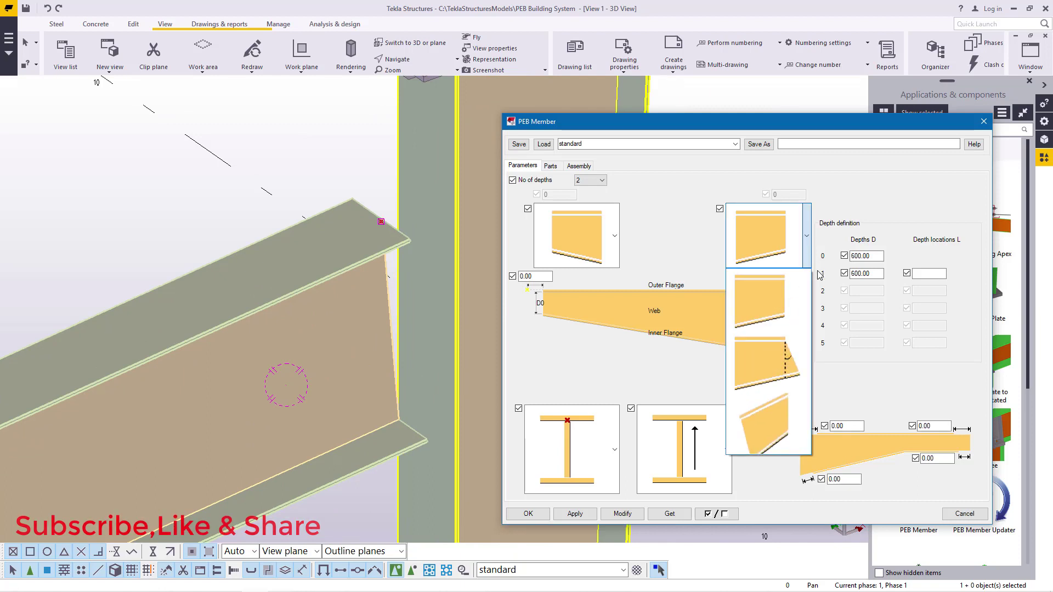
left_click(790, 361)
left_click(621, 514)
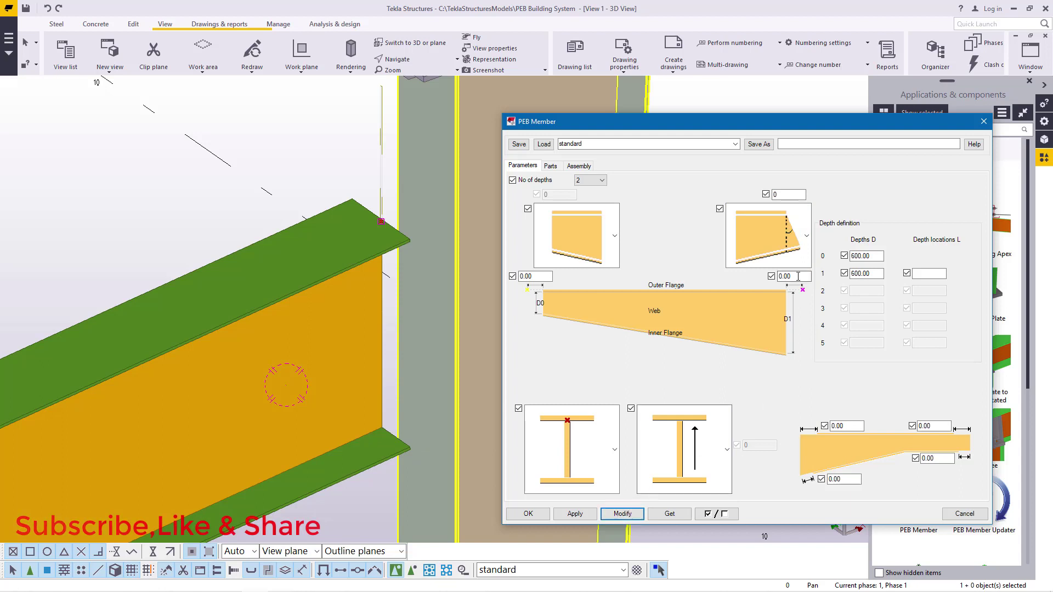
Try an end offset of 150 for the lean-to rafter at the main column.
left_click_drag(803, 277, 780, 276)
left_click(624, 514)
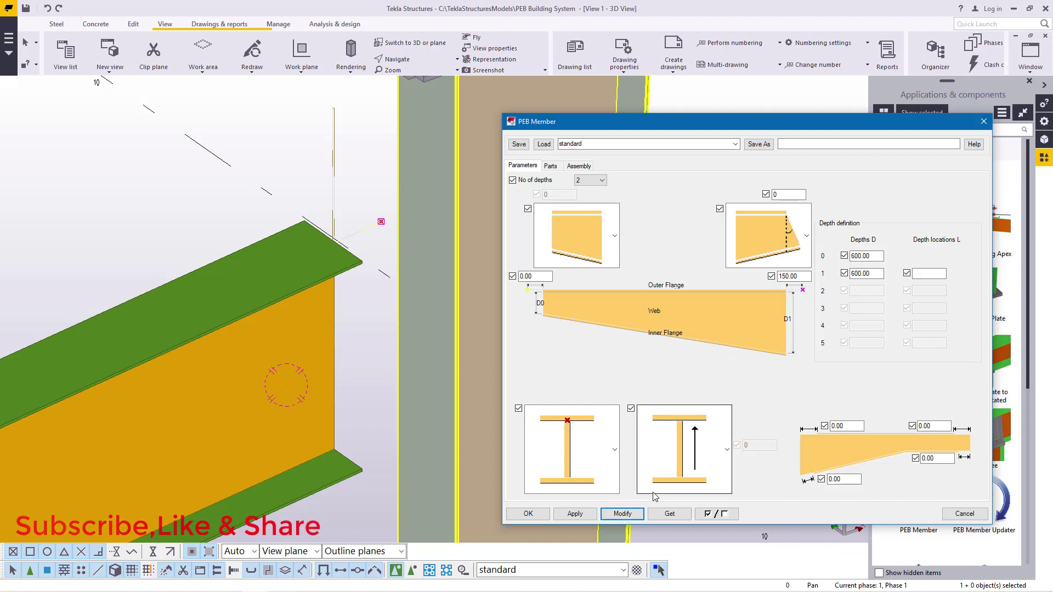
left_click(352, 253)
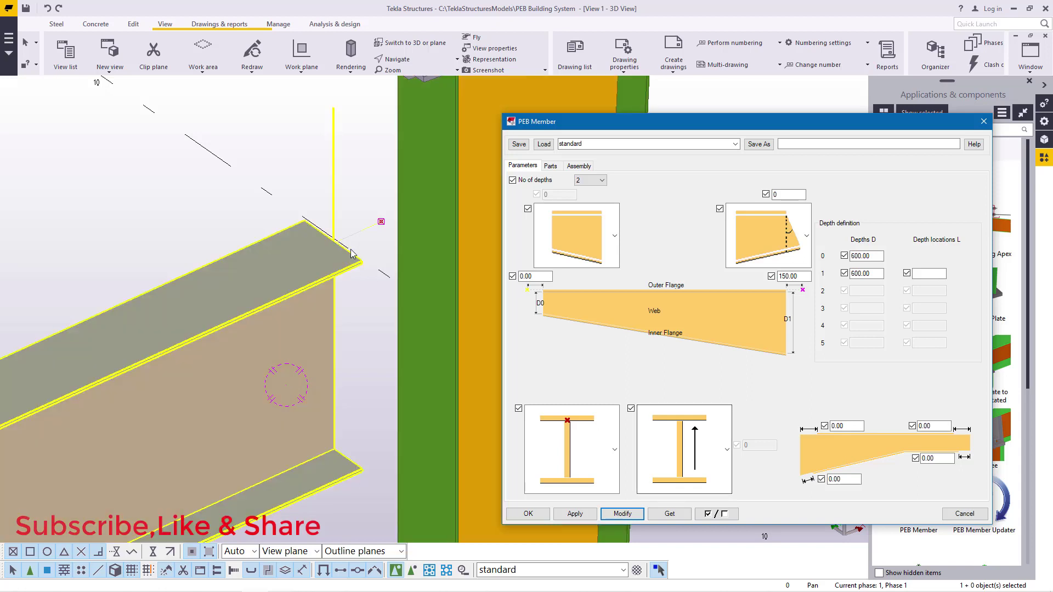
left_click(403, 256)
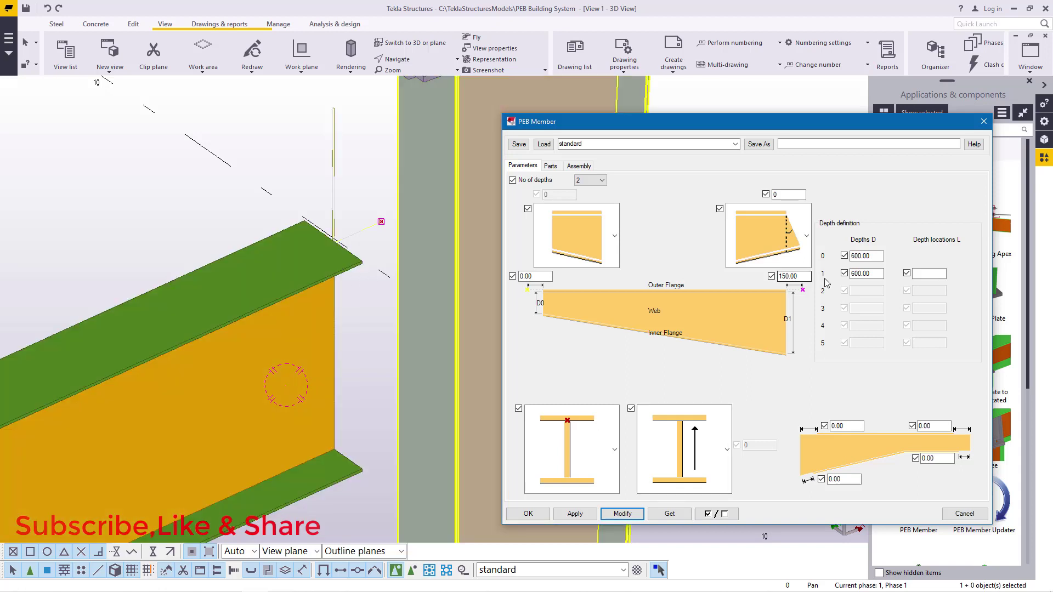
Set the lean-to rafter's end offset at the main column to -150, modify the member and close its settings.
left_click(780, 276)
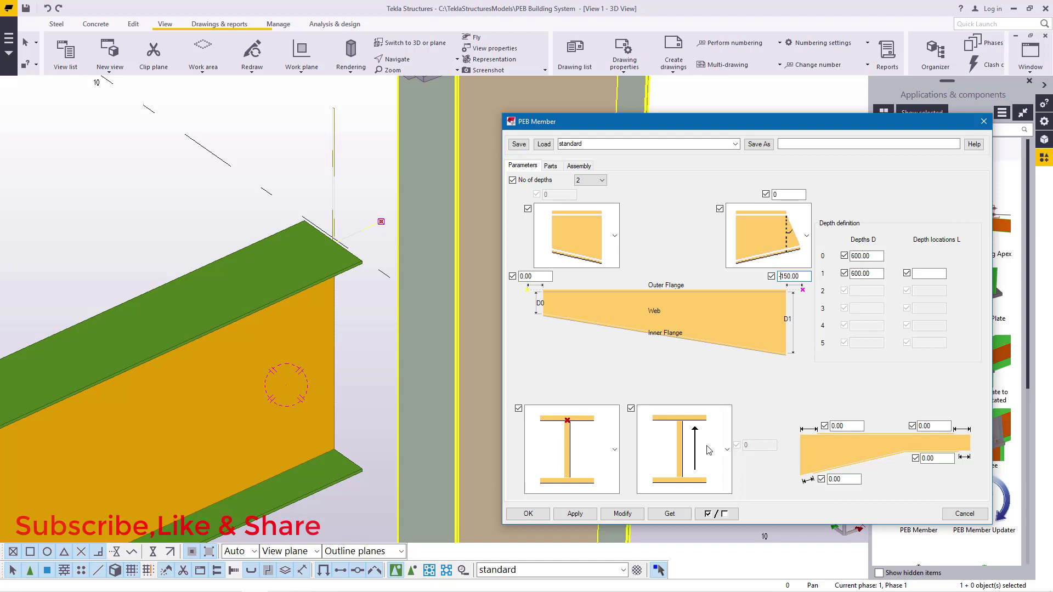
type("-")
left_click(627, 514)
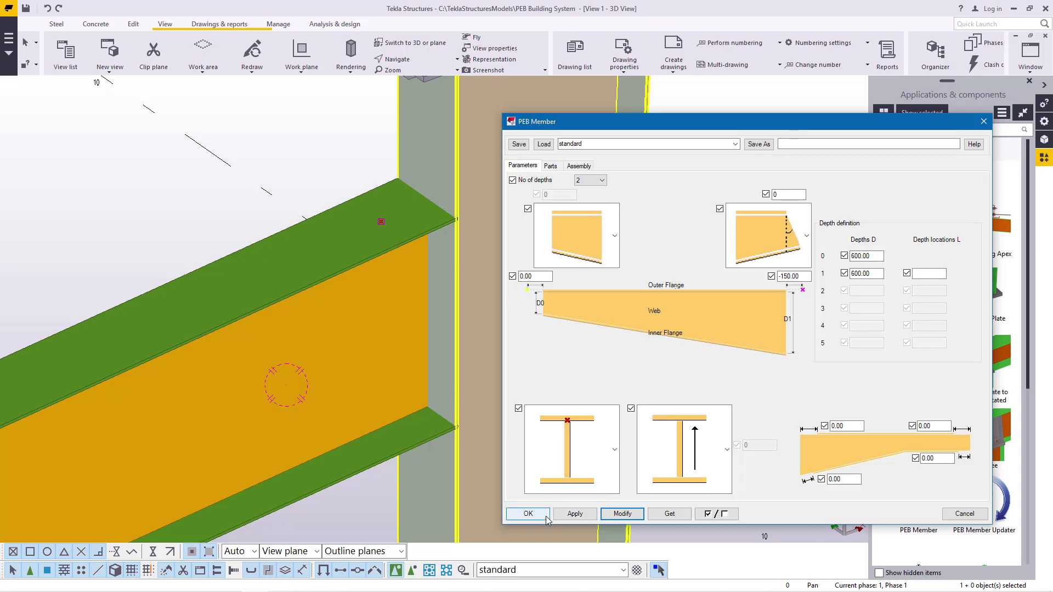
left_click(527, 515)
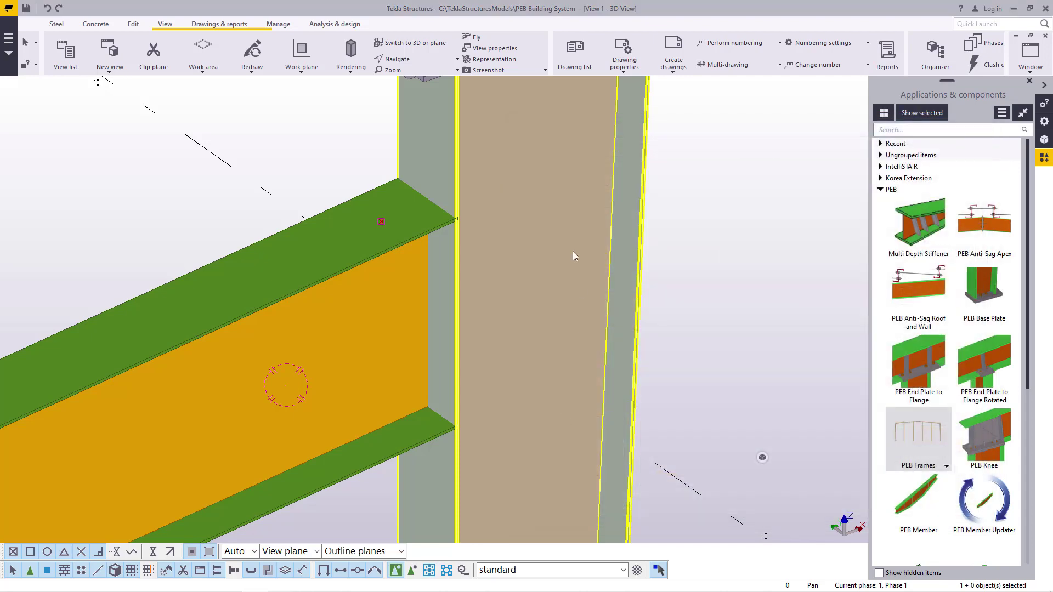
Try a start depth (depth 0) of 300 for the lean-to rafter and modify the member.
scroll(573, 251, "down", 5)
scroll(534, 226, "down", 3)
left_click(379, 308)
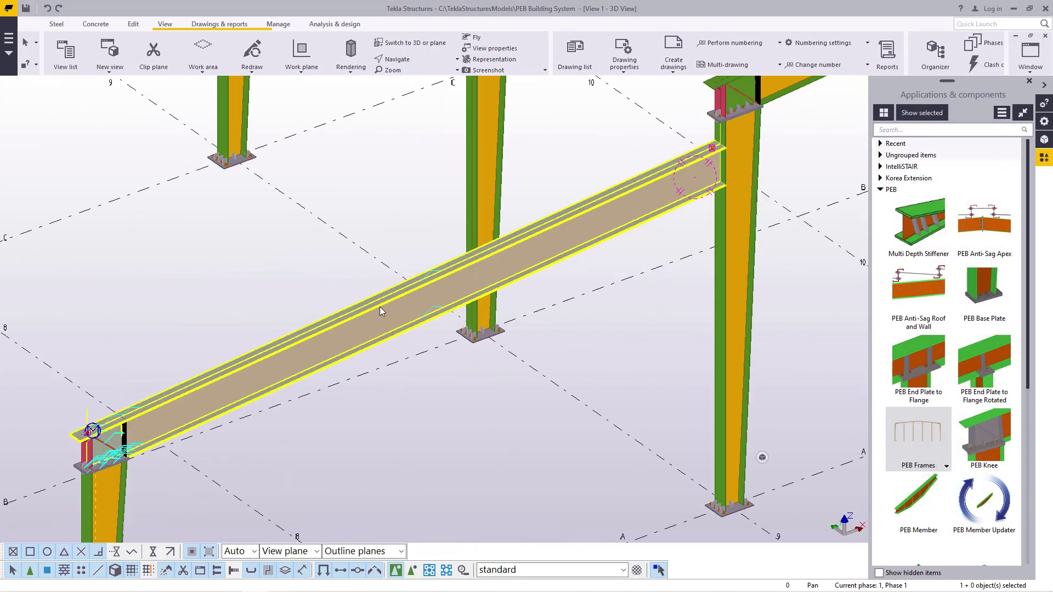
scroll(413, 310, "up", 4)
scroll(320, 352, "down", 3)
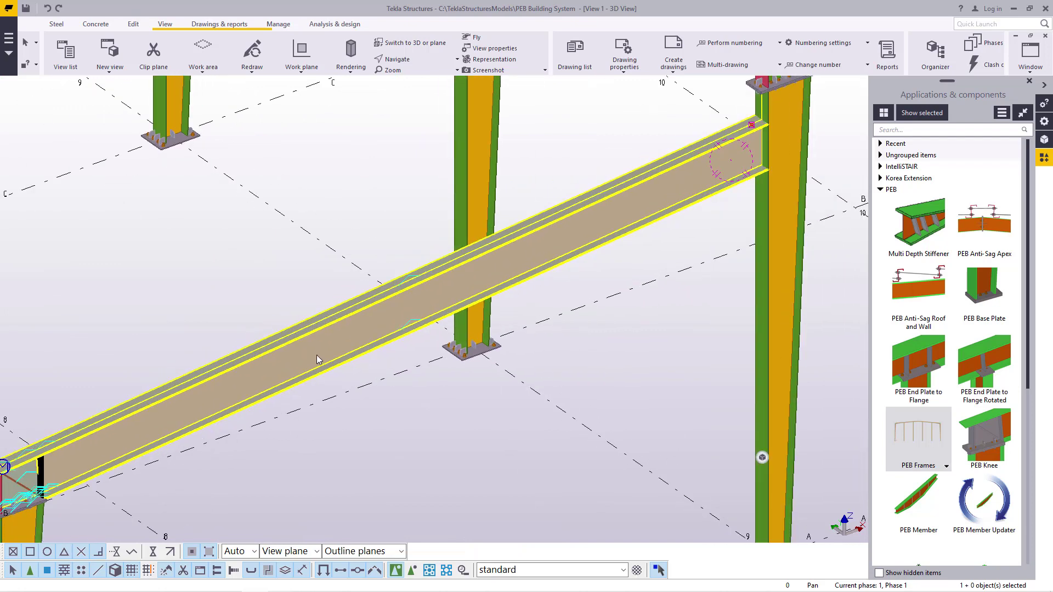
scroll(640, 168, "down", 3)
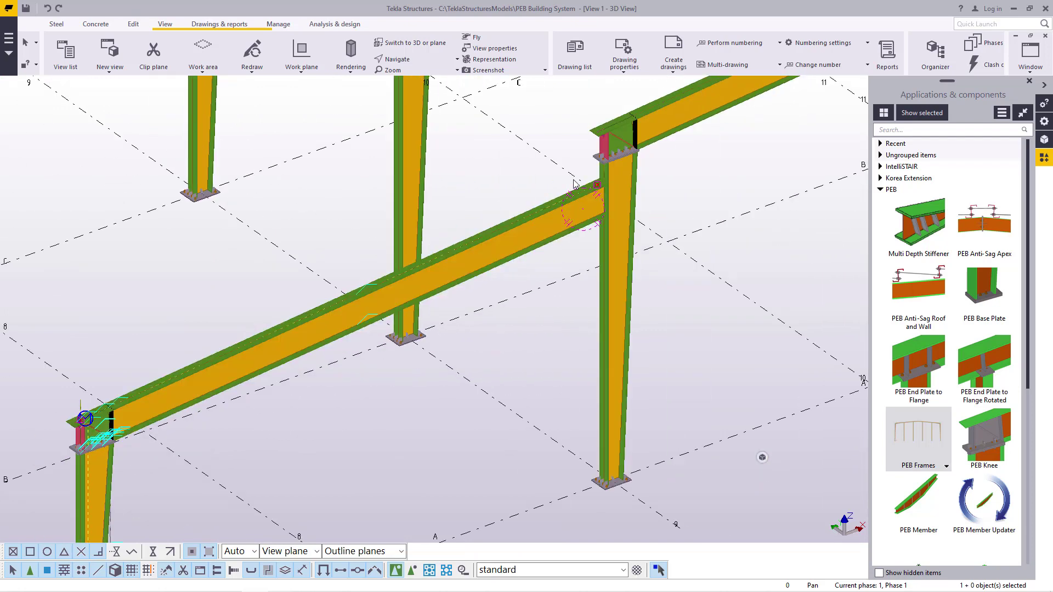
scroll(544, 262, "up", 5)
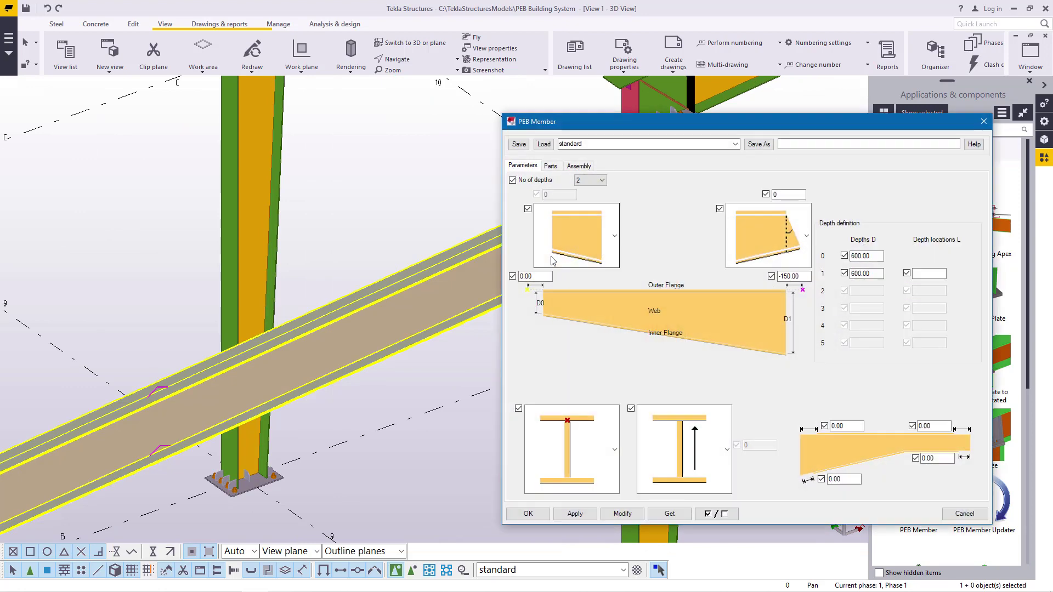
scroll(267, 380, "down", 3)
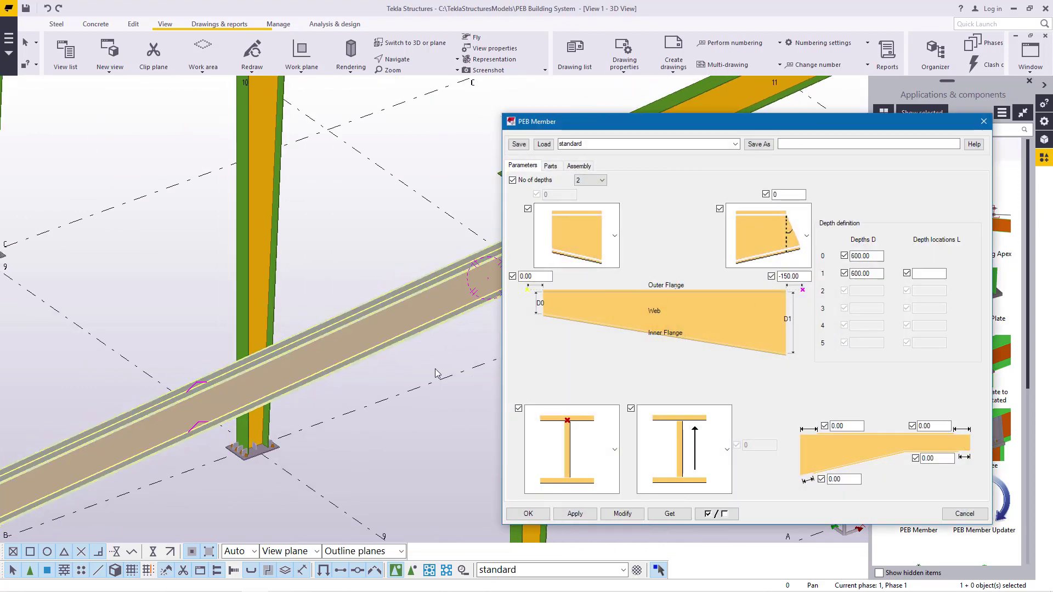
scroll(477, 388, "down", 2)
scroll(426, 315, "up", 5)
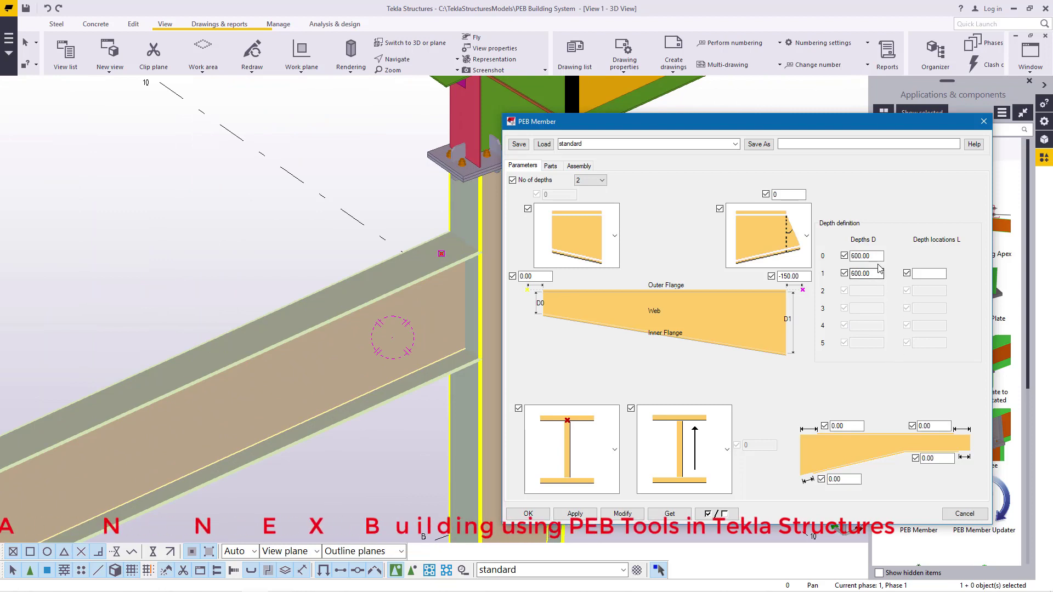
left_click_drag(879, 255, 845, 254)
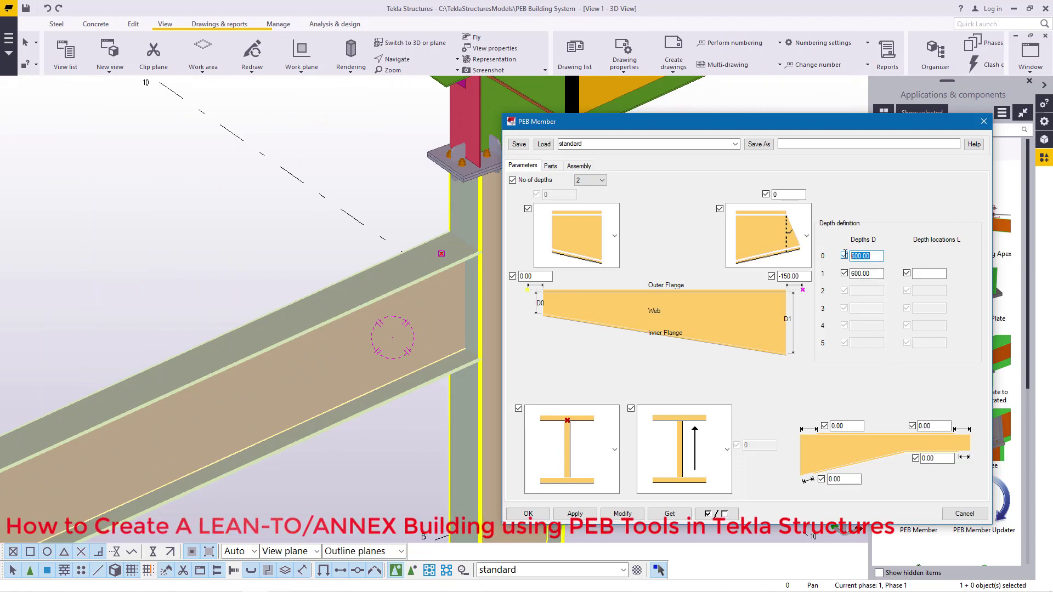
type("3")
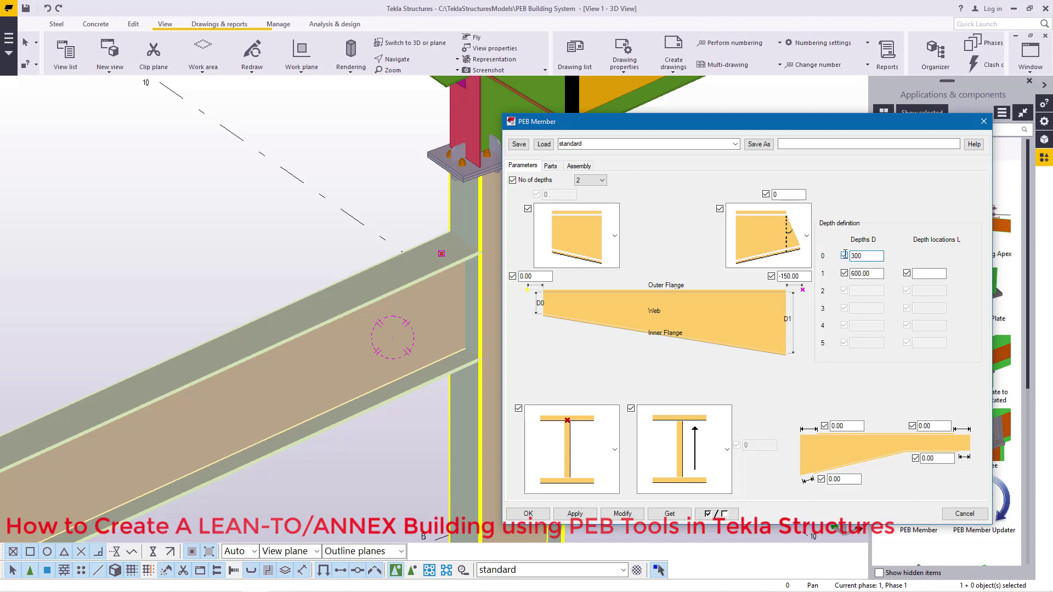
left_click(624, 514)
scroll(435, 273, "down", 5)
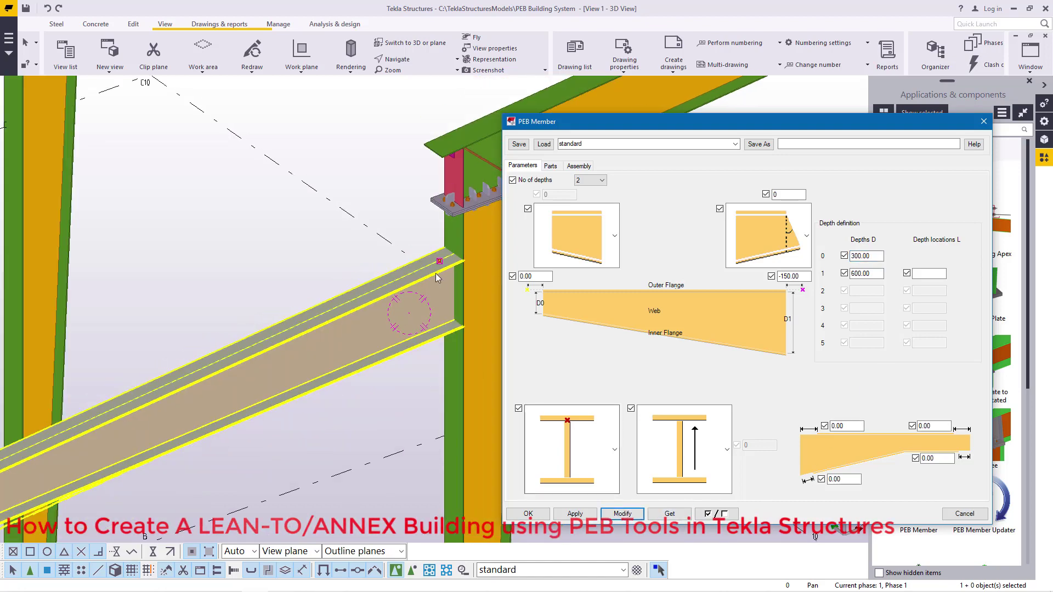
scroll(211, 386, "up", 10)
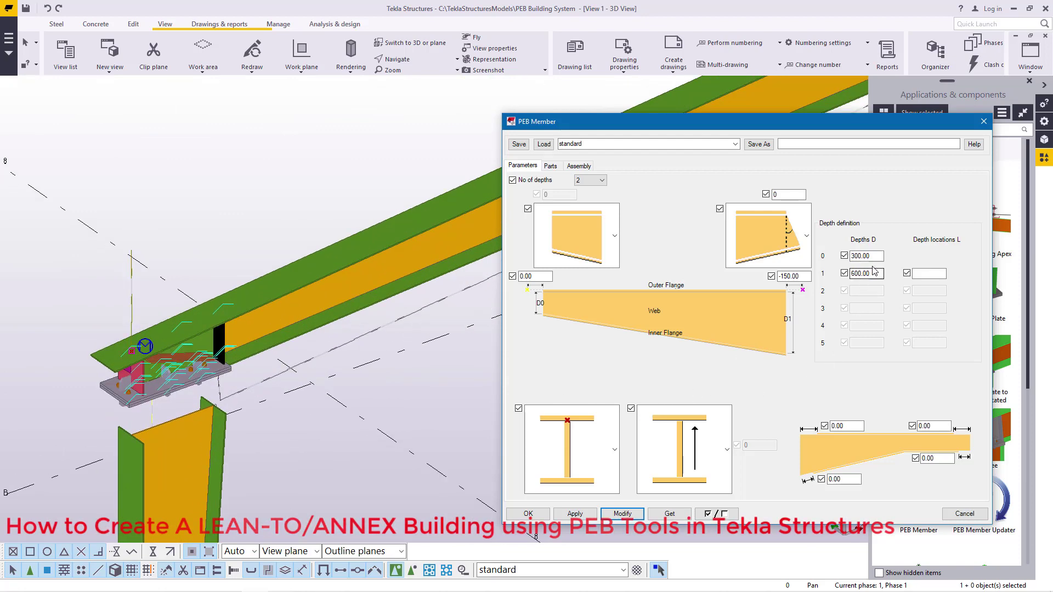
Set the lean-to rafter's depths to 600 at the start and 300 at the main-column end, modify it and close its settings.
left_click_drag(876, 257, 838, 257)
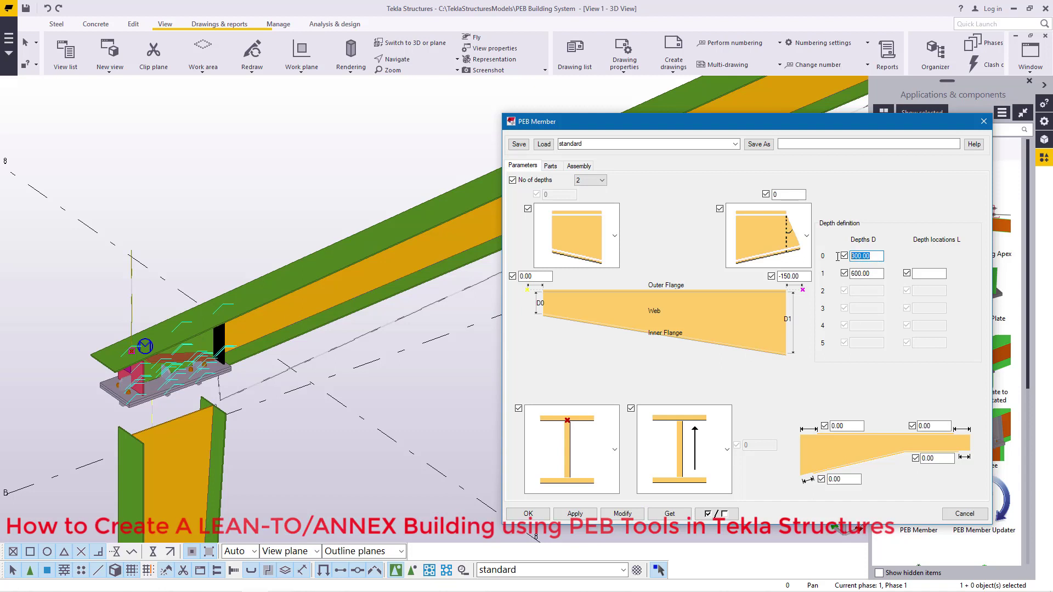
type("600")
left_click_drag(882, 276, 837, 275)
type("300")
left_click(623, 514)
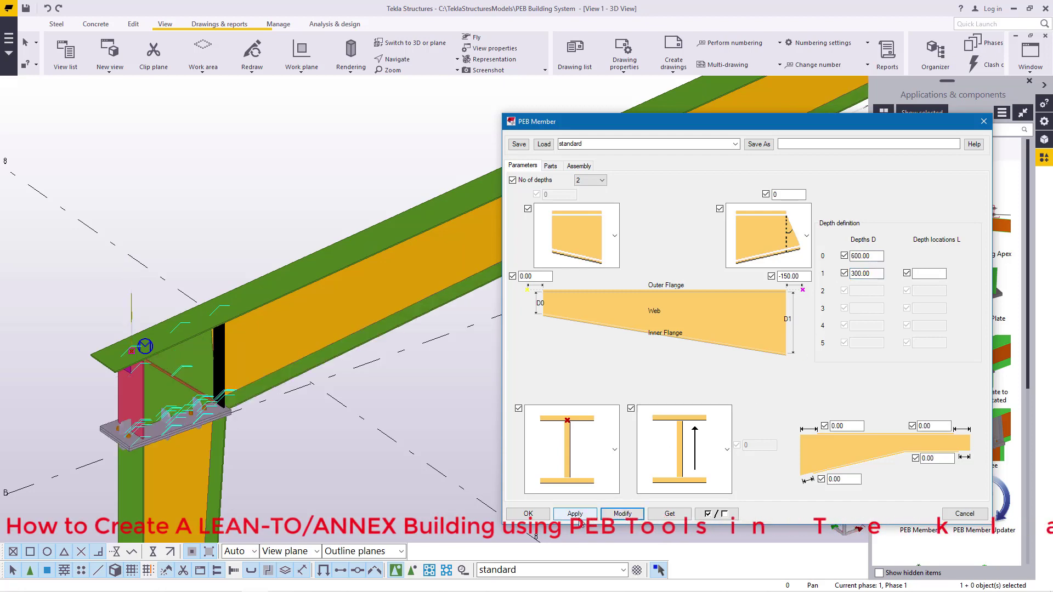
left_click(528, 514)
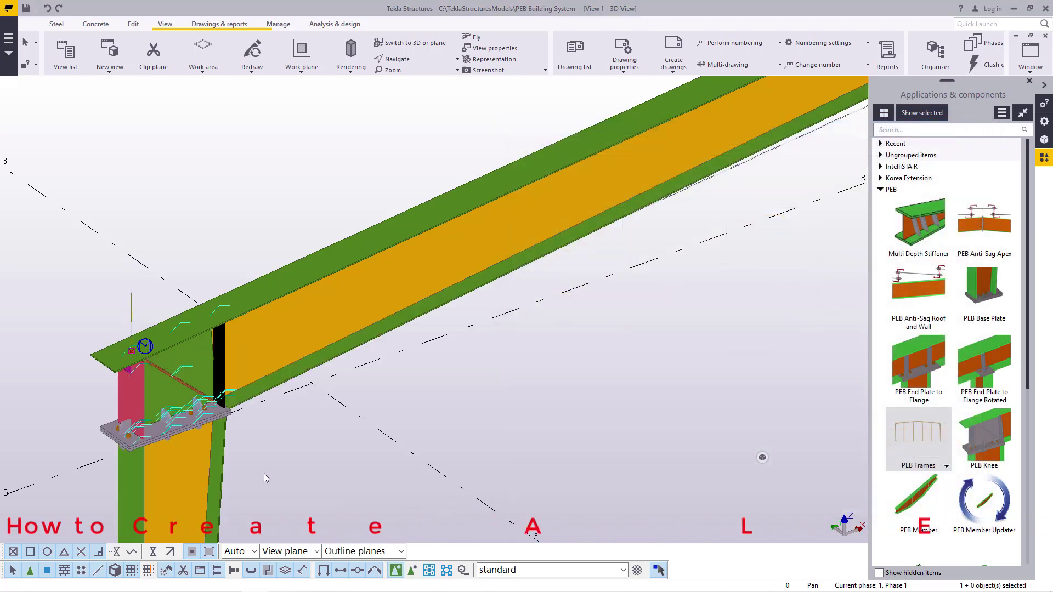
Check the tapered rafter's end at the main column and redraw the 3D view to clear leftover lines.
scroll(248, 475, "down", 5)
scroll(718, 271, "up", 1)
scroll(574, 267, "up", 4)
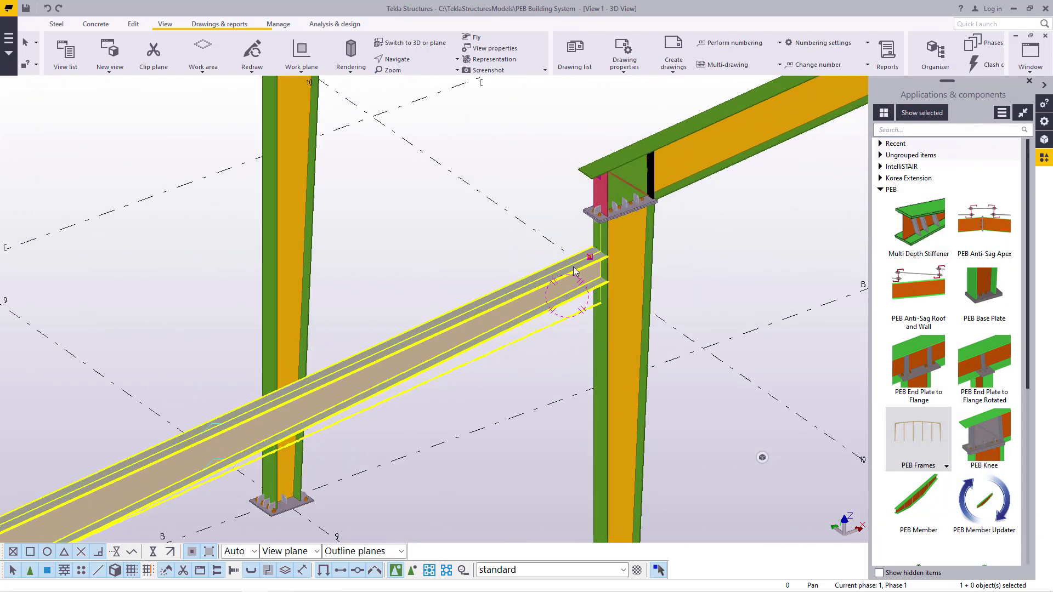
right_click(327, 198)
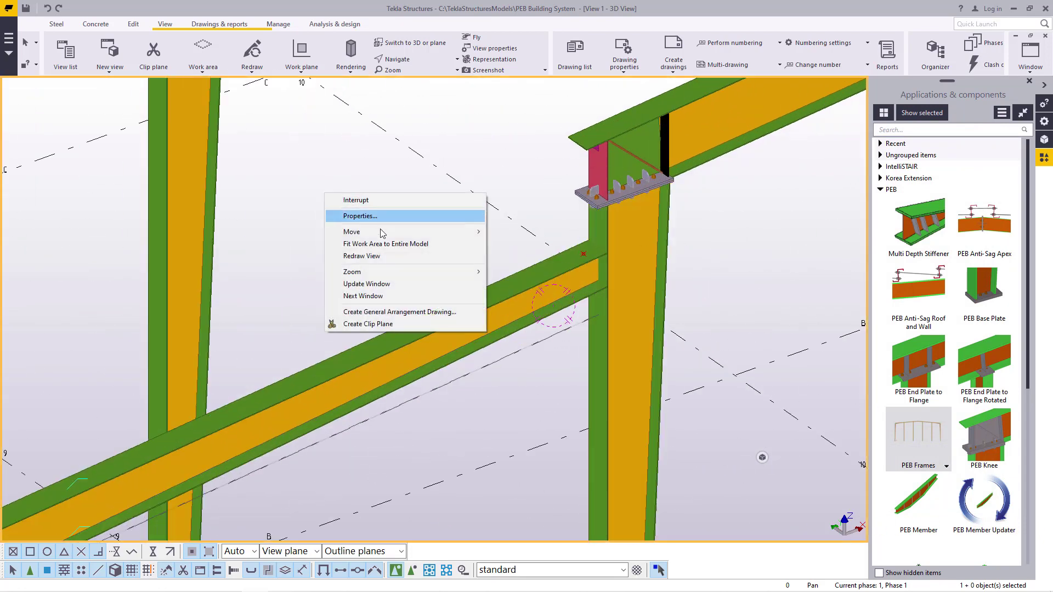
left_click(365, 255)
scroll(386, 291, "down", 10)
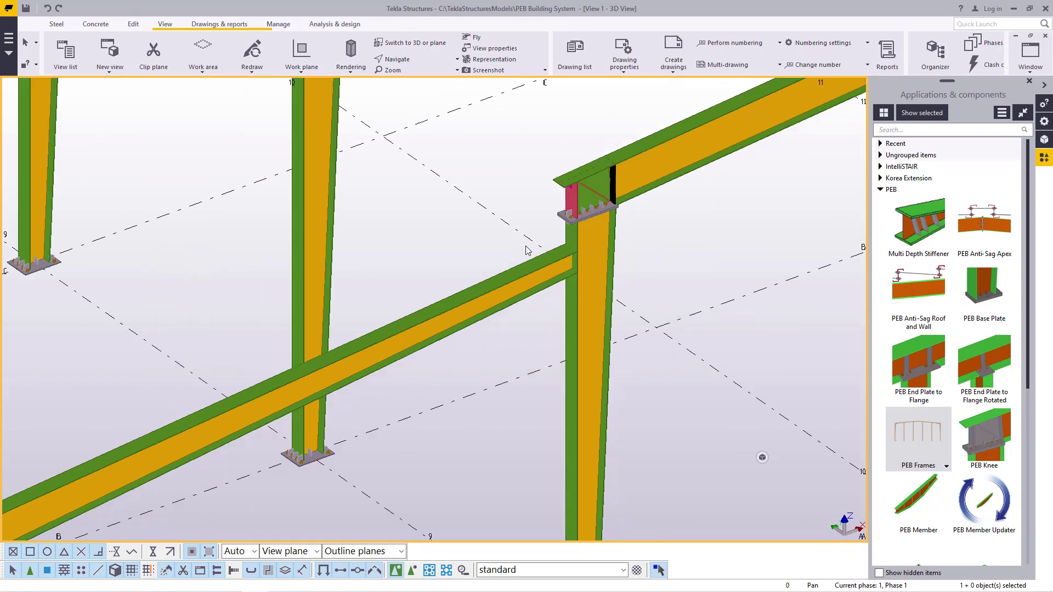
Change the lean-to column base plate's web and outer flange stiffeners to the last listed shape with cut outer and inner corners, and modify it.
scroll(237, 454, "up", 6)
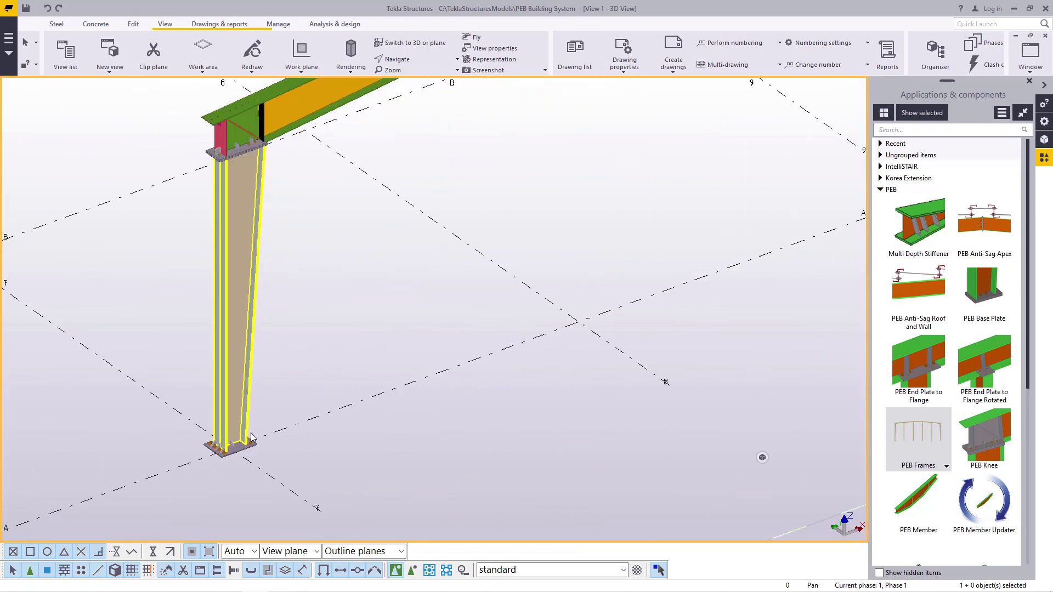
scroll(219, 461, "up", 6)
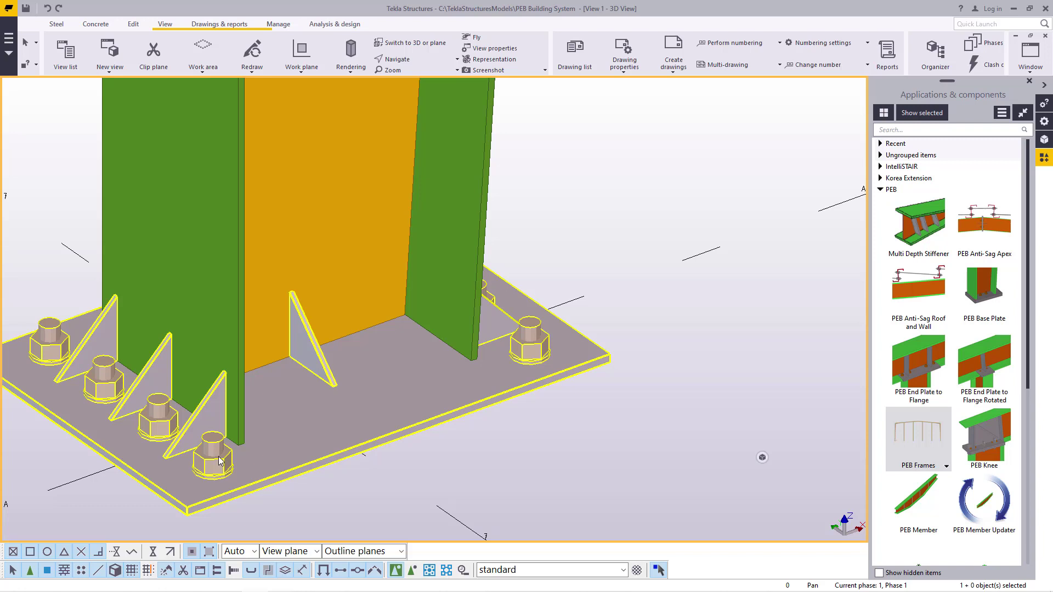
double_click(404, 354)
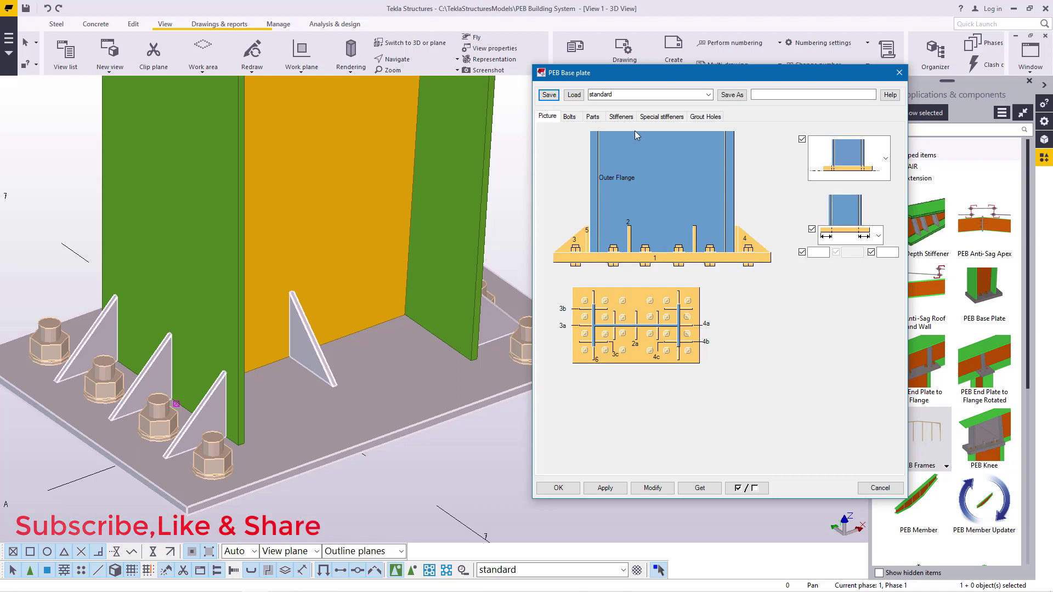
left_click(570, 118)
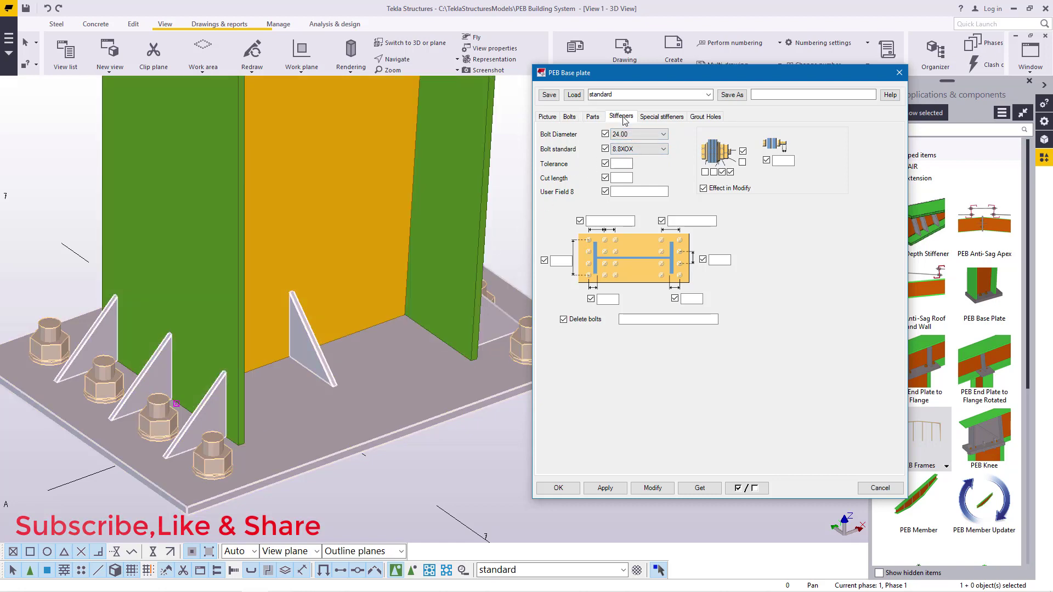
left_click(621, 116)
left_click(653, 191)
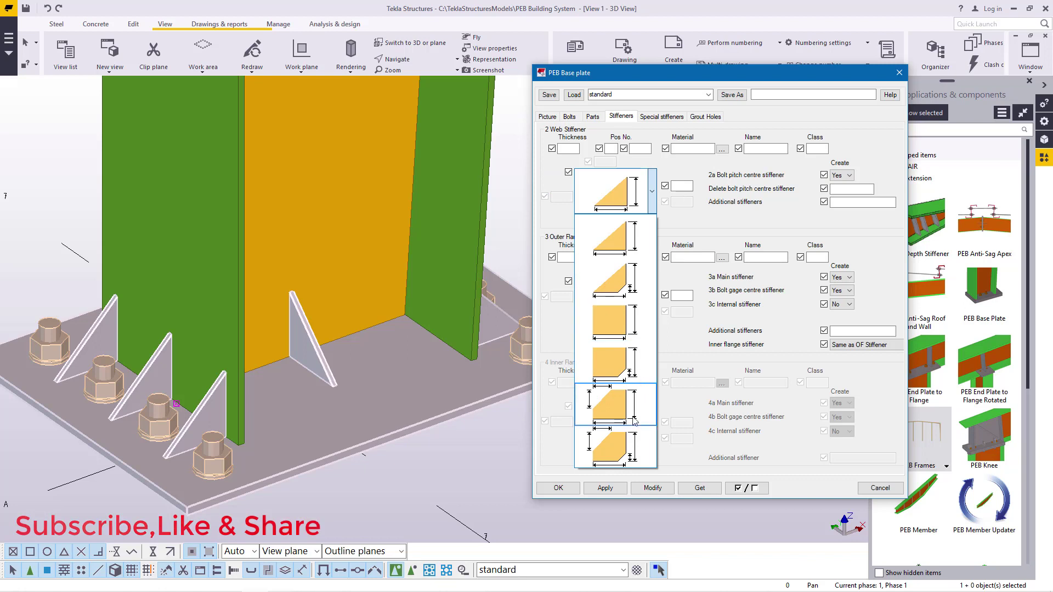
left_click(620, 448)
left_click(653, 301)
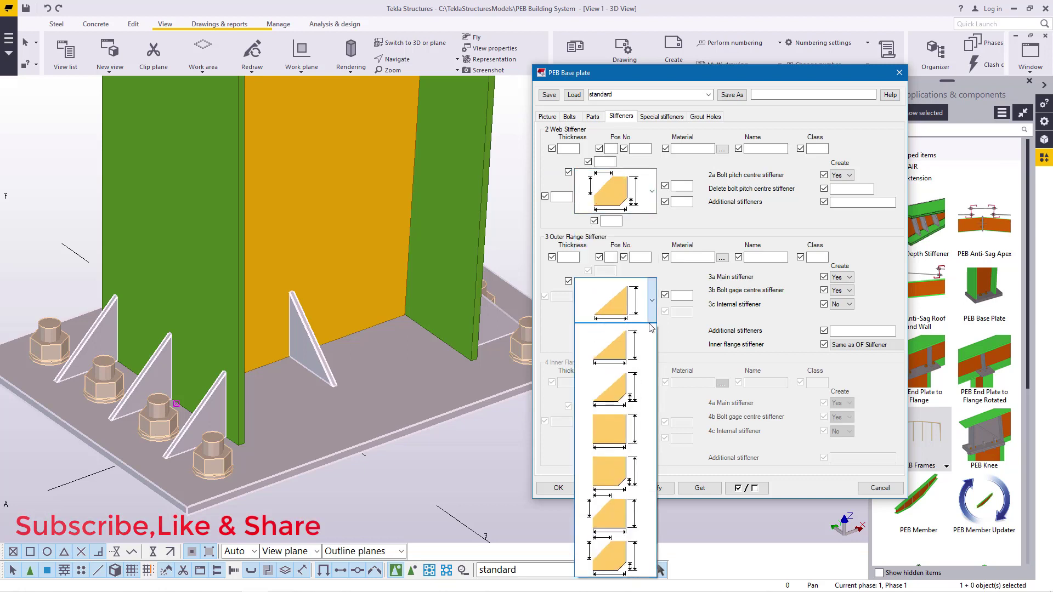
left_click(626, 555)
left_click(653, 488)
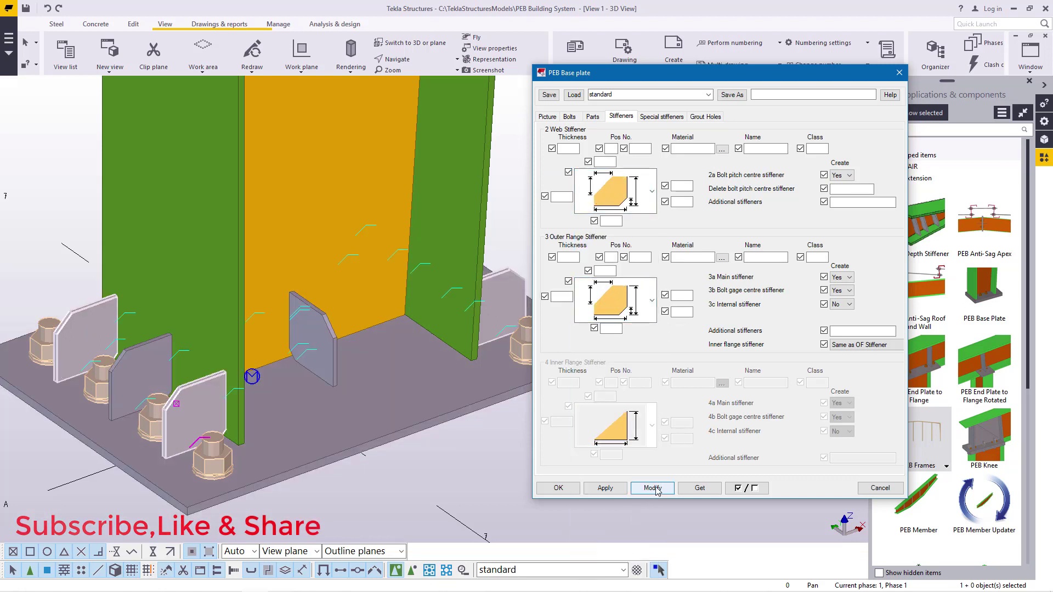
left_click(557, 488)
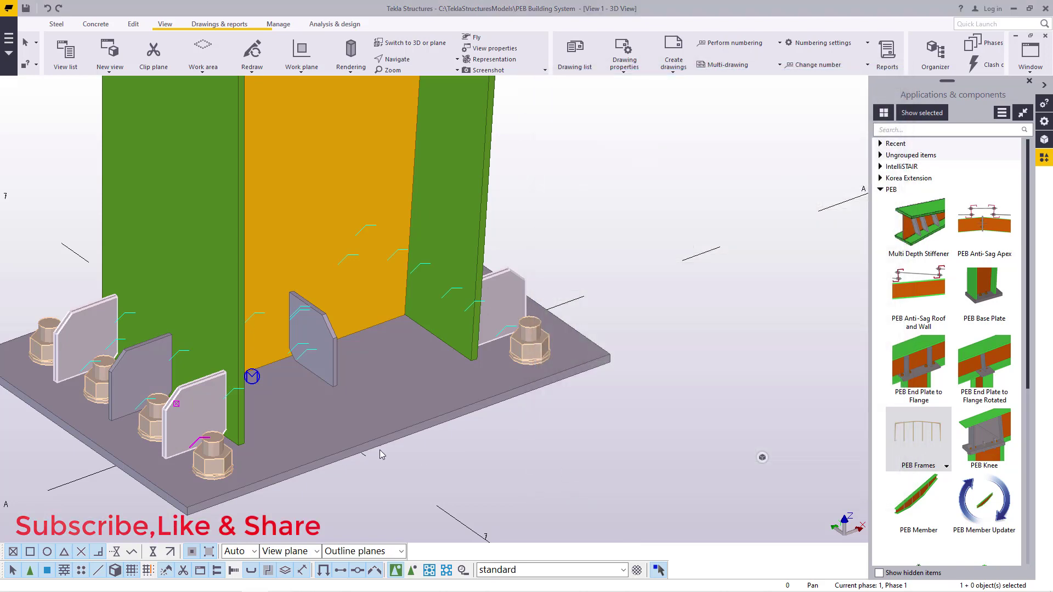
Set the view's rotation point at the lean-to column's base and inspect the reshaped stiffeners from another angle.
scroll(378, 455, "down", 3)
left_click(420, 60)
left_click(418, 78)
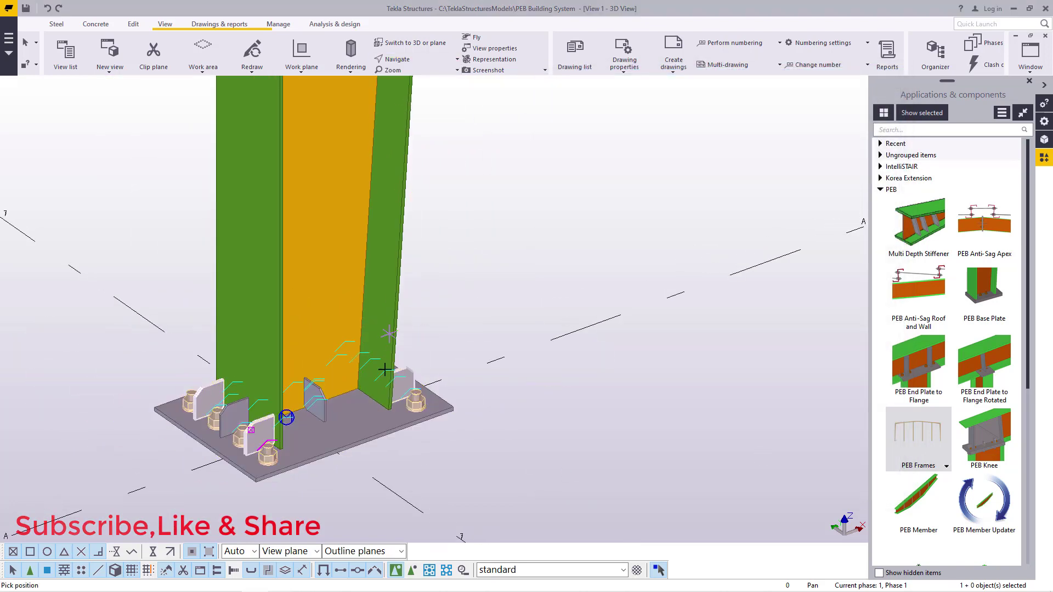
left_click_drag(382, 380, 443, 374)
right_click(447, 303)
left_click(479, 312)
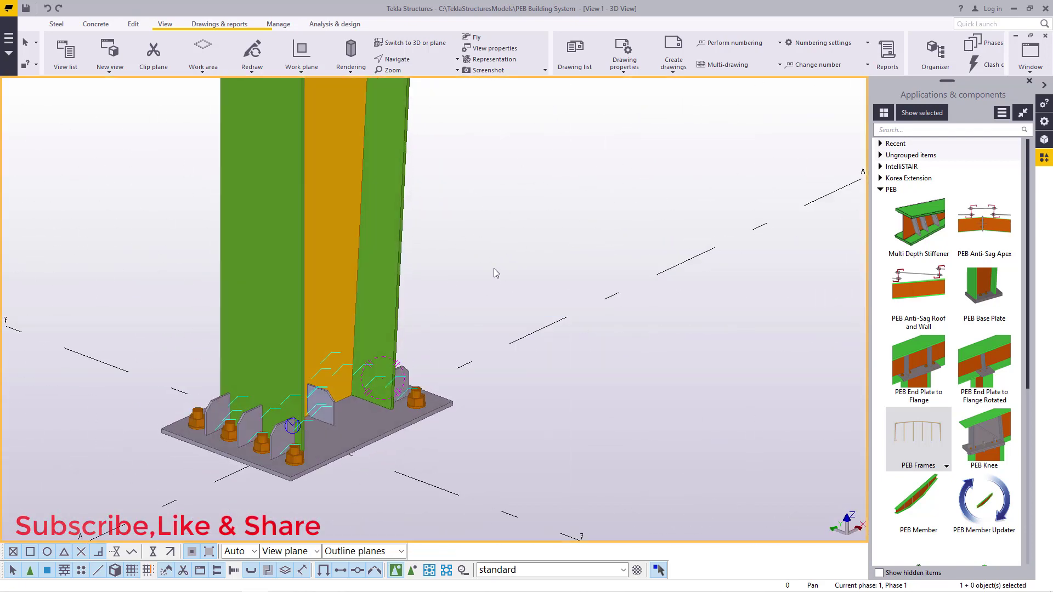
Examine the lean-to frame alongside the portal frames, including where its rafter meets the main column.
scroll(338, 435, "down", 6)
scroll(280, 451, "down", 4)
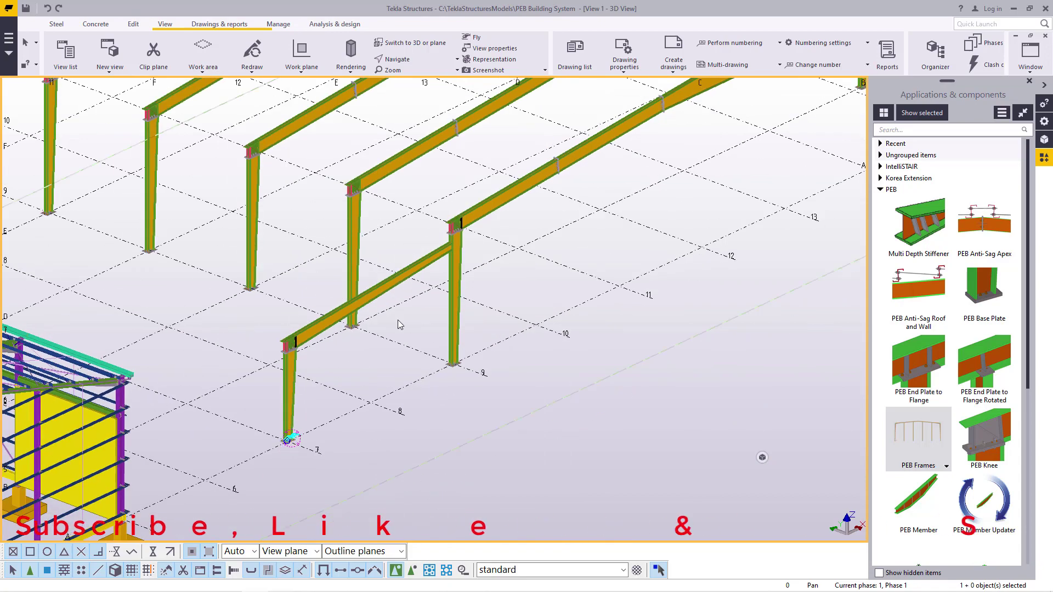
scroll(463, 245, "up", 6)
scroll(460, 248, "up", 3)
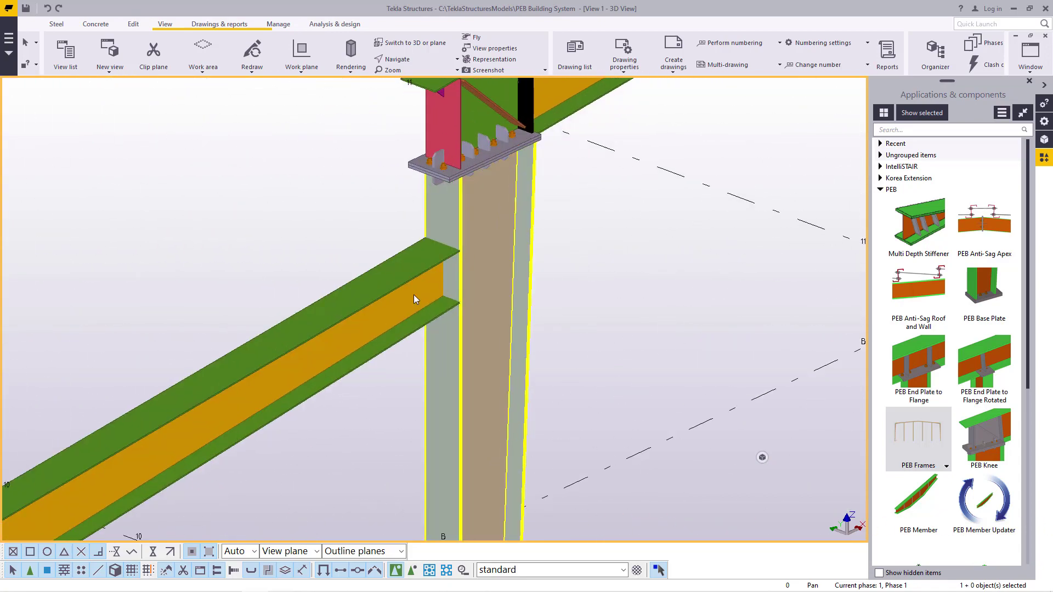
scroll(414, 295, "down", 5)
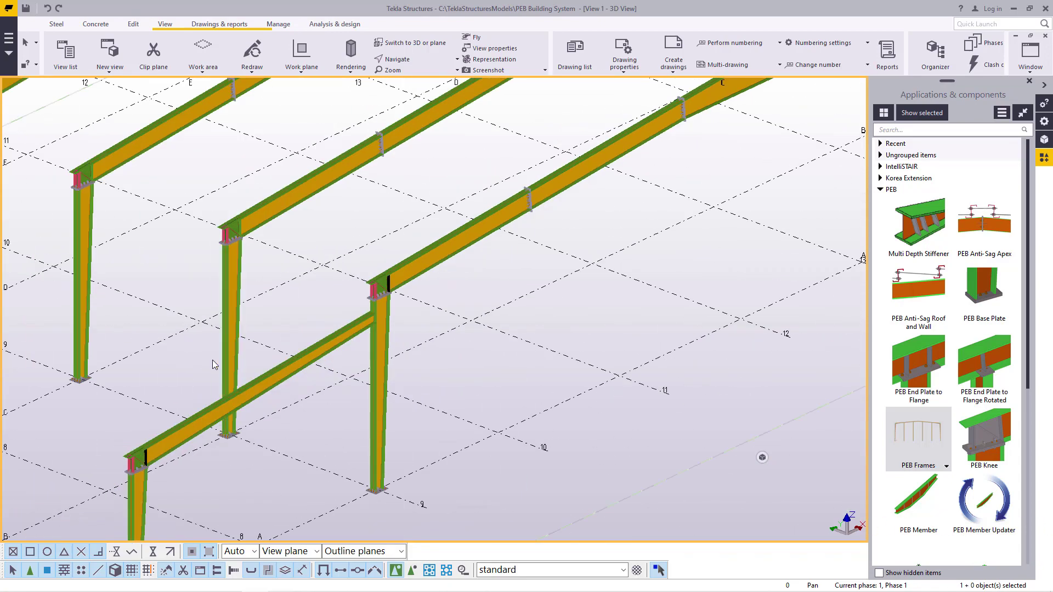
scroll(400, 324, "up", 5)
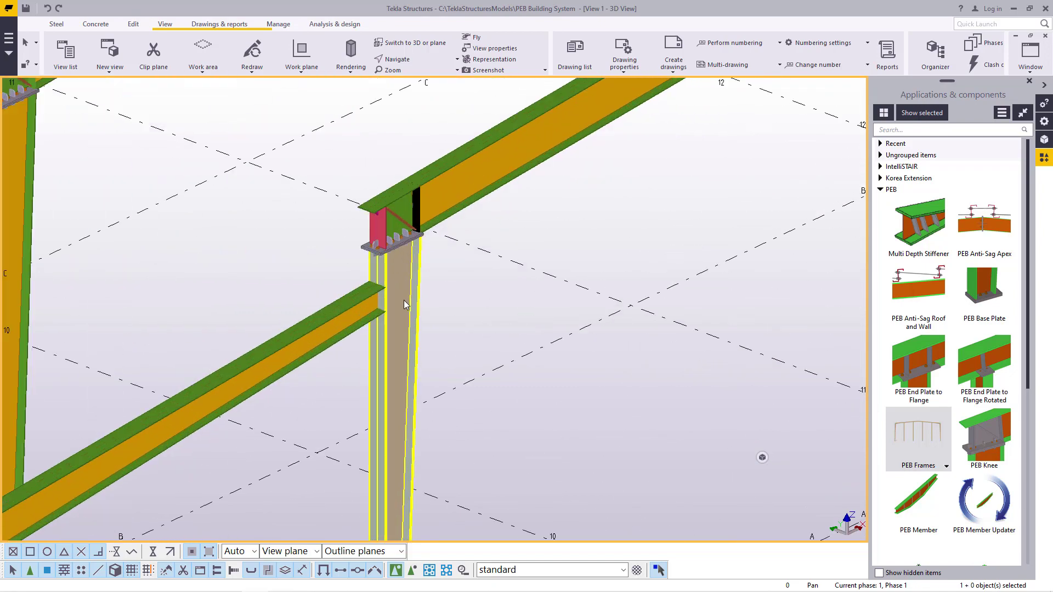
scroll(404, 305, "down", 8)
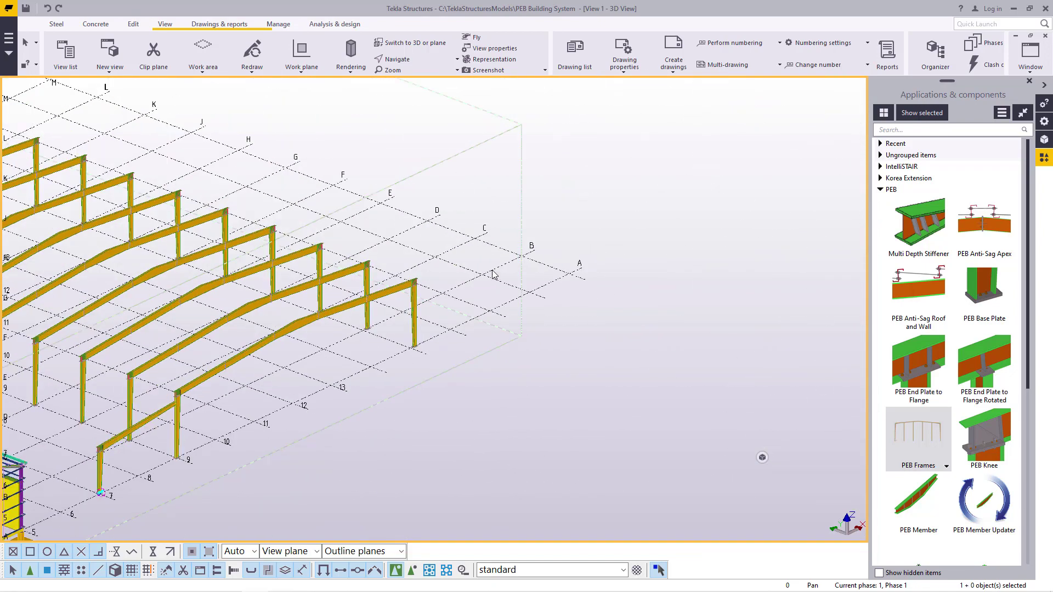
Set up a new PEB frame of the single-column lean-to type with a width of 10700 mm and a height of 5000 mm.
scroll(492, 274, "up", 8)
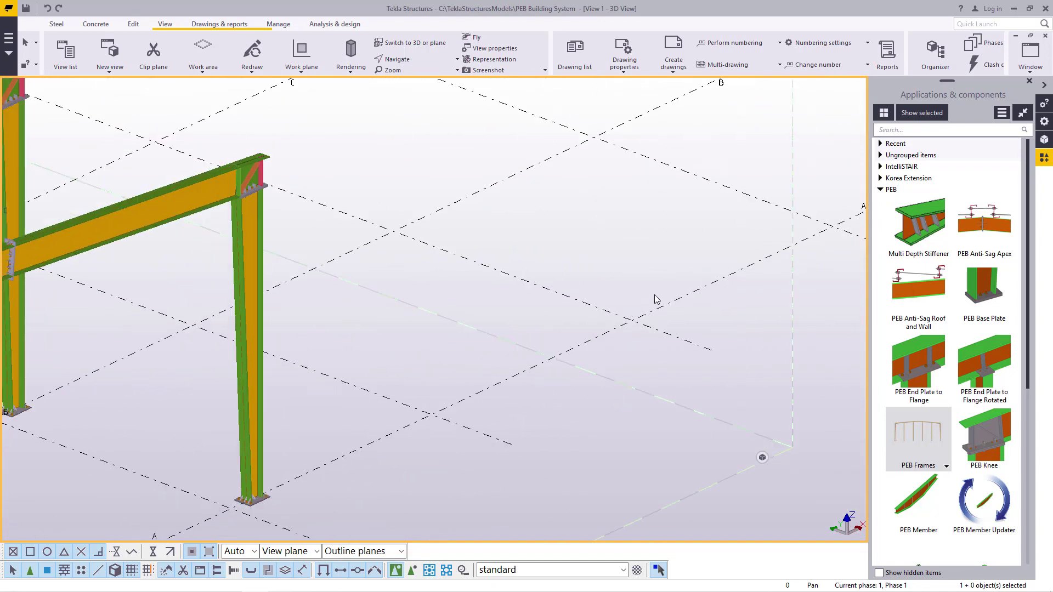
double_click(937, 440)
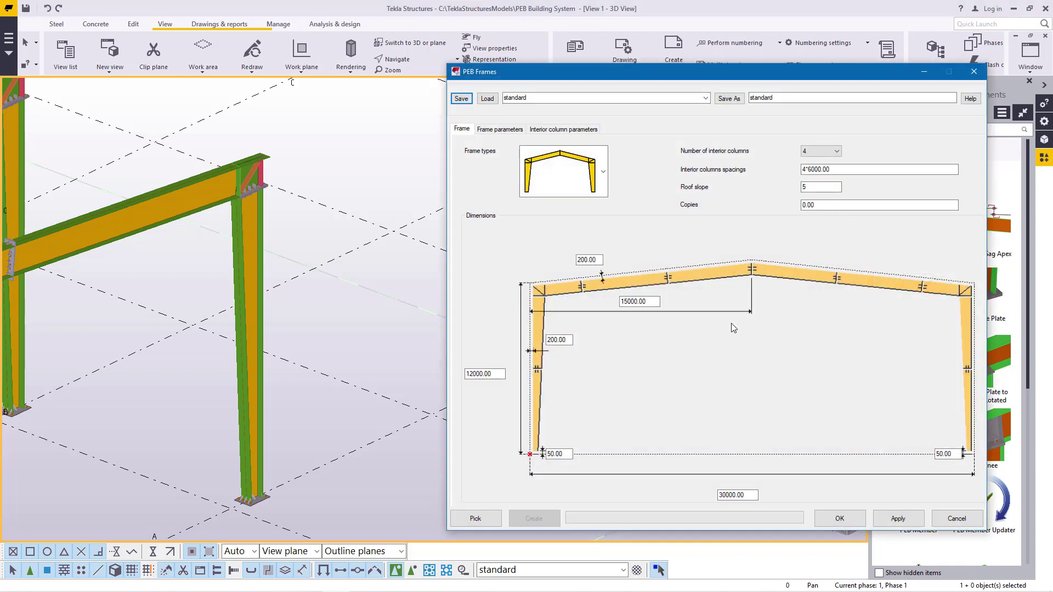
left_click(602, 171)
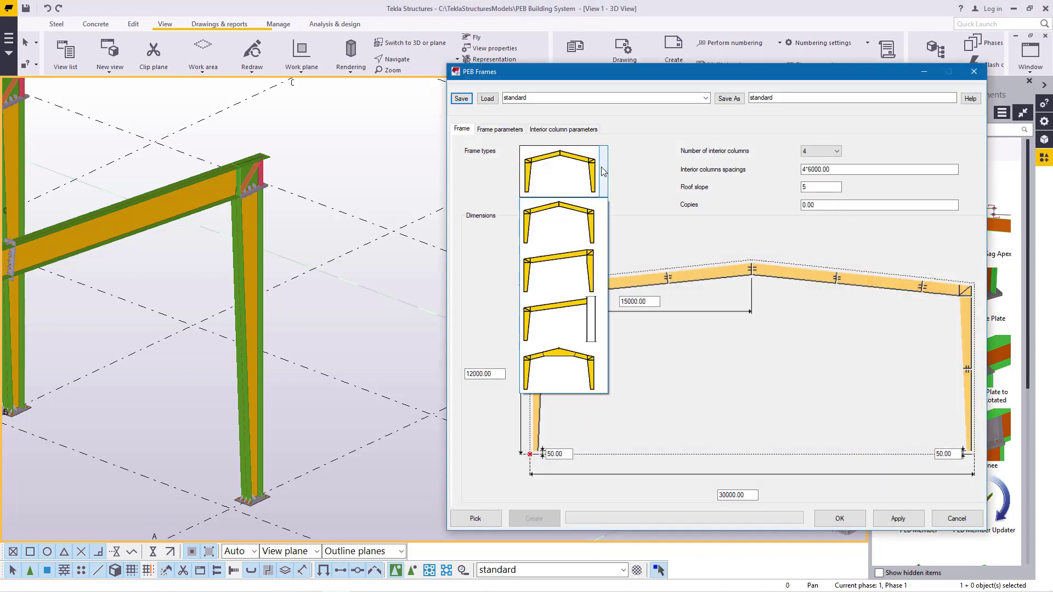
left_click(590, 344)
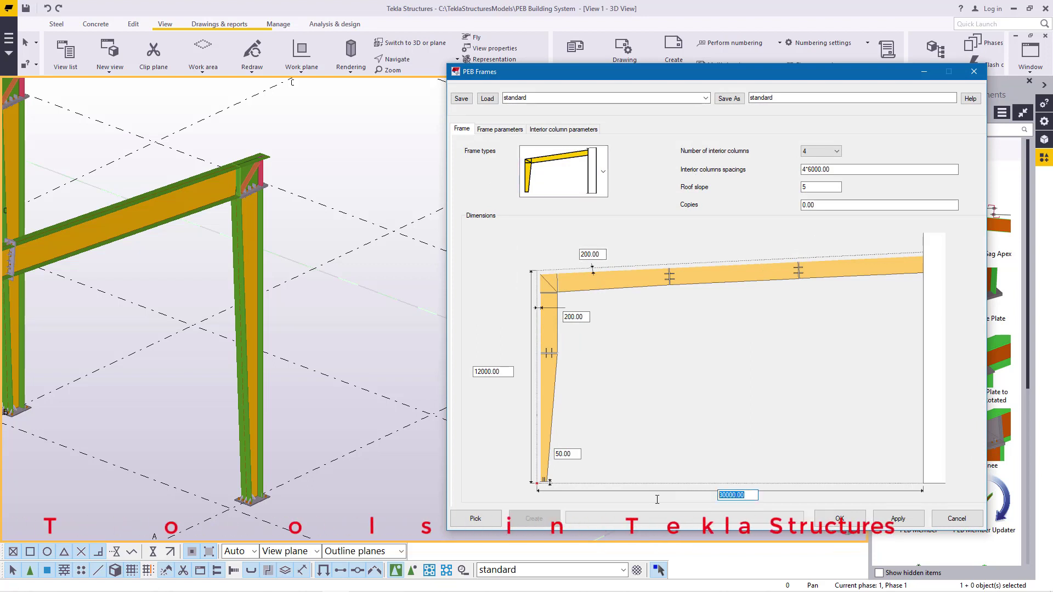
type("10700")
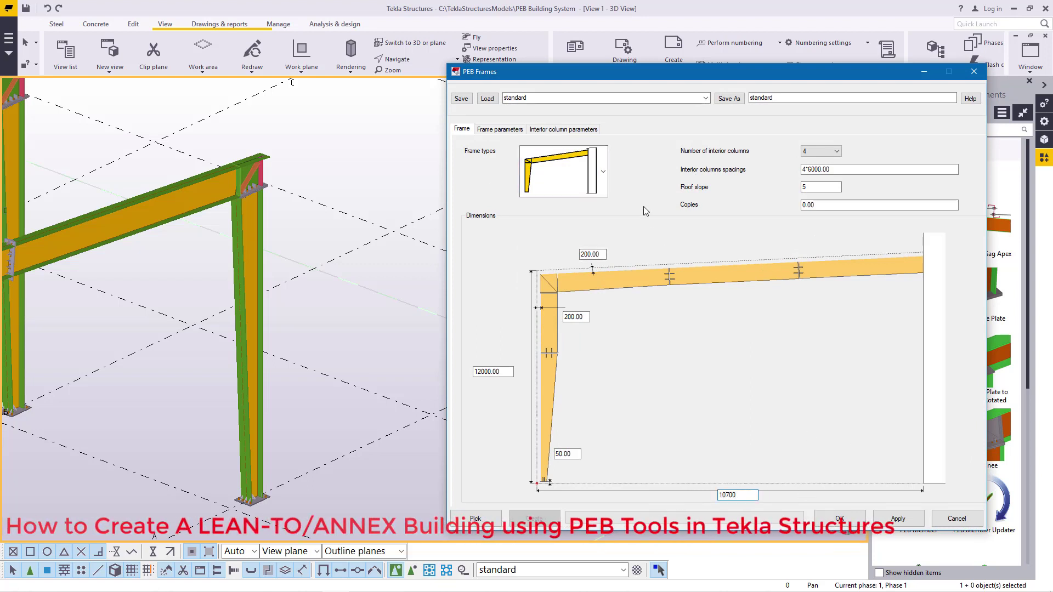
left_click_drag(505, 374, 440, 376)
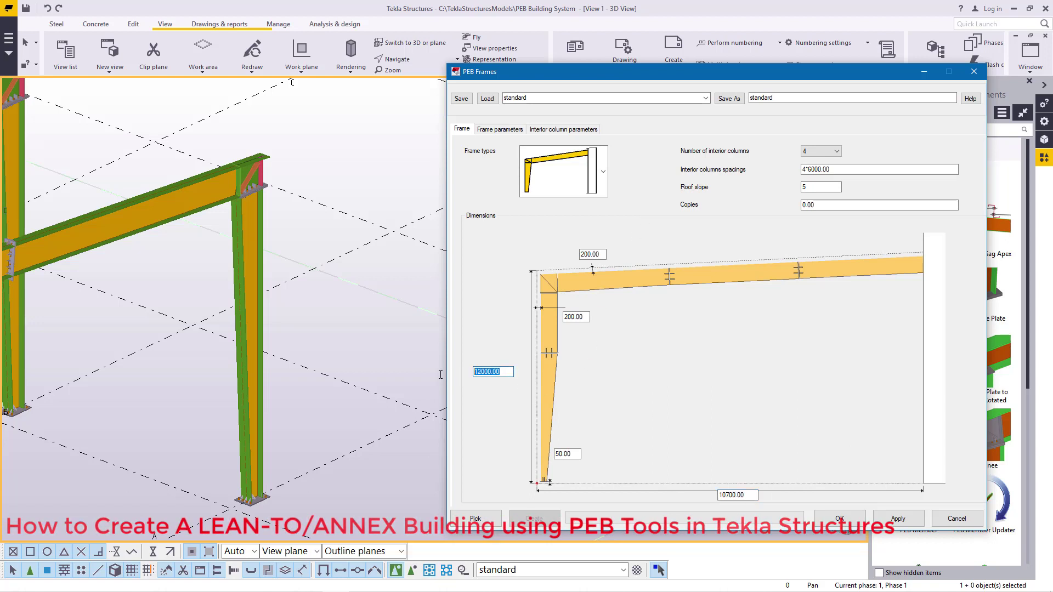
type("5000")
Set the lean-to frame's column offset to -150 mm and its rafter offset to 0.
left_click_drag(586, 318, 527, 316)
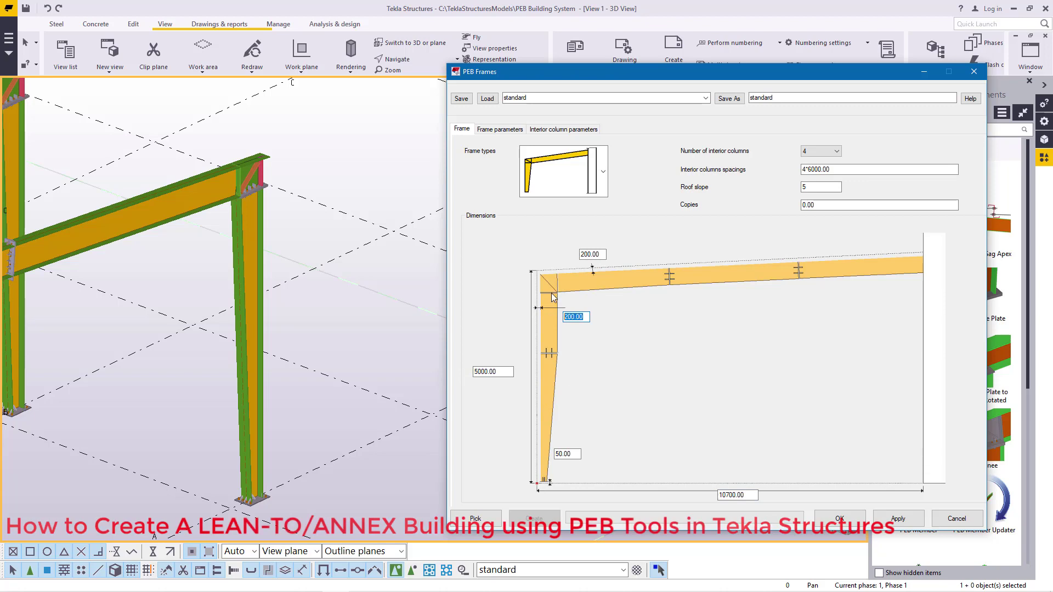
scroll(335, 401, "down", 3)
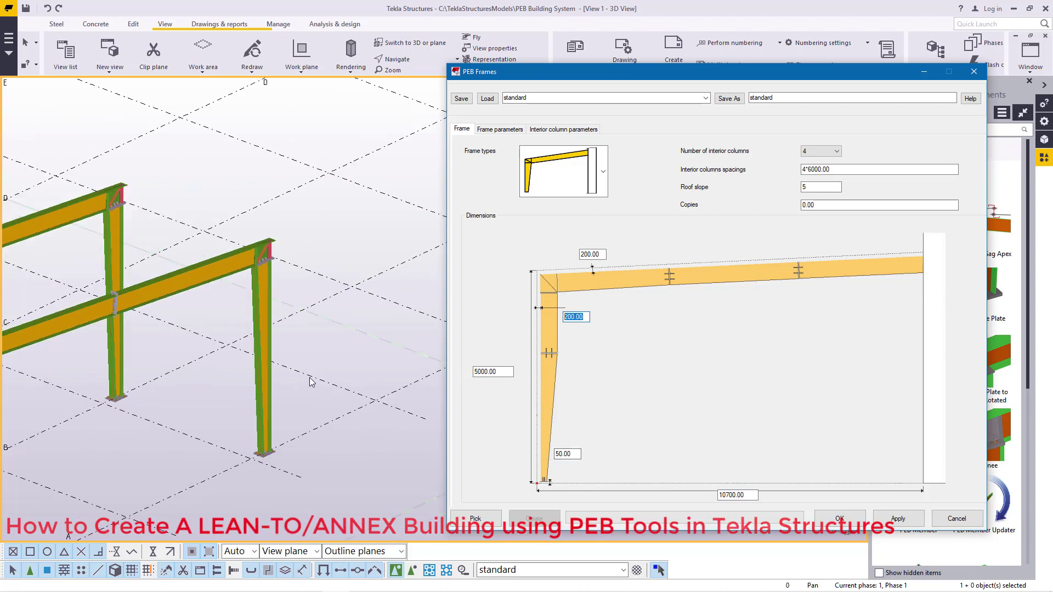
scroll(340, 401, "down", 4)
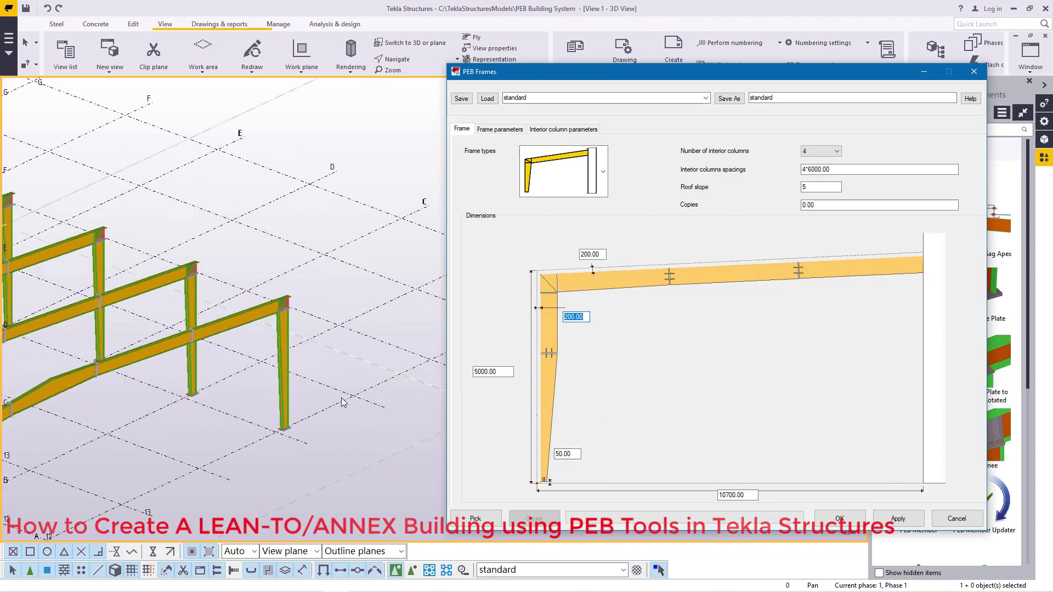
scroll(340, 397, "up", 6)
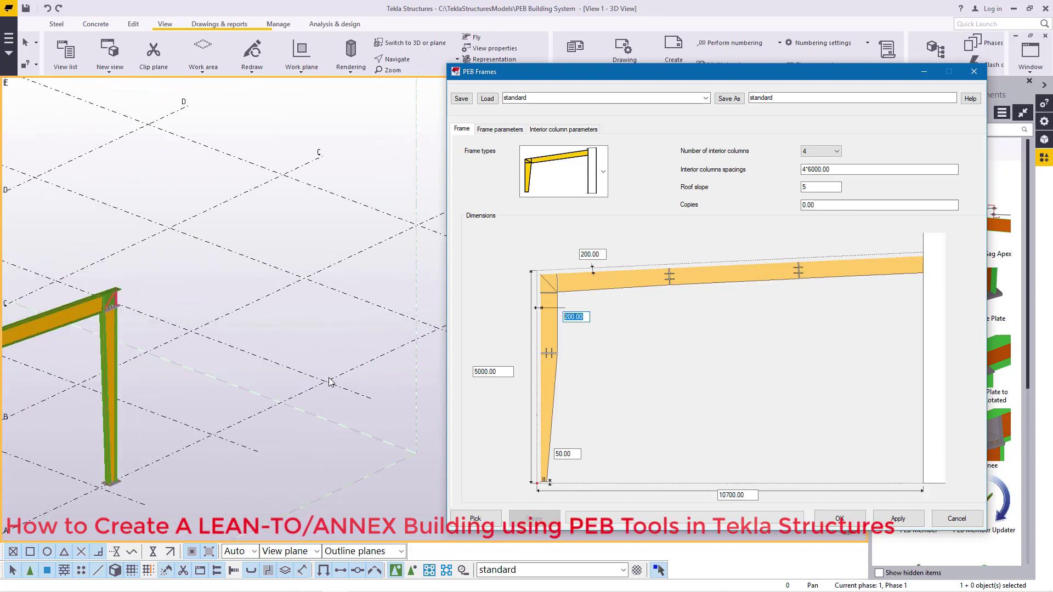
scroll(330, 381, "up", 1)
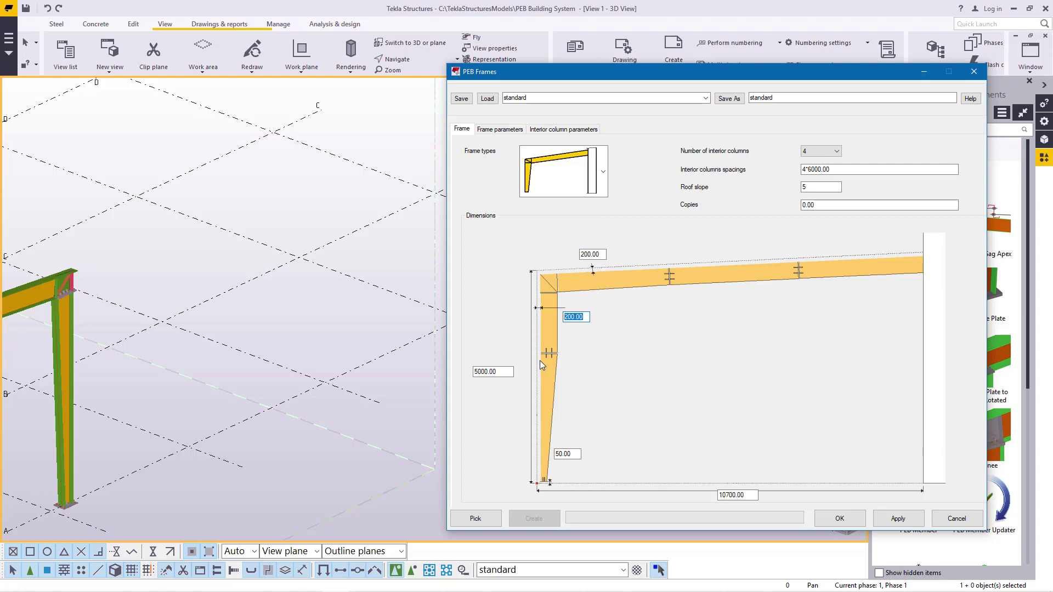
type("-150")
key("Tab")
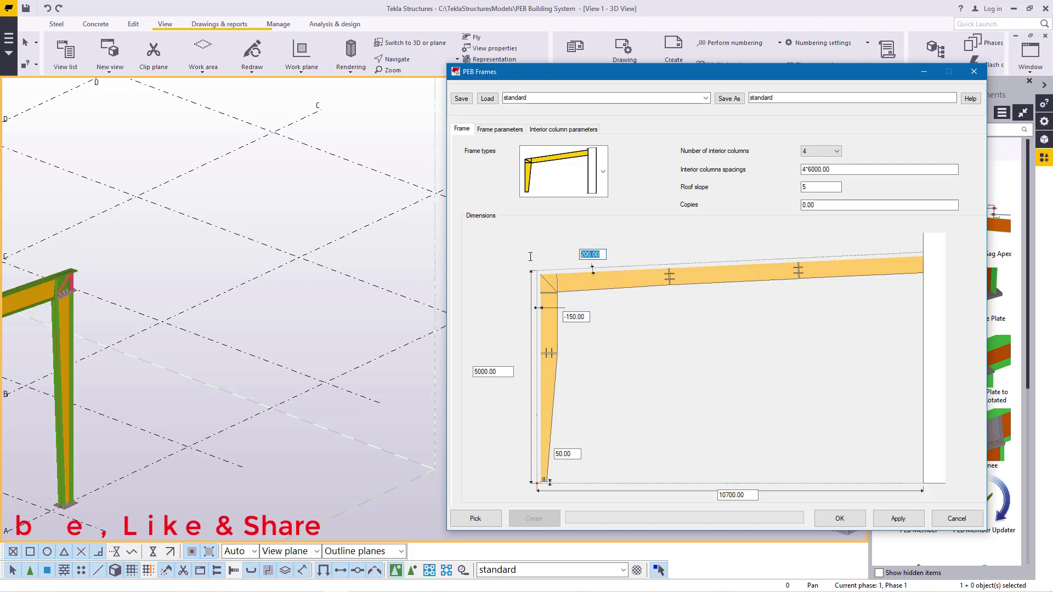
type("0")
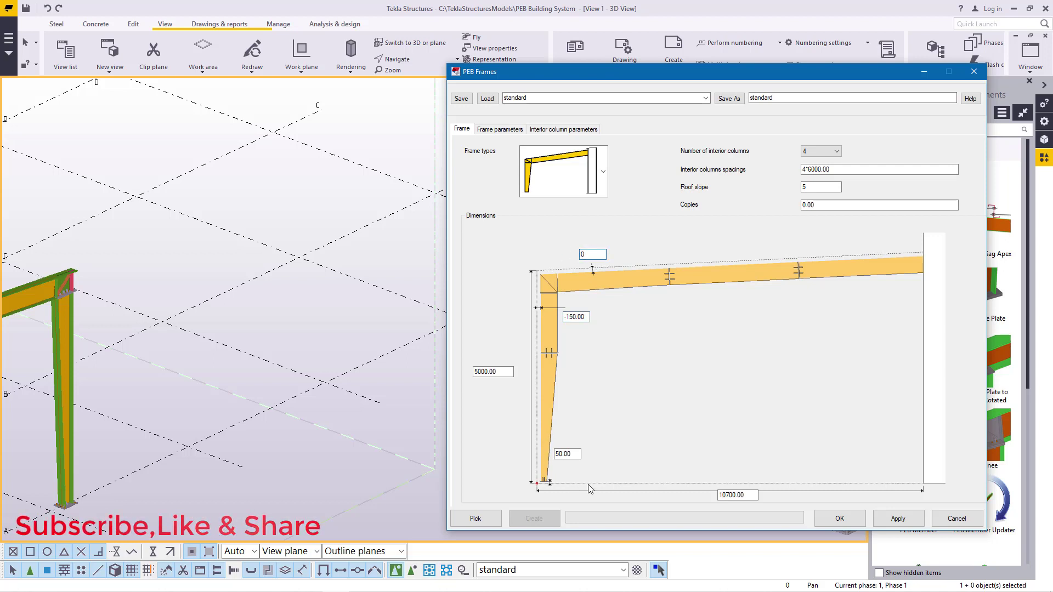
Set the number of interior columns to None, clear the interior column spacings, and apply the frame settings.
left_click(837, 151)
left_click(828, 161)
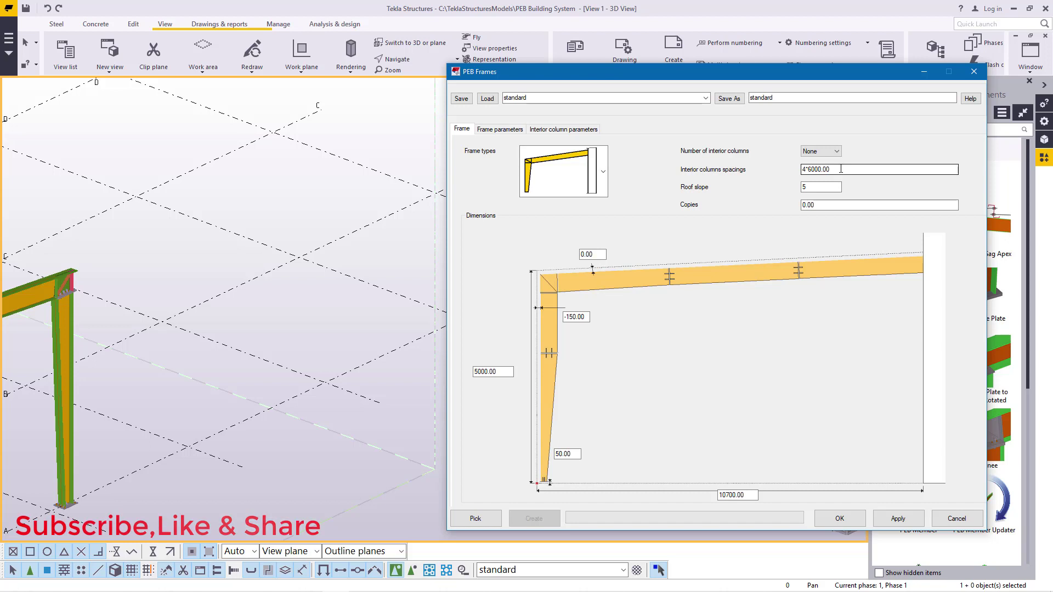
double_click(815, 172)
key("BackSpace")
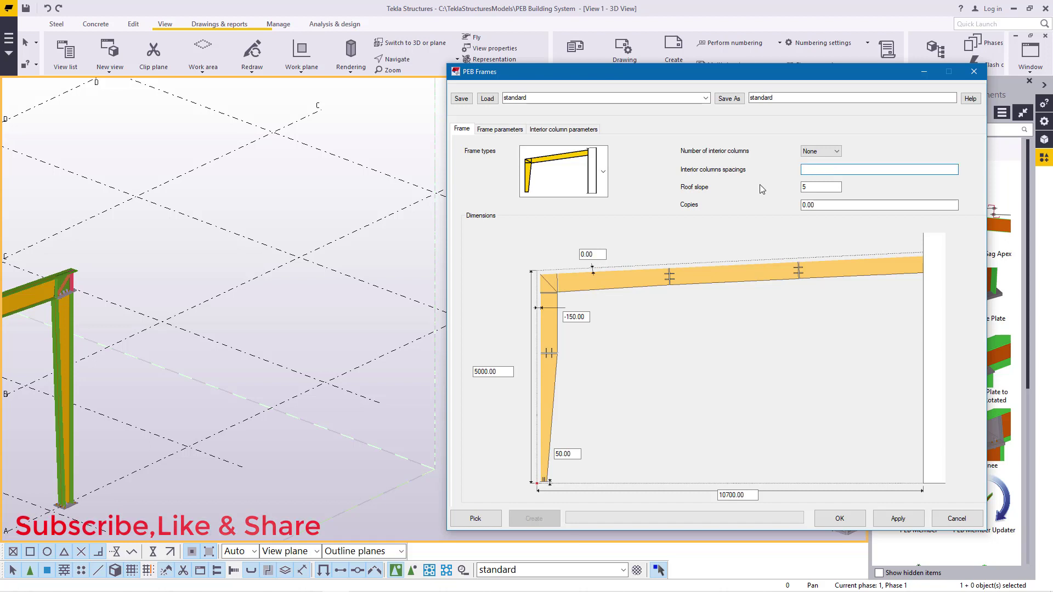
left_click(896, 519)
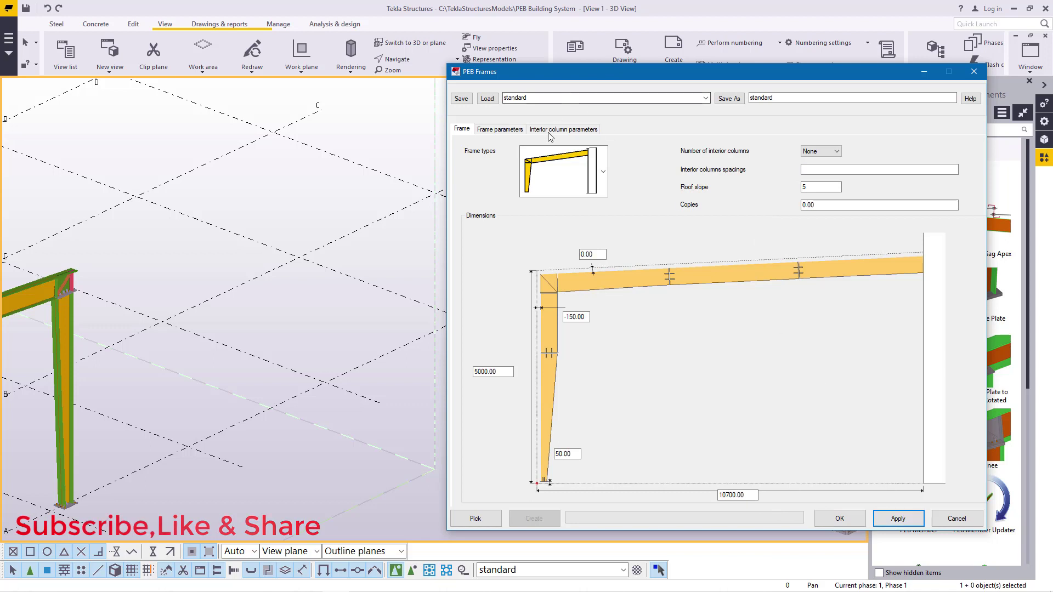
Set the number of splices for Column 1 of the lean-to frame to None.
left_click(505, 130)
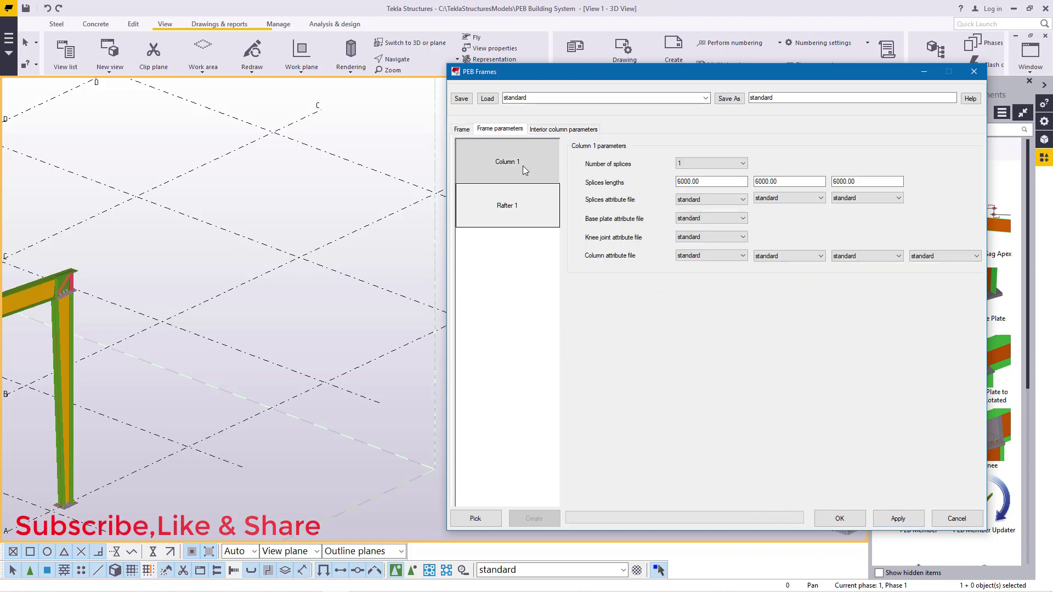
left_click(736, 163)
left_click(708, 172)
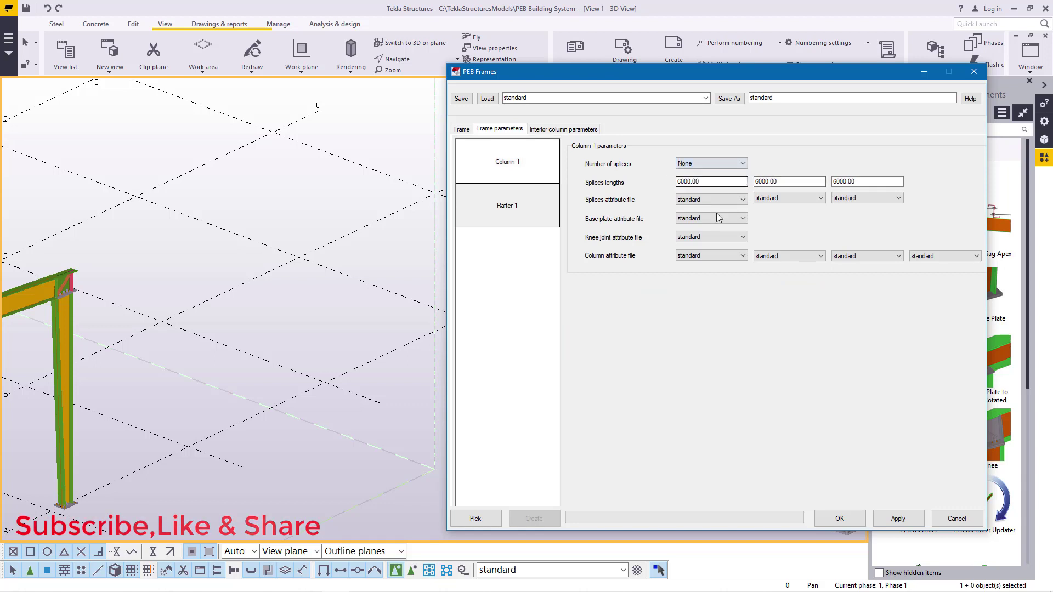
Open the Rafter 1 parameters of the lean-to frame.
left_click(492, 202)
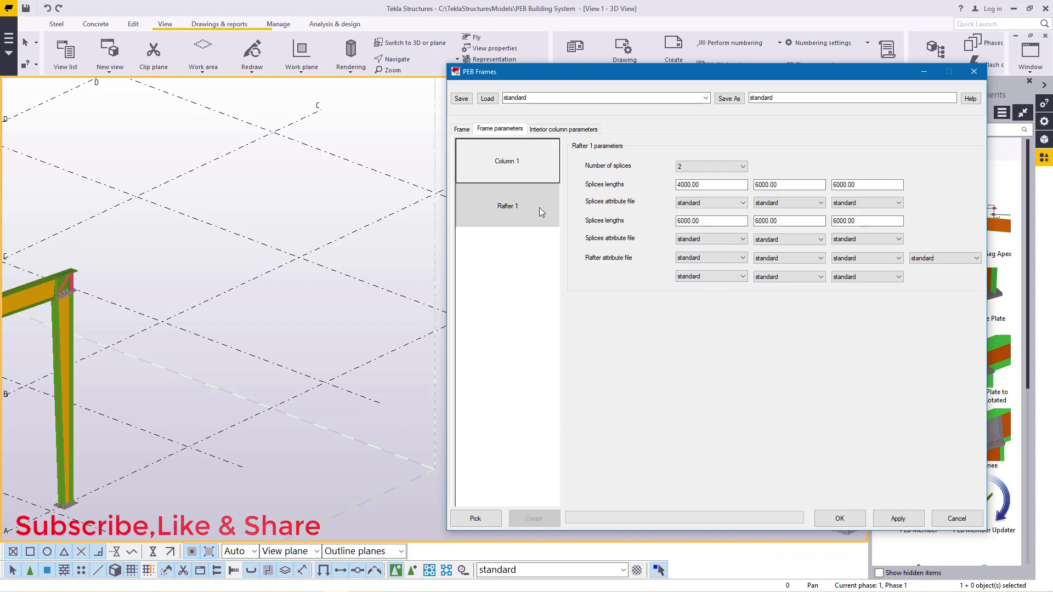
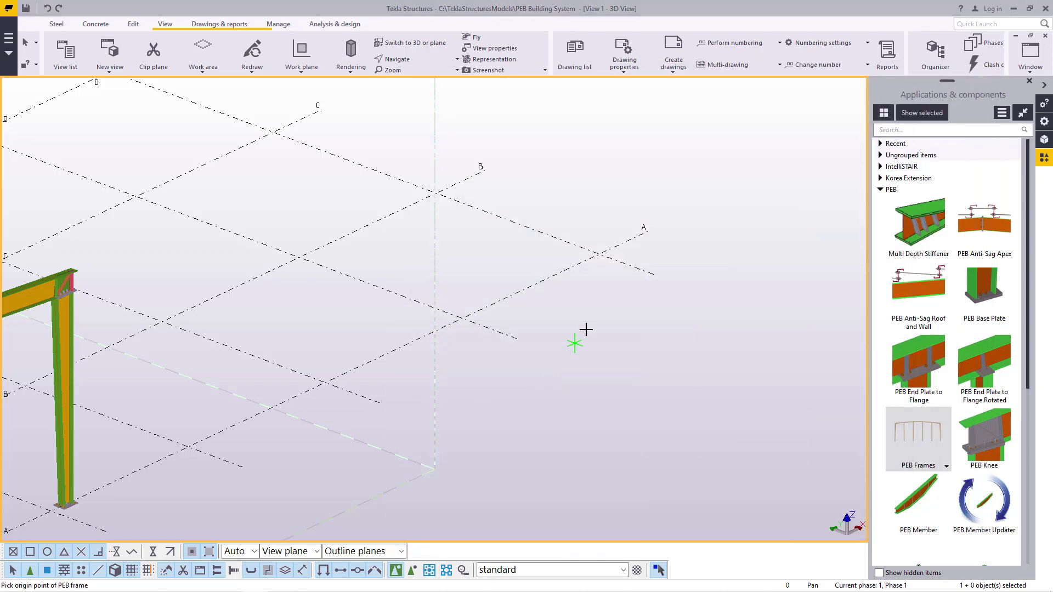
Pick the lean-to frame's origin on grid line A and its direction point at the end main column's base, and create the frame.
scroll(291, 402, "up", 5)
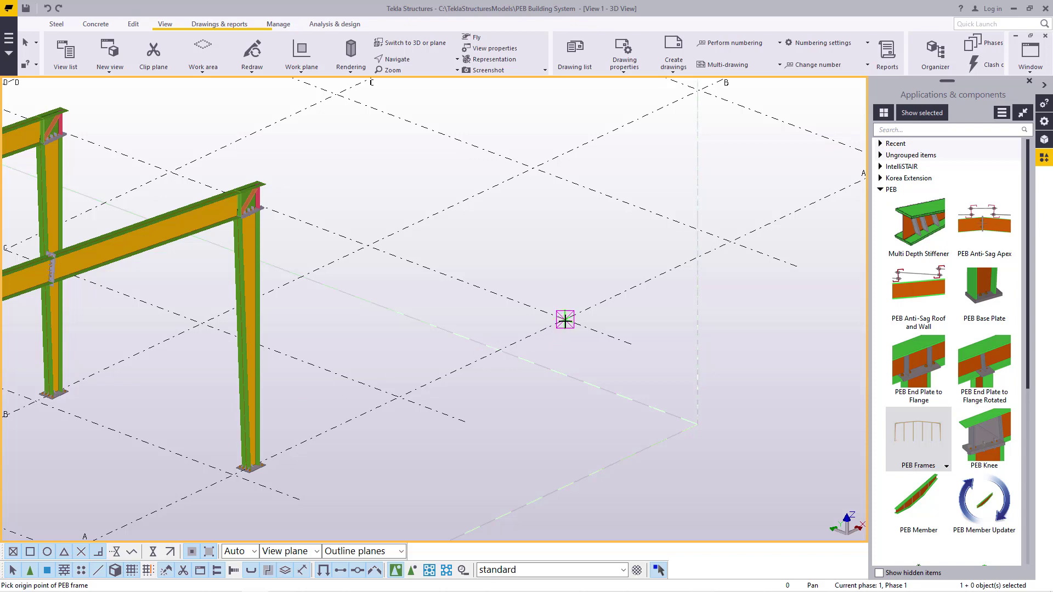
scroll(244, 464, "up", 8)
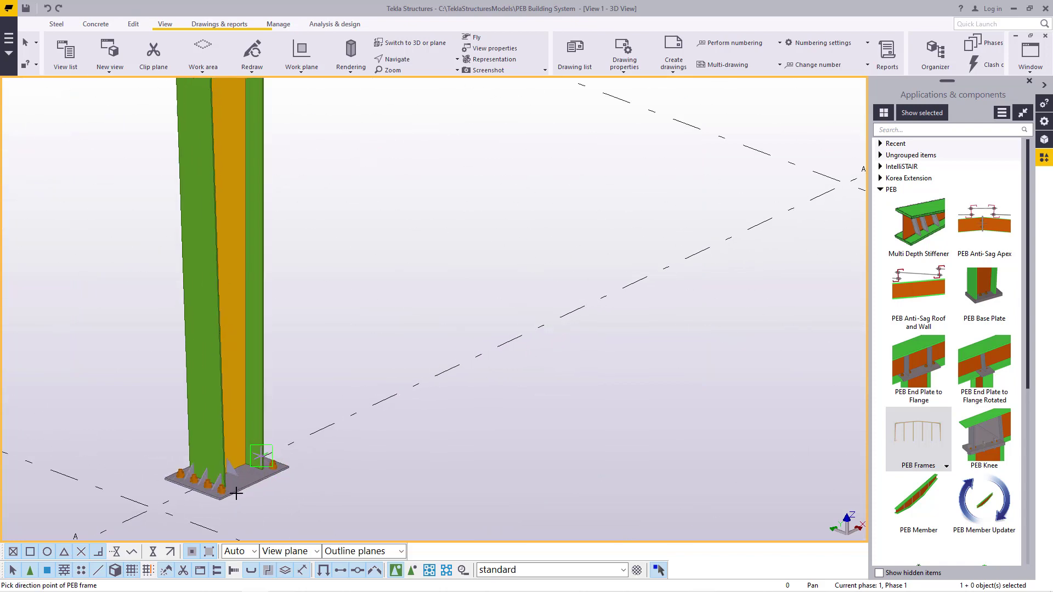
scroll(228, 441, "up", 2)
left_click(183, 445)
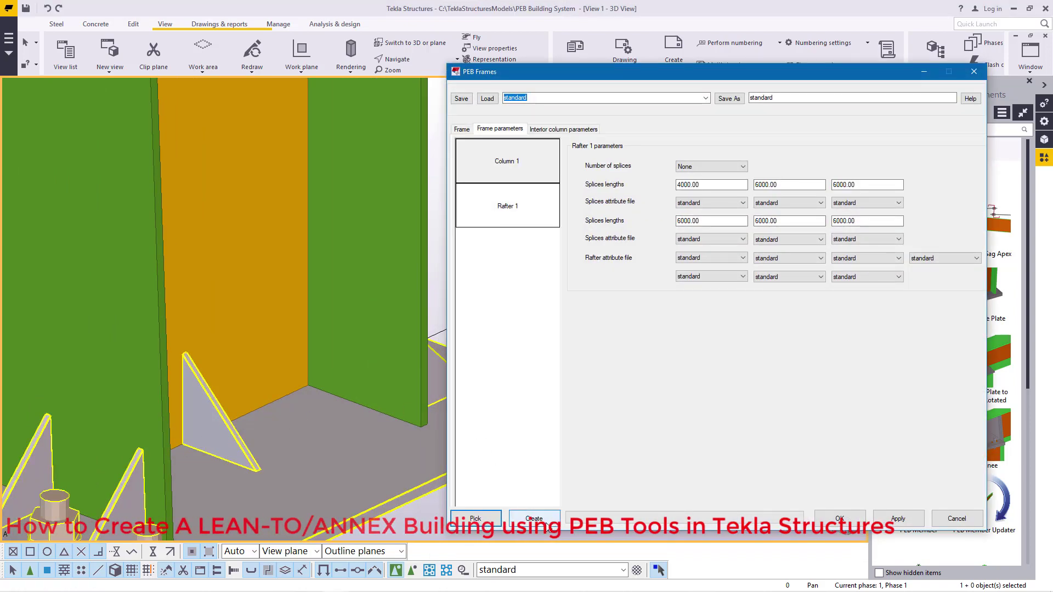
left_click(546, 513)
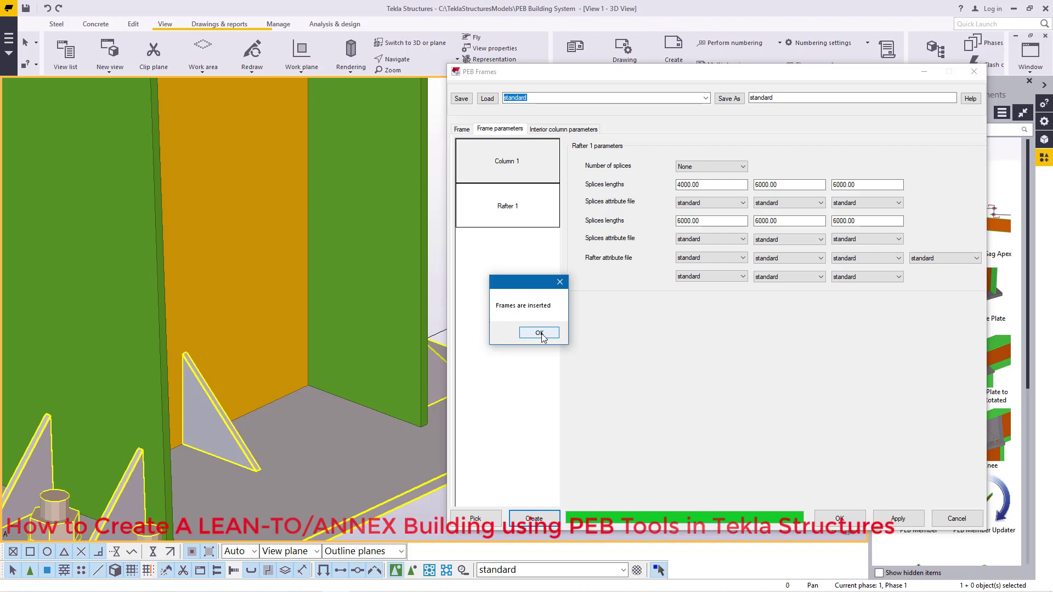
left_click(539, 333)
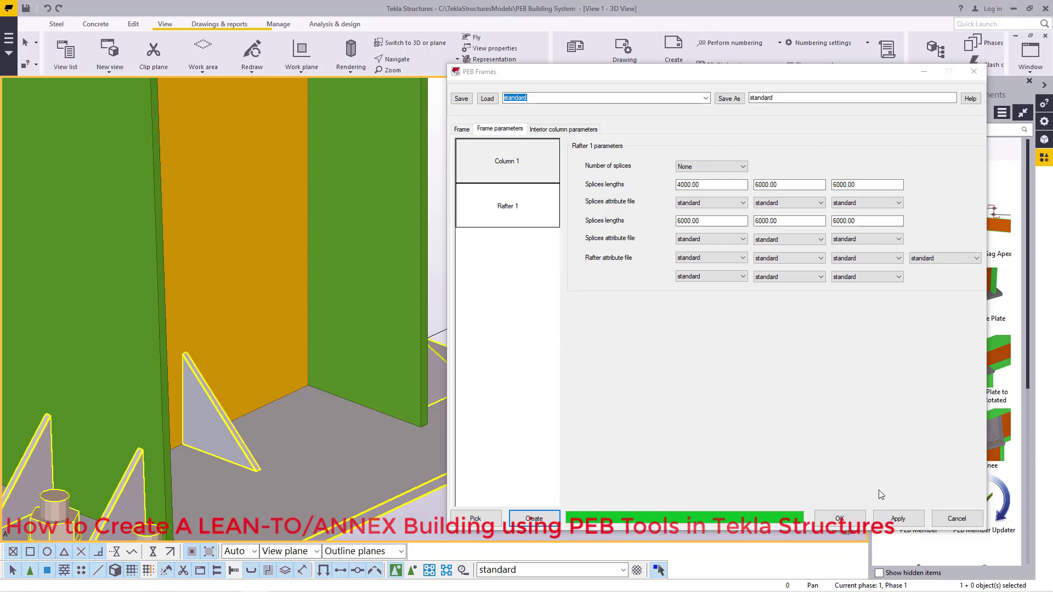
left_click(840, 519)
Examine the inserted lean-to frame from the side, including where its rafter meets the main column.
scroll(508, 409, "down", 6)
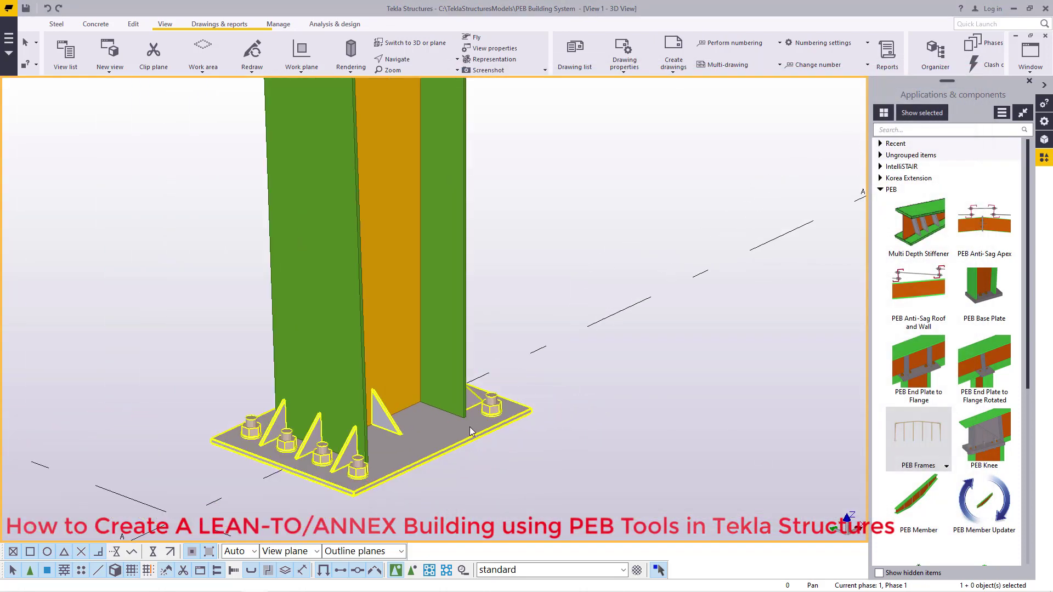
scroll(397, 423, "down", 7)
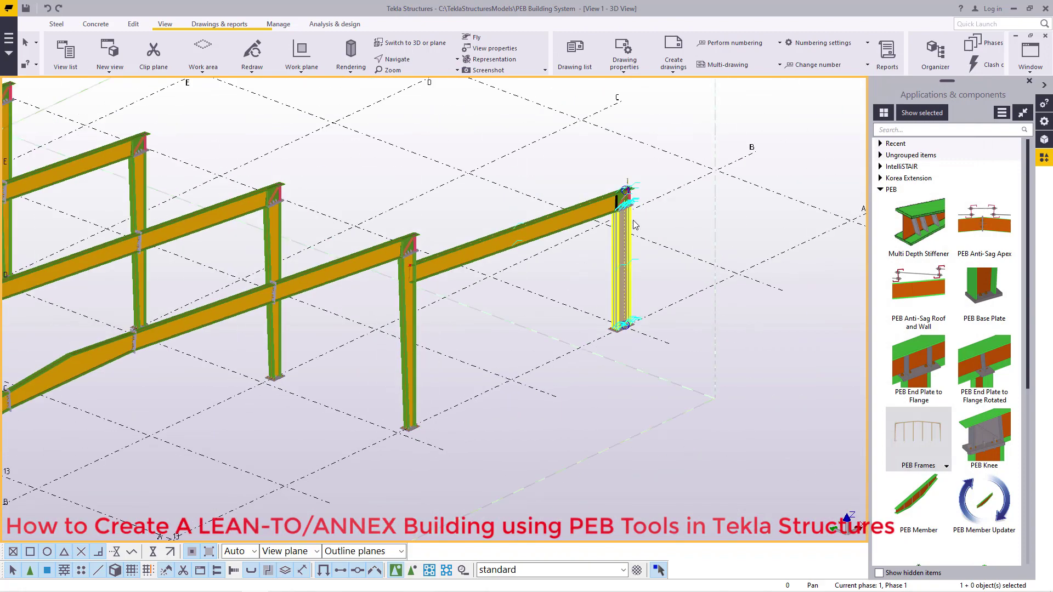
scroll(637, 213, "up", 3)
left_click(407, 60)
left_click(427, 77)
left_click_drag(605, 205, 516, 198)
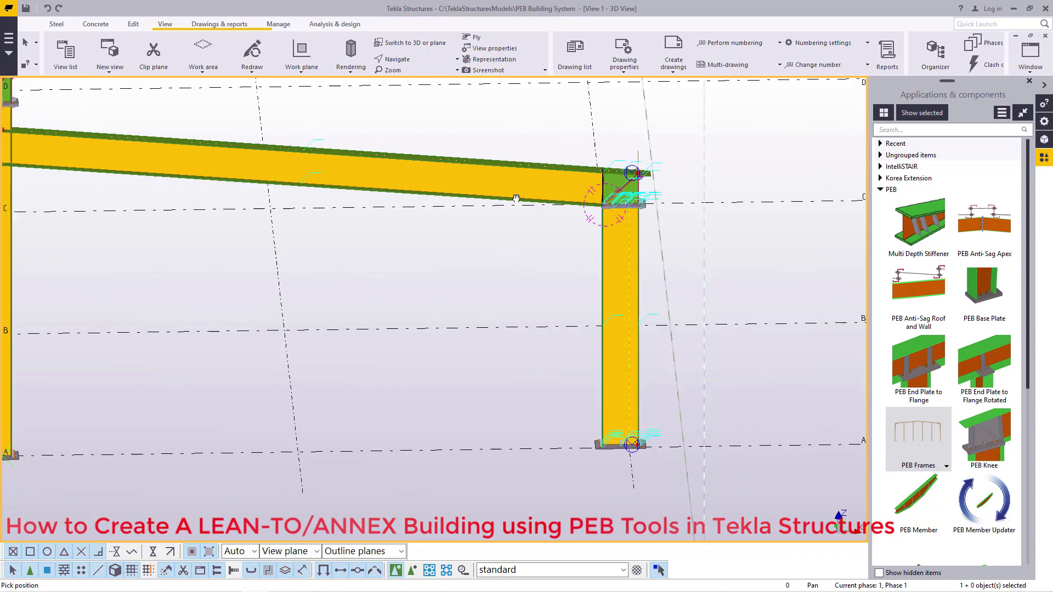
scroll(621, 327, "down", 5)
left_click_drag(600, 297, 489, 265)
scroll(371, 222, "up", 6)
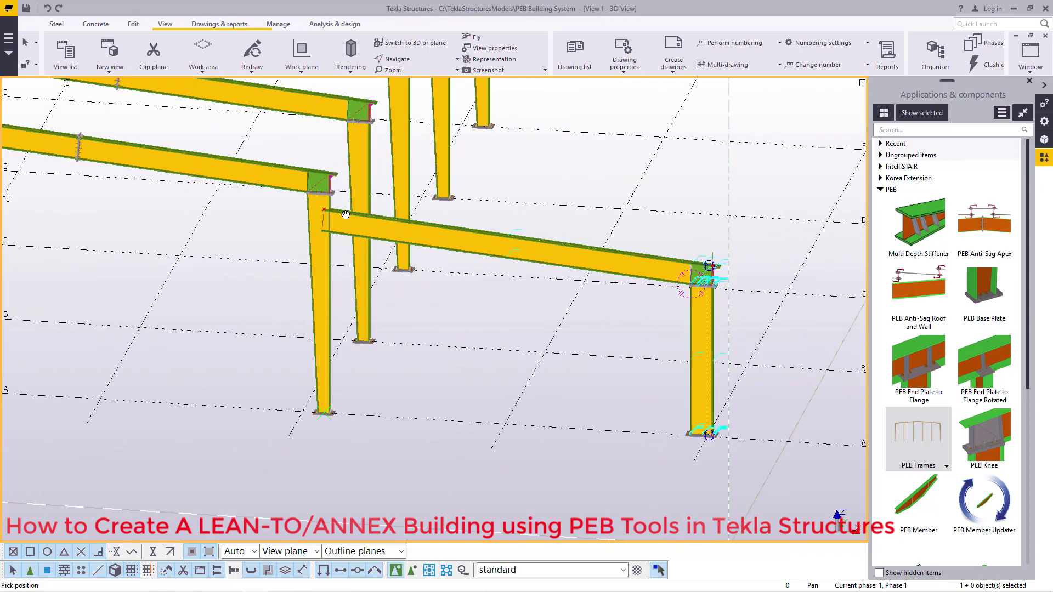
right_click(677, 157)
left_click(715, 164)
Set depth 1 of the lean-to rafter to 300 and modify the member.
left_click(585, 272)
double_click(526, 267)
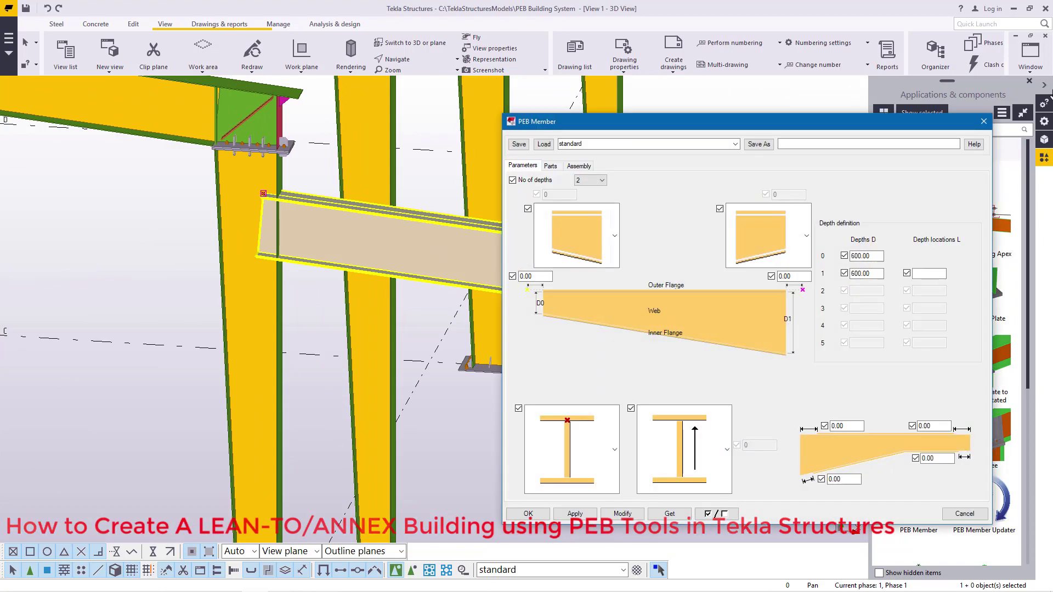
left_click(1030, 83)
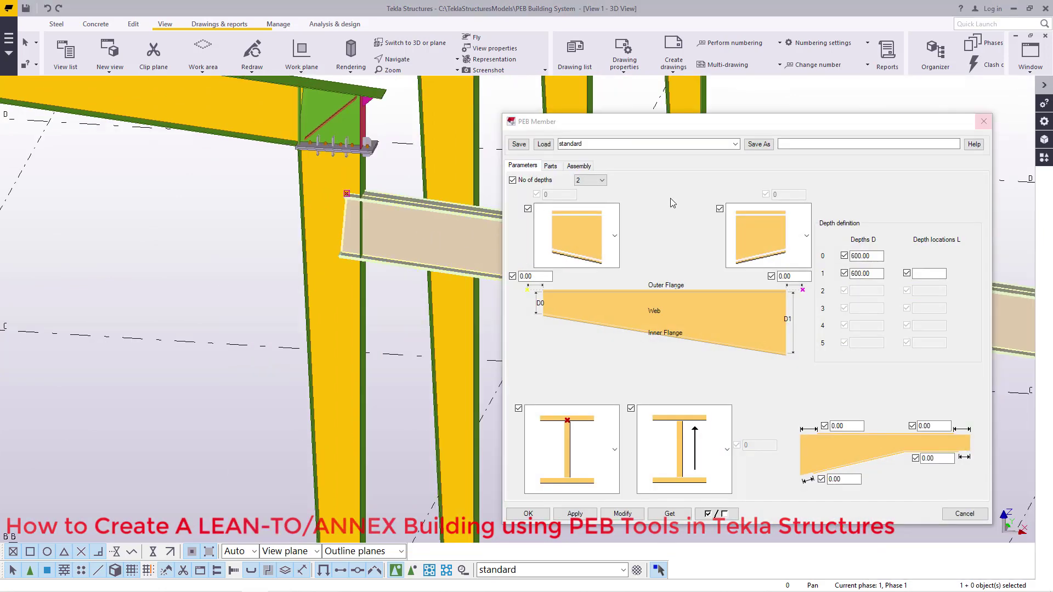
scroll(275, 256, "down", 6)
scroll(408, 255, "up", 3)
middle_click_drag(407, 254, 395, 254, "ctrl")
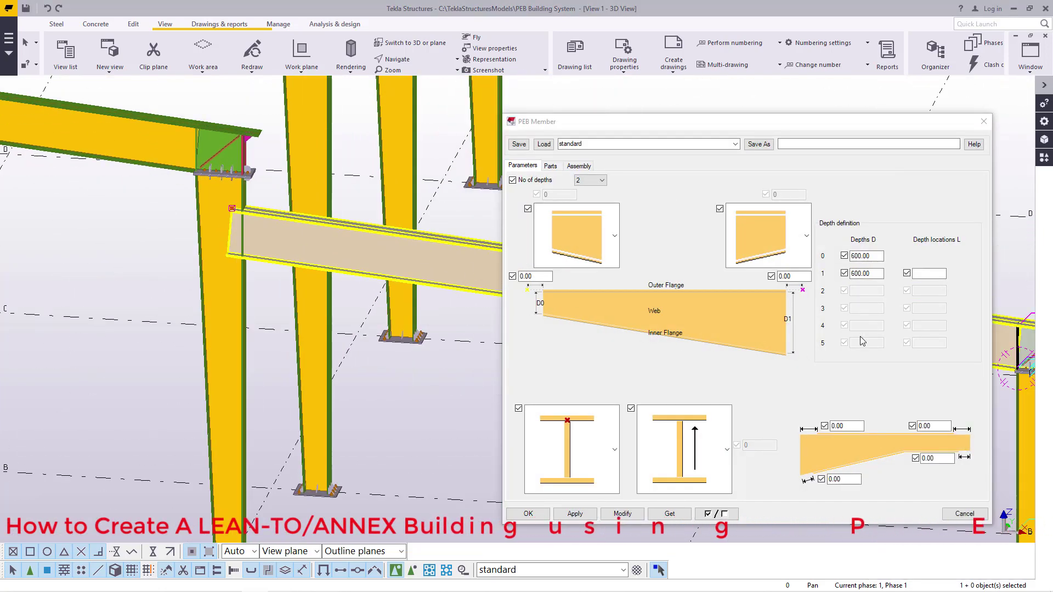
left_click_drag(880, 274, 840, 272)
type("300")
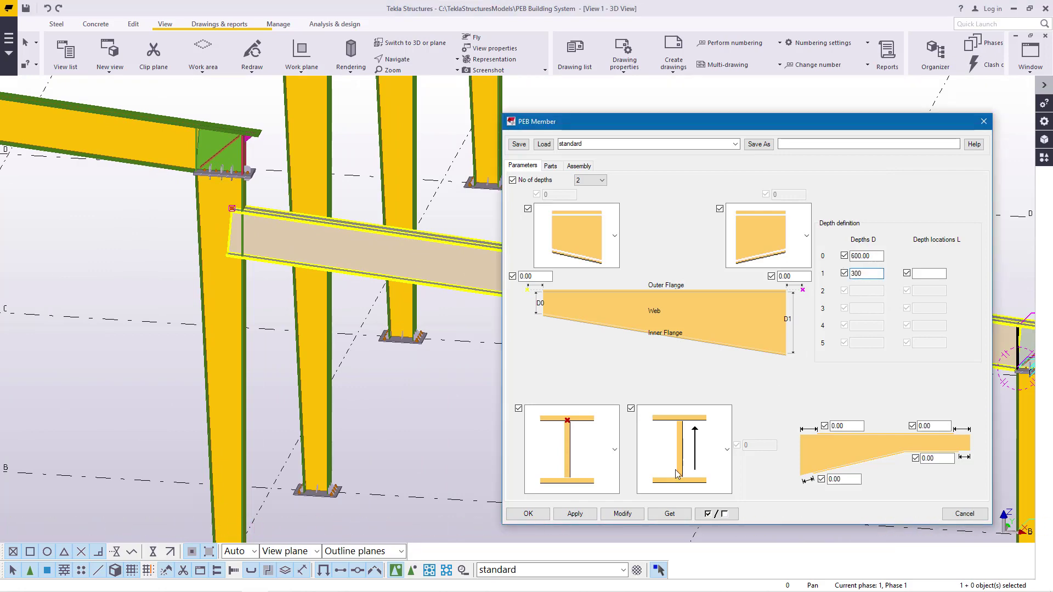
left_click(626, 516)
Set depth 0 of the lean-to column to 300, modify the member and close its settings.
scroll(140, 195, "down", 6)
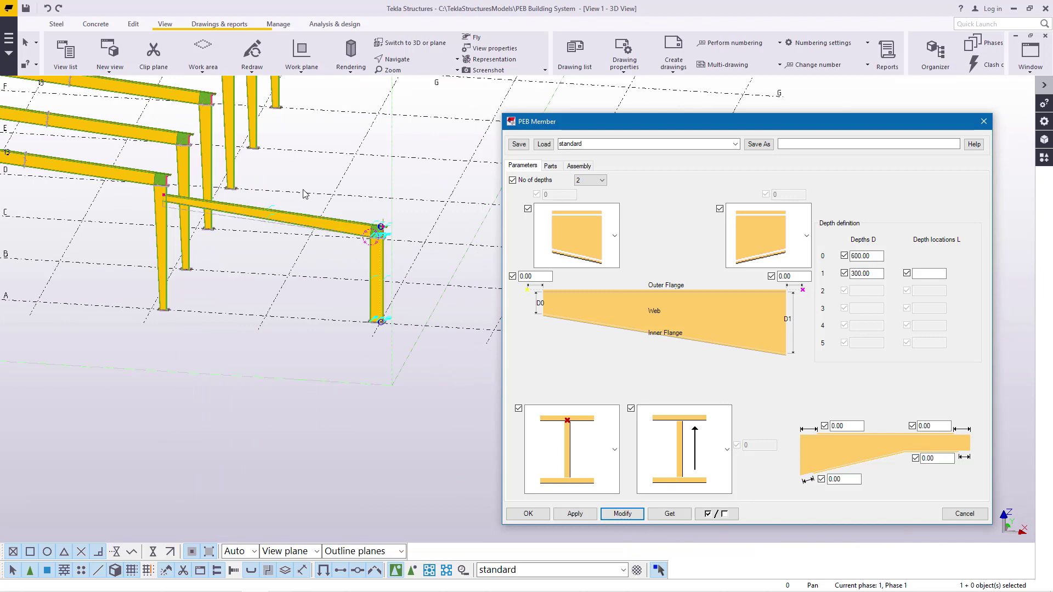
scroll(329, 211, "up", 5)
scroll(422, 272, "down", 3)
scroll(433, 280, "up", 4)
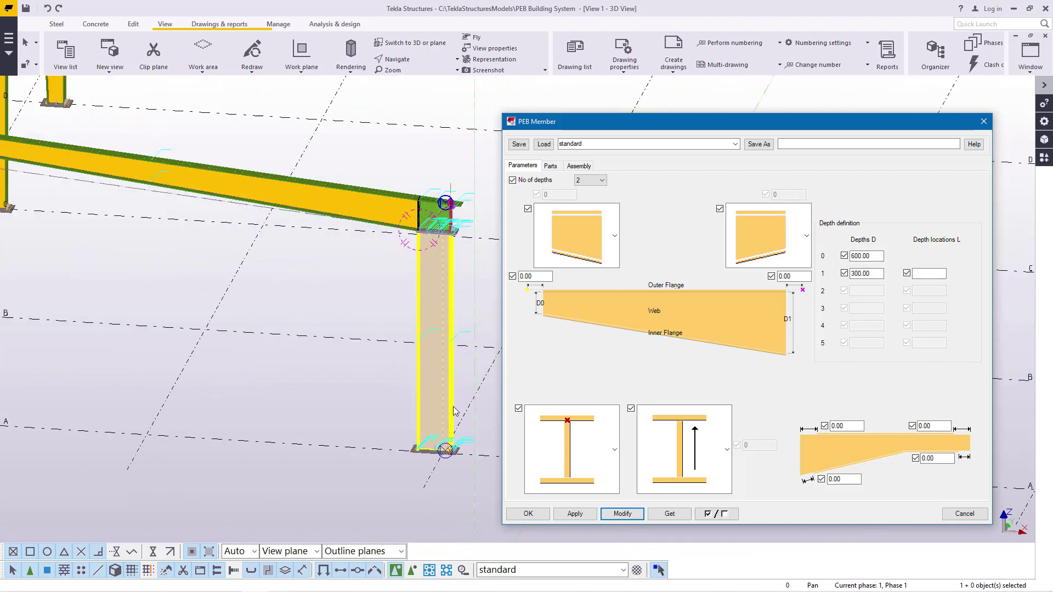
double_click(434, 284)
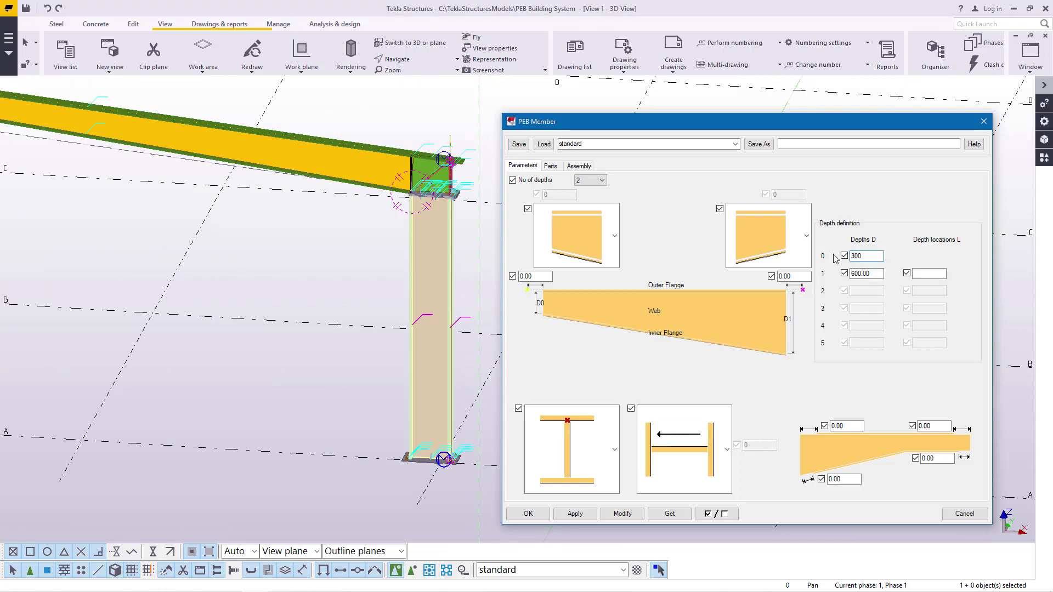
left_click(624, 514)
scroll(439, 455, "up", 5)
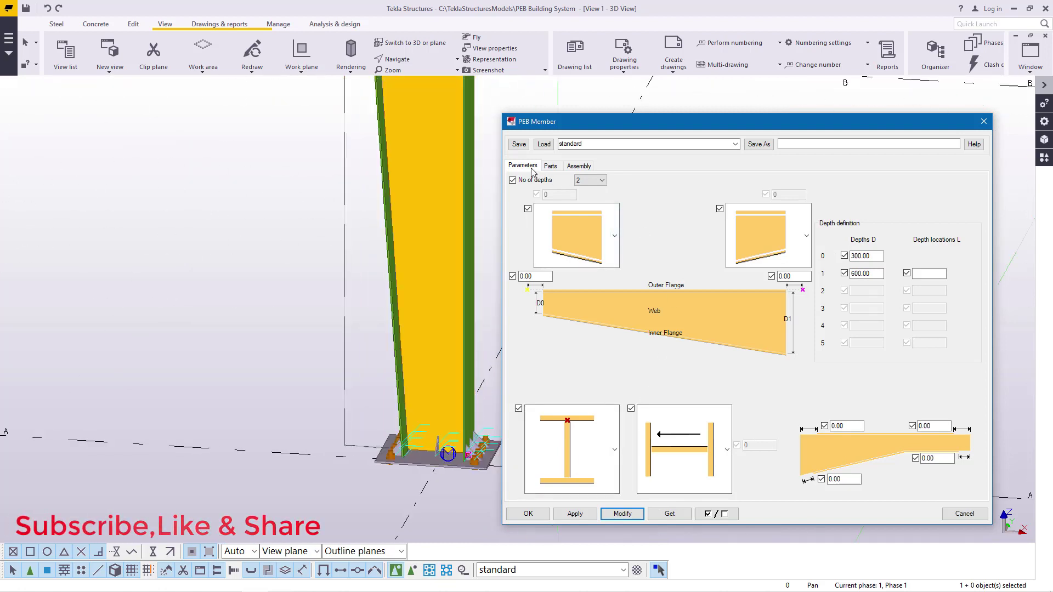
left_click(535, 517)
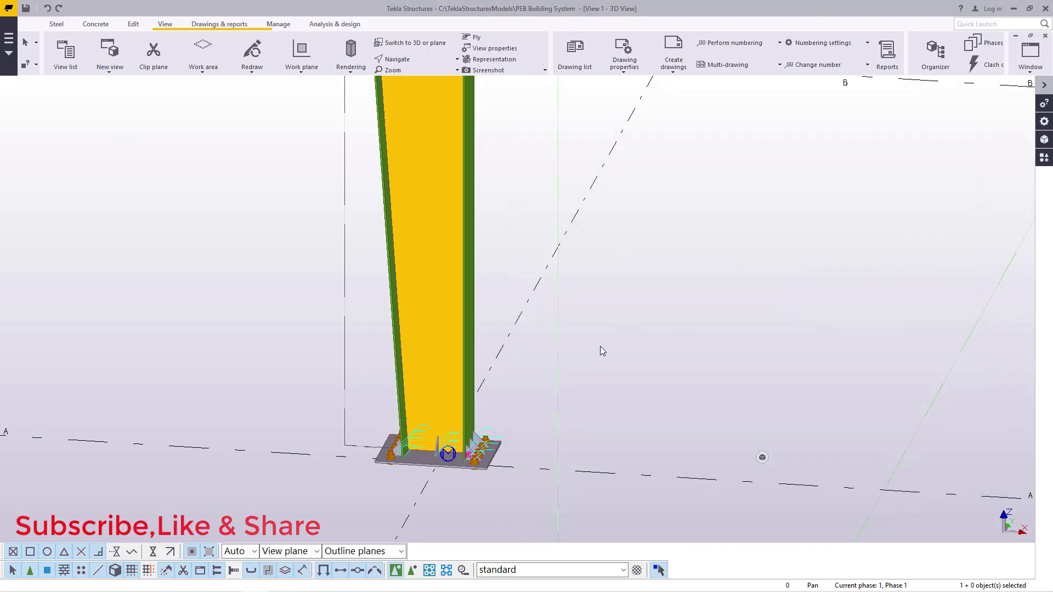
Change the web and outer flange stiffeners of the lean-to column's base plate to the shape with two cut corners.
double_click(436, 458)
left_click(623, 118)
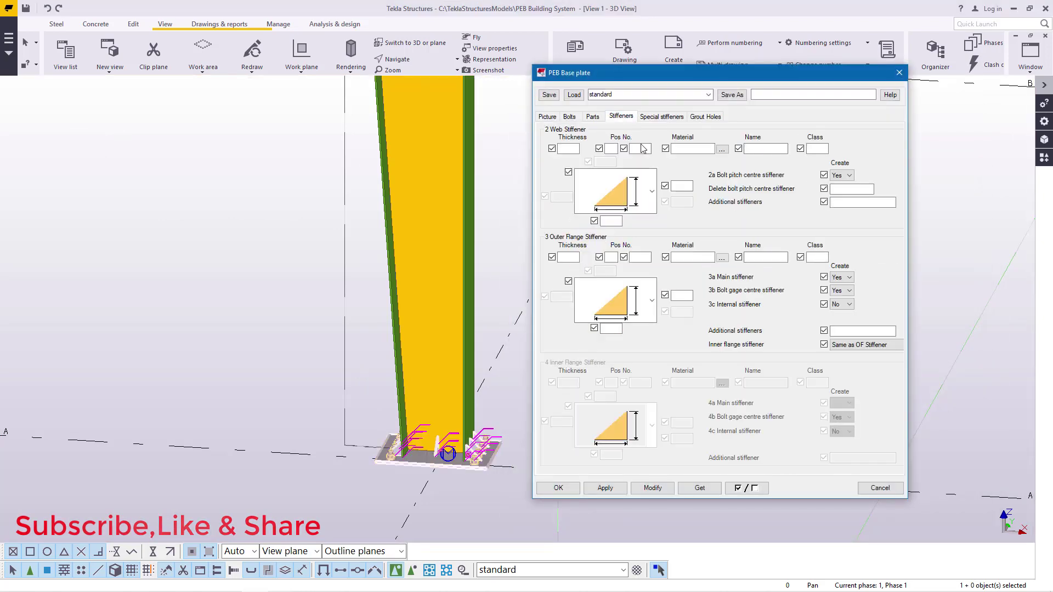
left_click(653, 191)
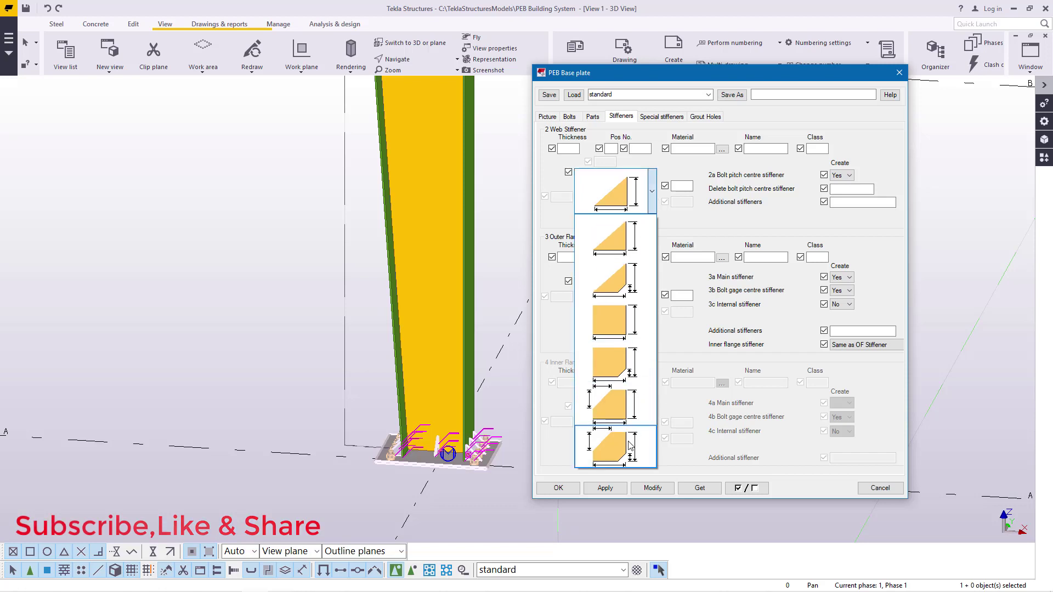
left_click(631, 451)
left_click(652, 300)
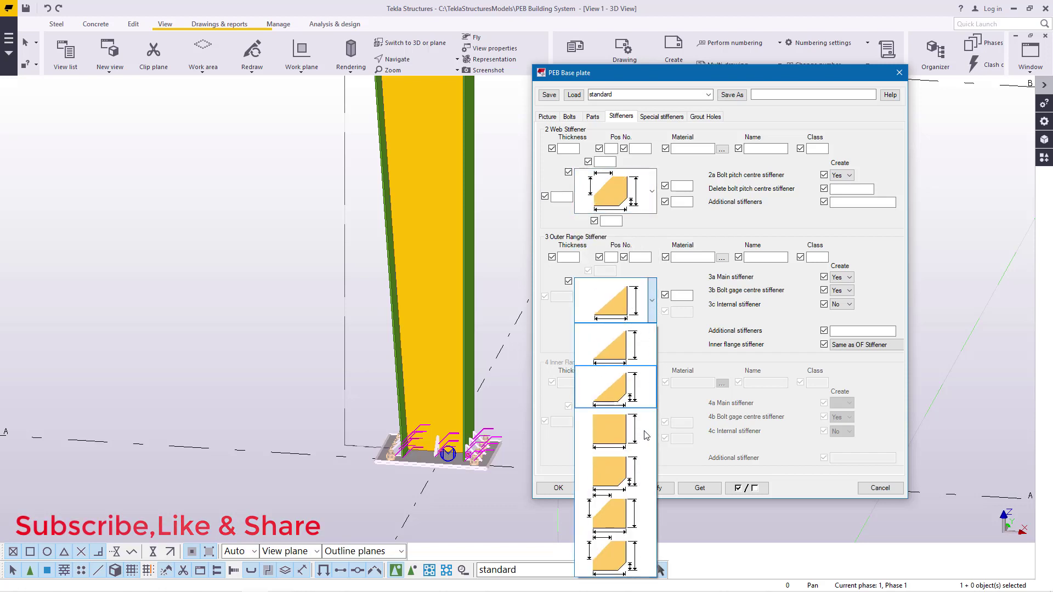
left_click(631, 546)
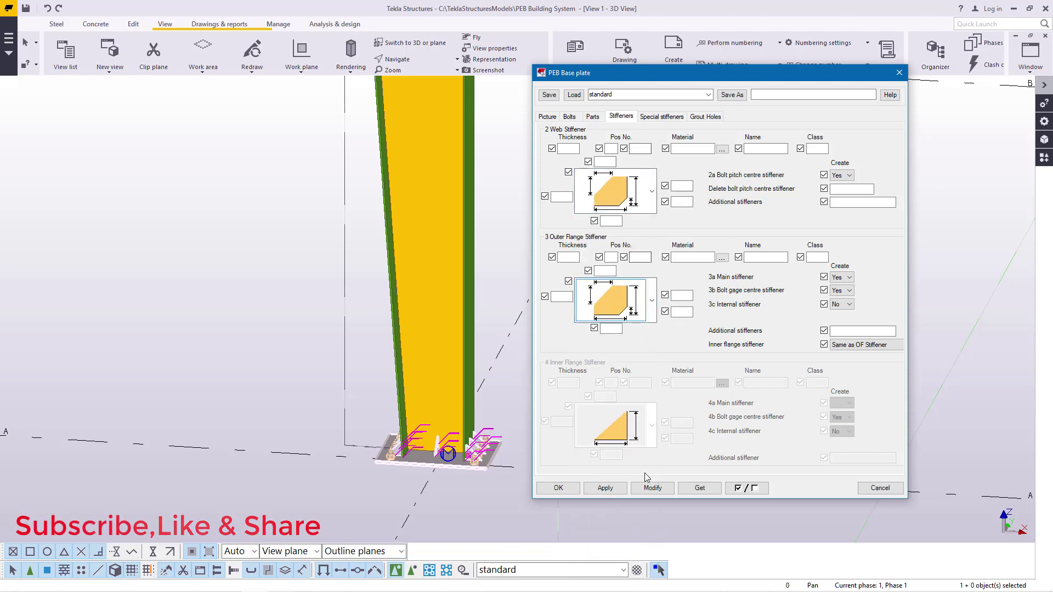
left_click(653, 488)
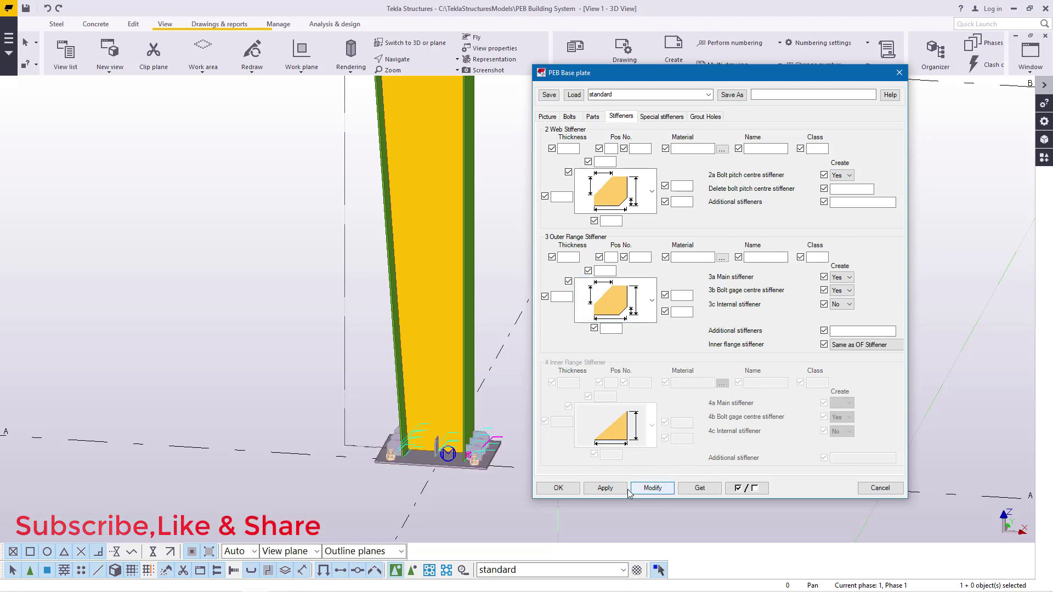
left_click(558, 488)
Inspect the stiffeners and bolts on the lean-to column's base plate from another angle.
scroll(457, 468, "up", 2)
scroll(458, 459, "up", 3)
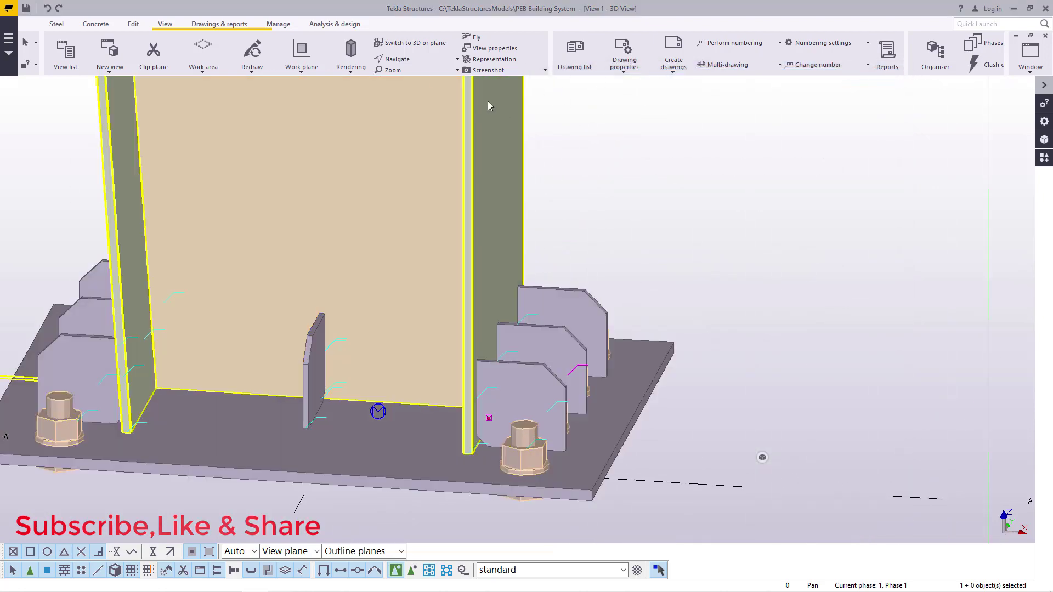
left_click(407, 58)
left_click(409, 79)
left_click_drag(572, 365, 483, 389)
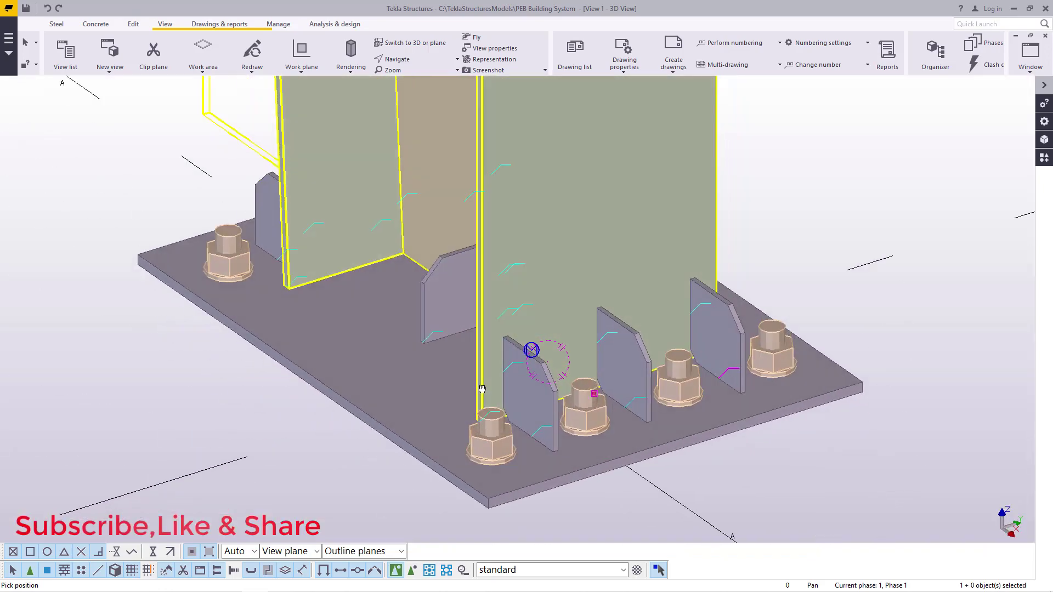
scroll(482, 389, "down", 5)
right_click(696, 188)
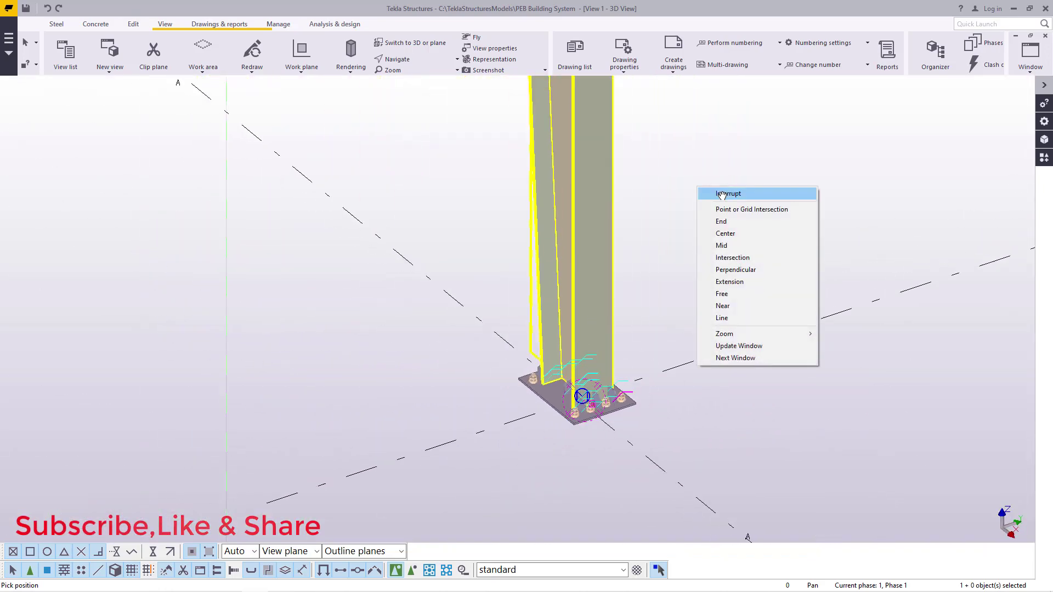
left_click(722, 194)
Fit the work area to the entire model.
right_click(695, 151)
left_click(648, 203)
right_click(690, 158)
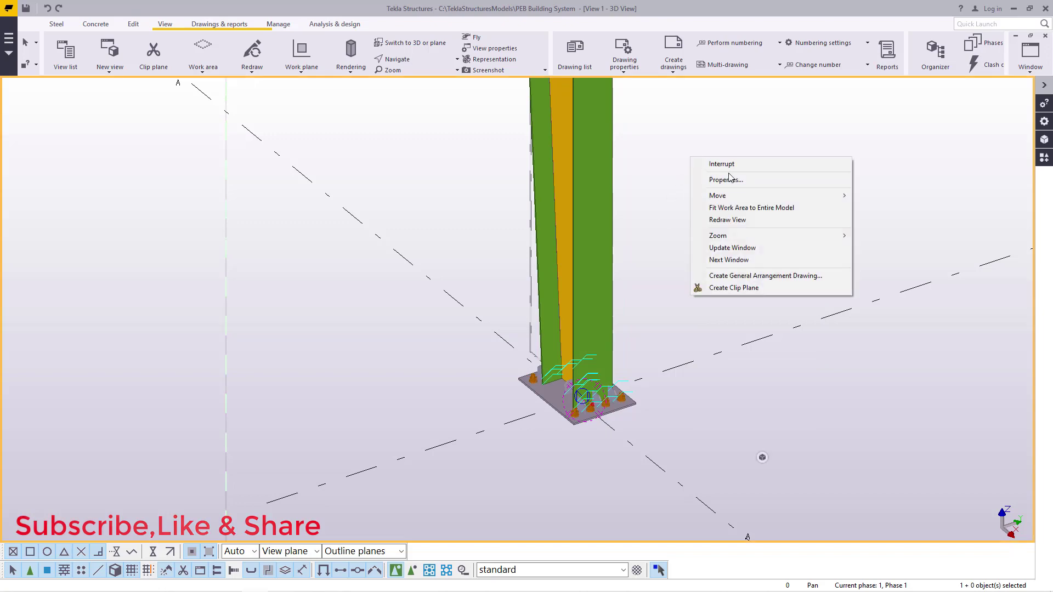
left_click(730, 208)
Set the lean-to rafter's end offset at the main column to 150 and modify the member.
scroll(536, 157, "up", 10)
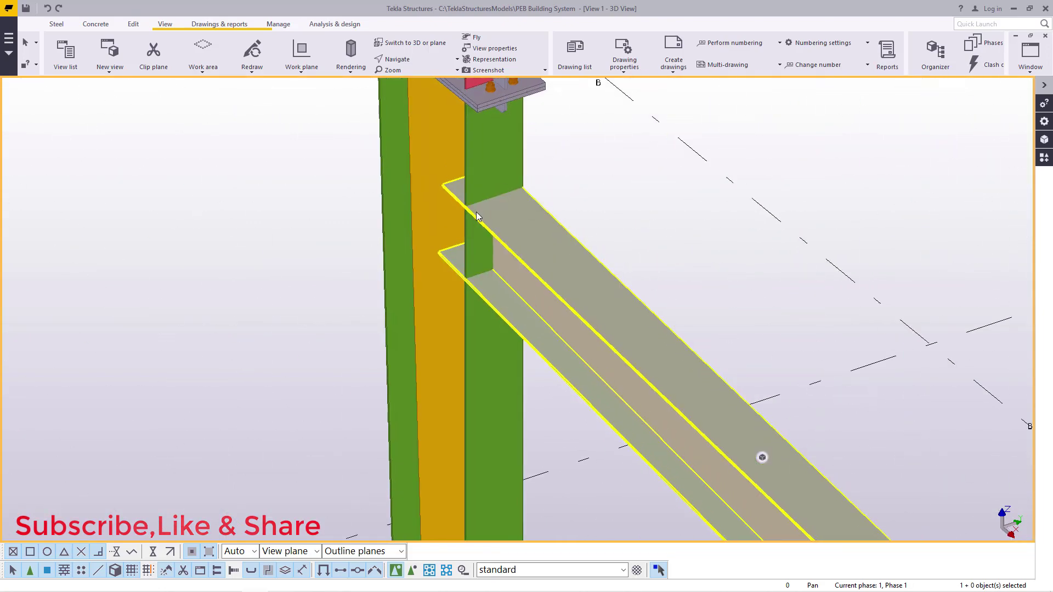
scroll(477, 212, "up", 2)
left_click(410, 57)
left_click(415, 73)
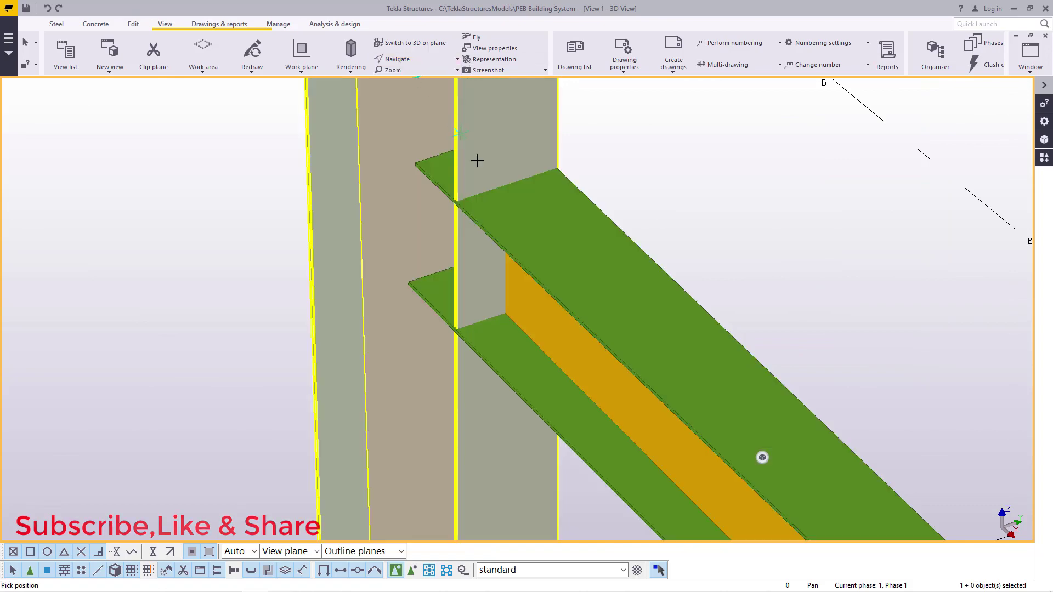
middle_click_drag(510, 204, 587, 195, "ctrl")
right_click(580, 143)
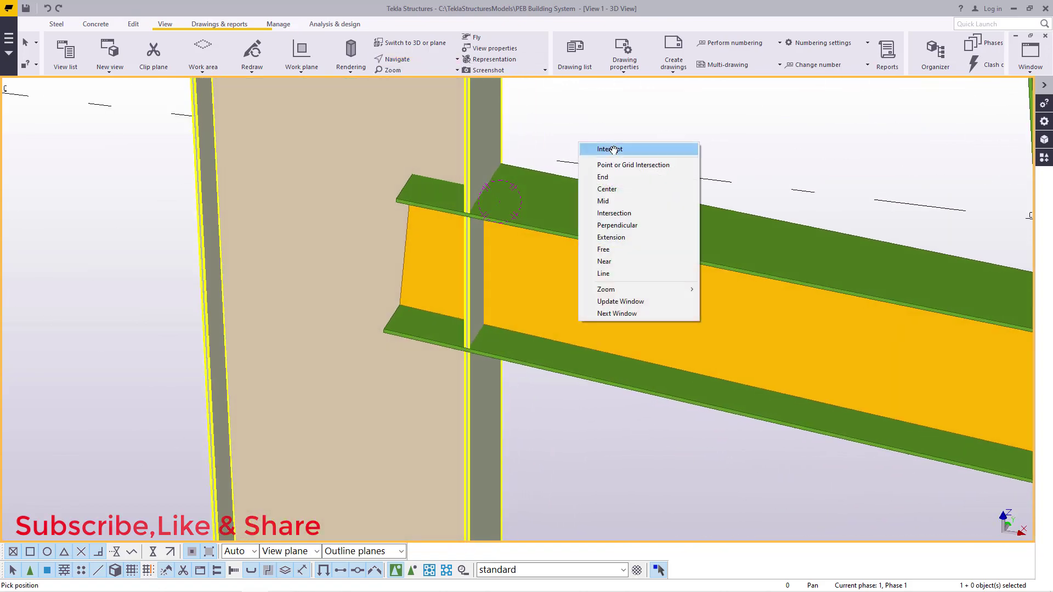
left_click(613, 149)
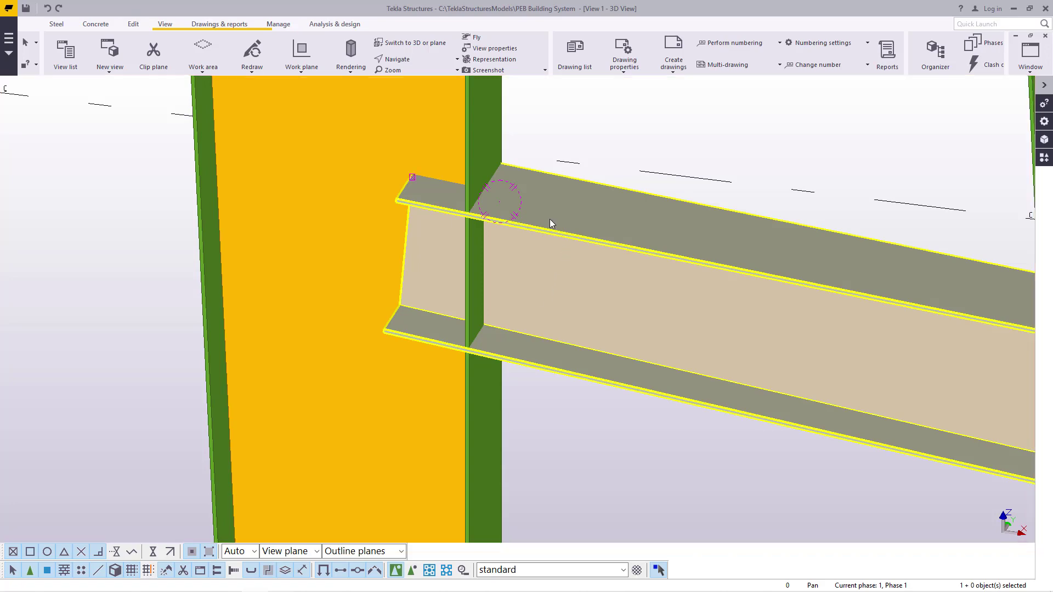
double_click(550, 218)
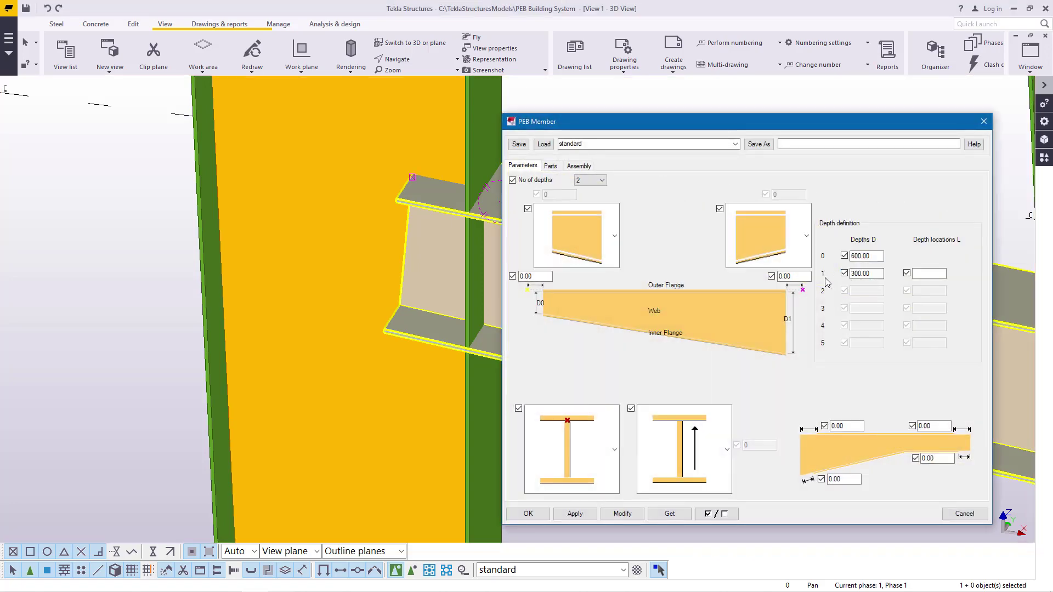
left_click_drag(801, 277, 775, 277)
left_click(636, 516)
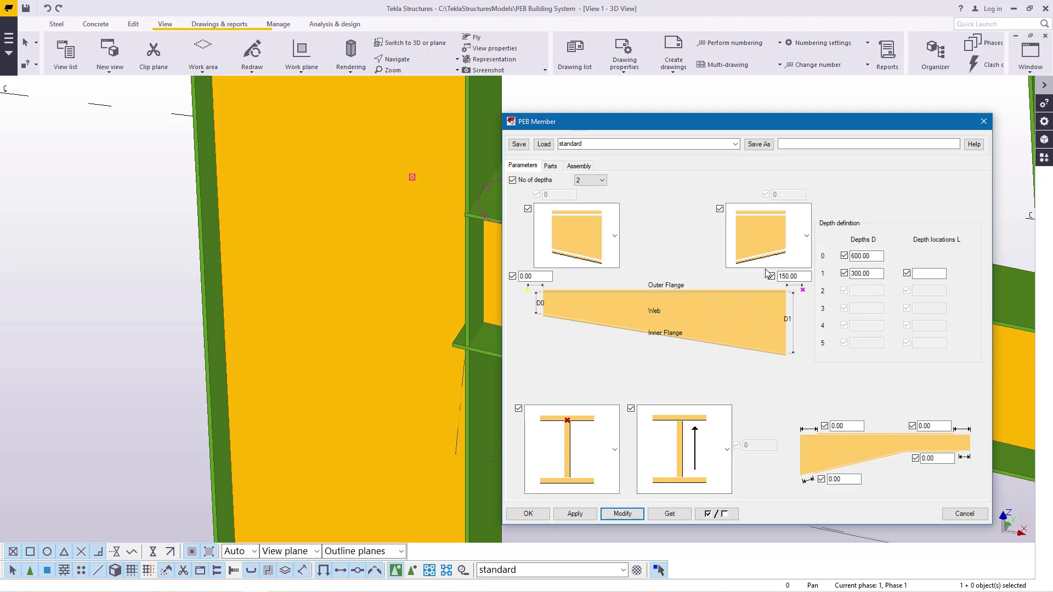
Change the lean-to rafter's end cut at the main column to the type with an angle measured from vertical and modify the member.
left_click(807, 236)
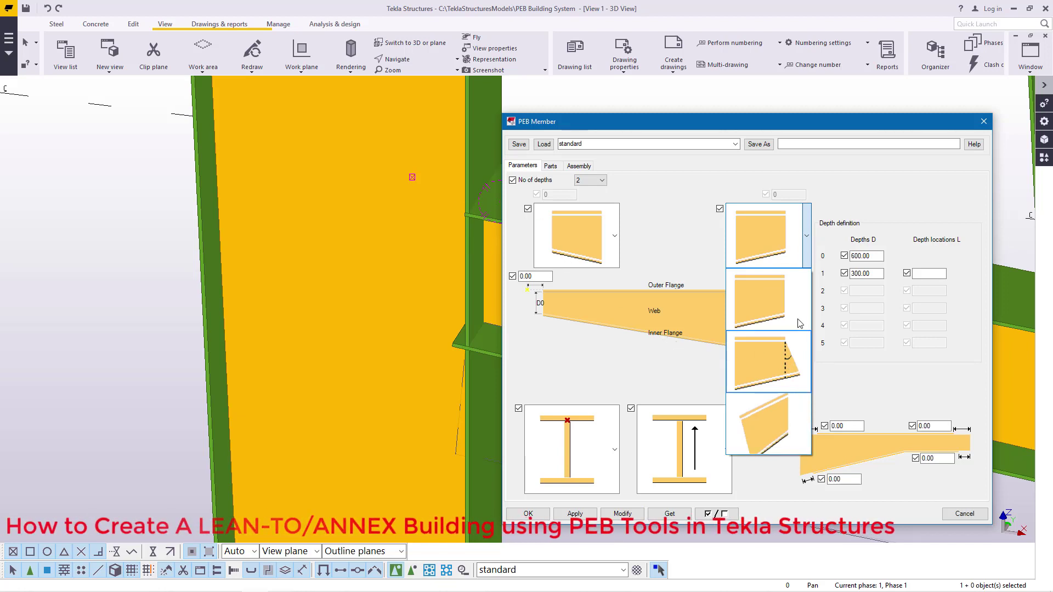
left_click(788, 362)
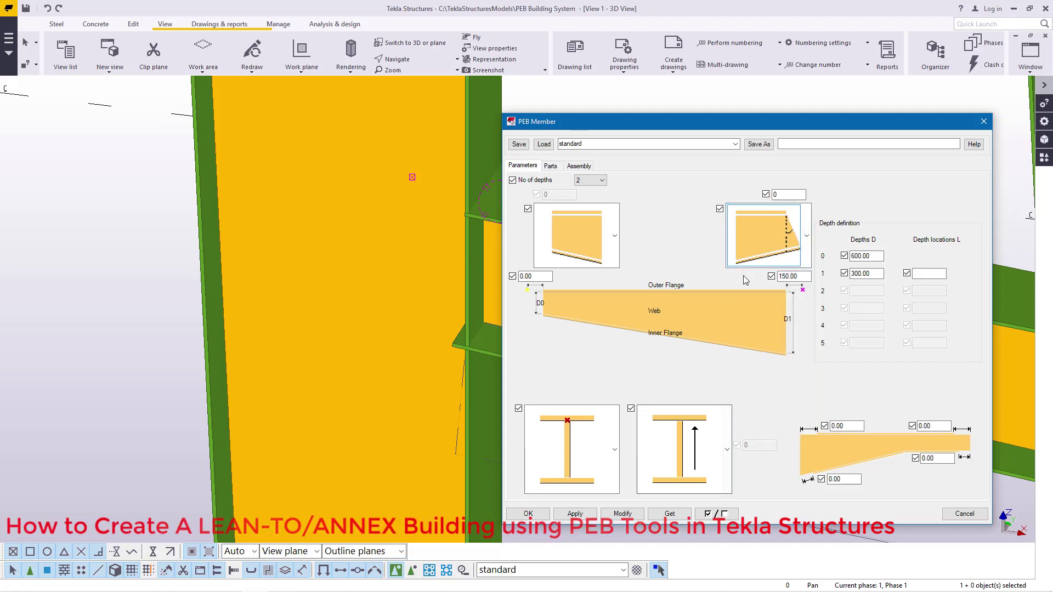
left_click(625, 516)
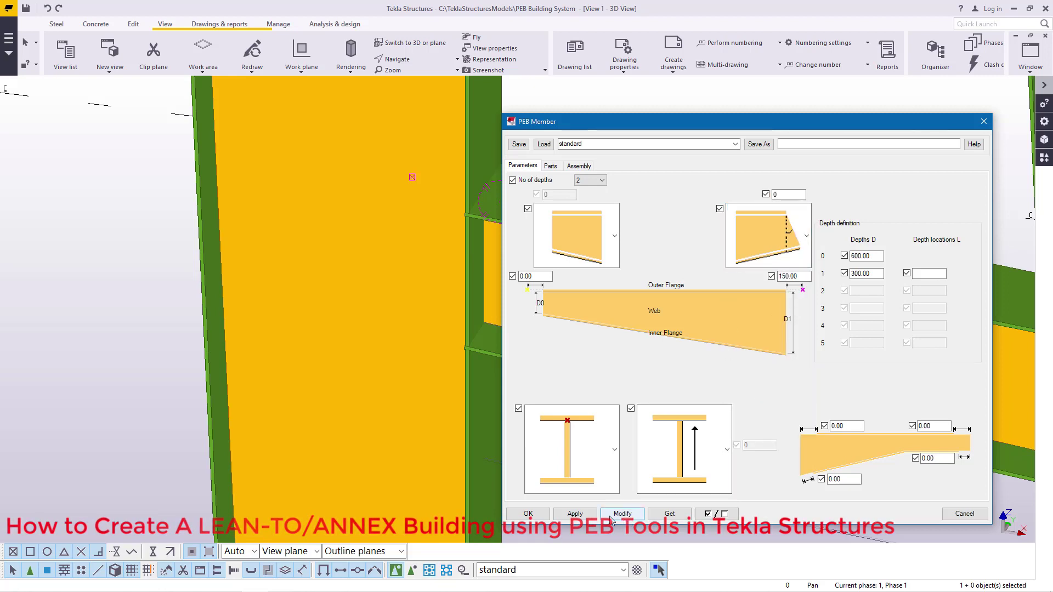
left_click(528, 514)
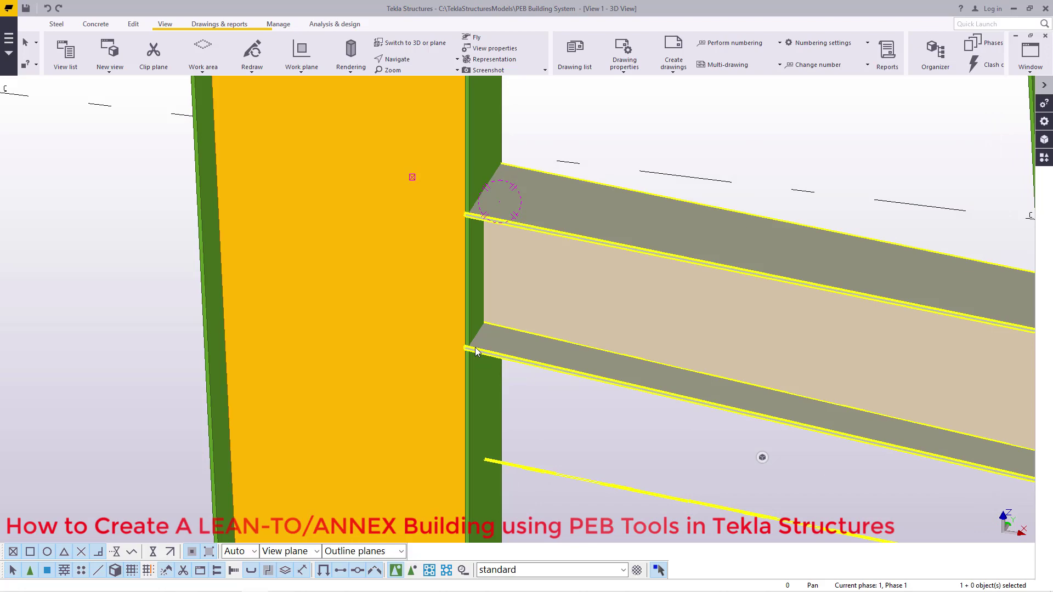
scroll(476, 352, "down", 5)
right_click(544, 169)
left_click(580, 230)
scroll(392, 246, "down", 10)
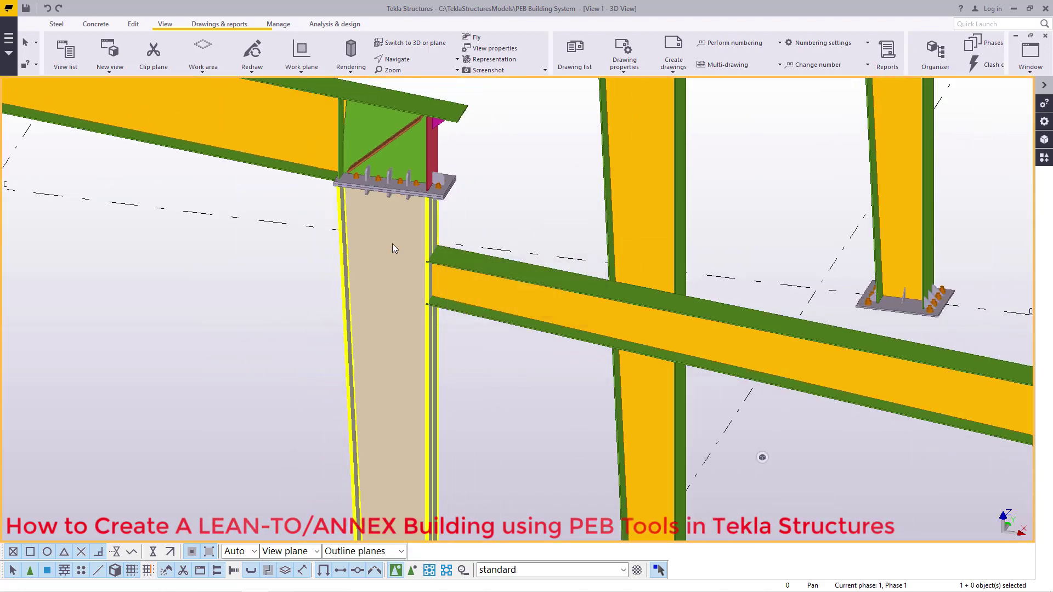
Set the end plate width of the lean-to's knee connection to 300 and modify the connection.
scroll(757, 307, "up", 10)
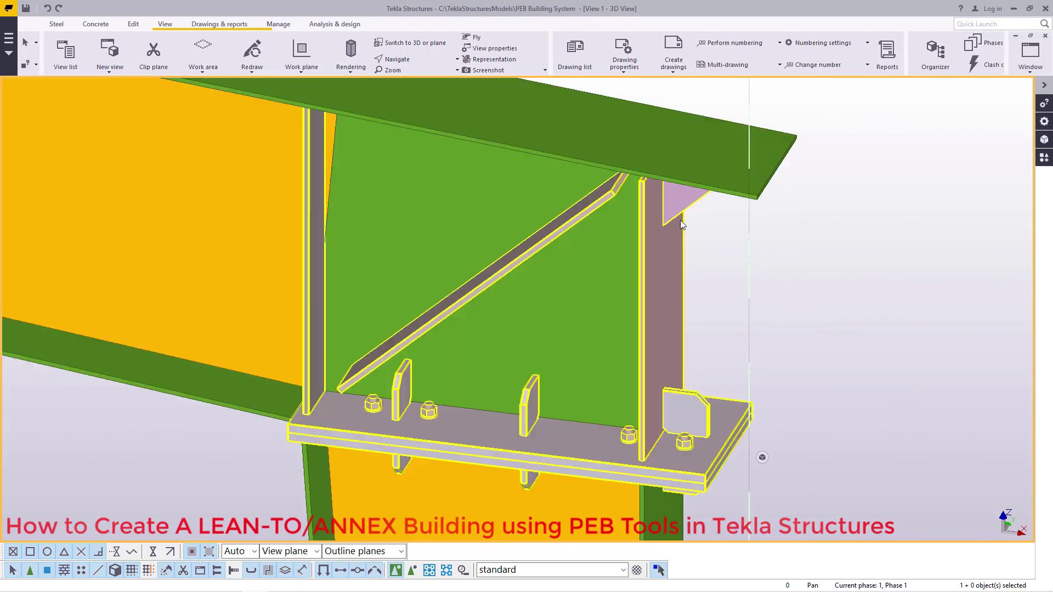
scroll(678, 330, "down", 7)
left_click(604, 343)
scroll(573, 346, "up", 10)
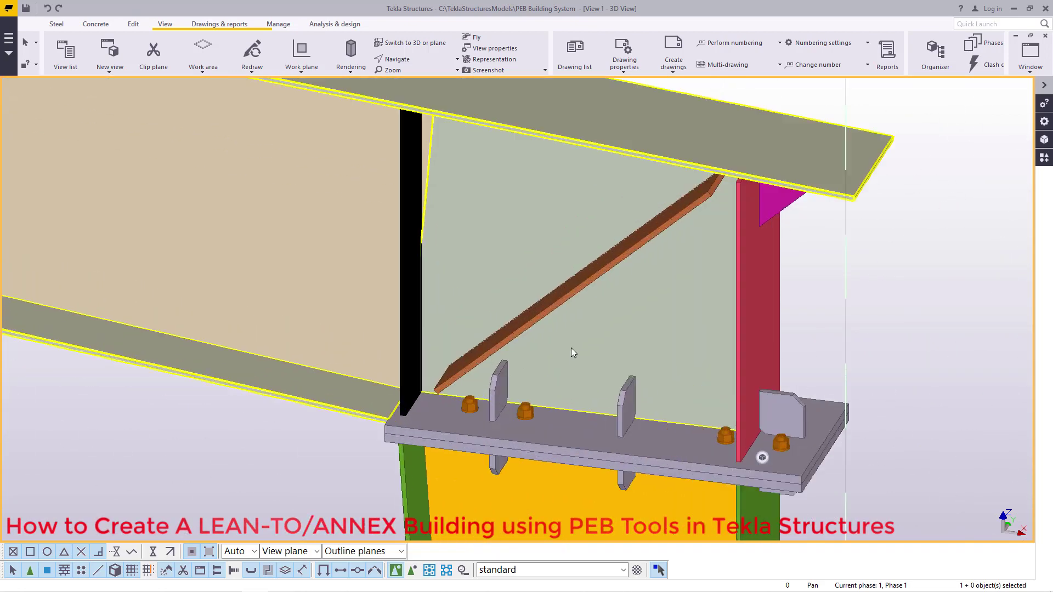
scroll(583, 393, "down", 5)
left_click(574, 420)
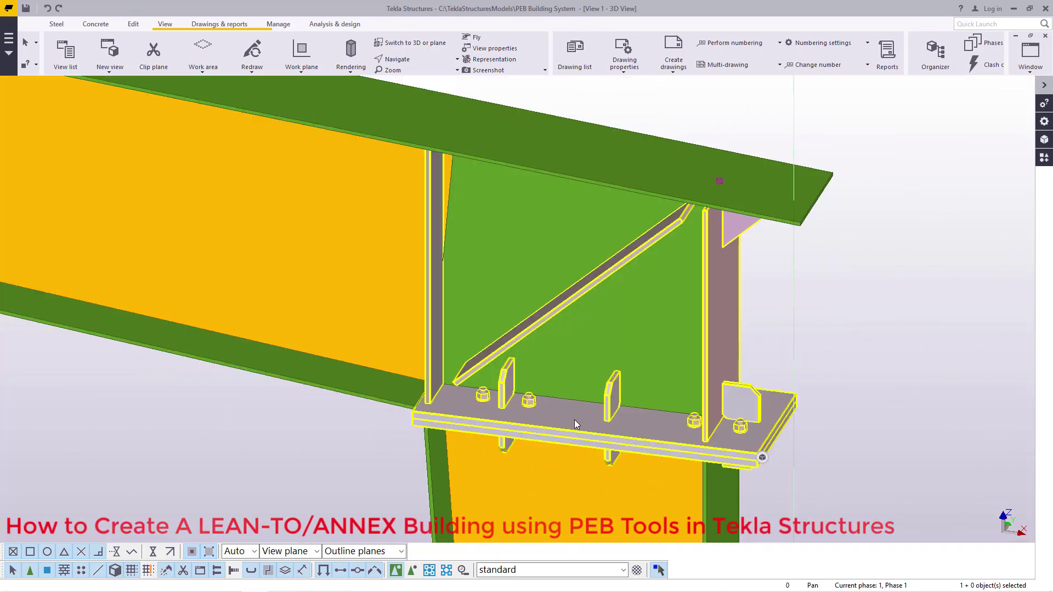
double_click(609, 419)
left_click(619, 127)
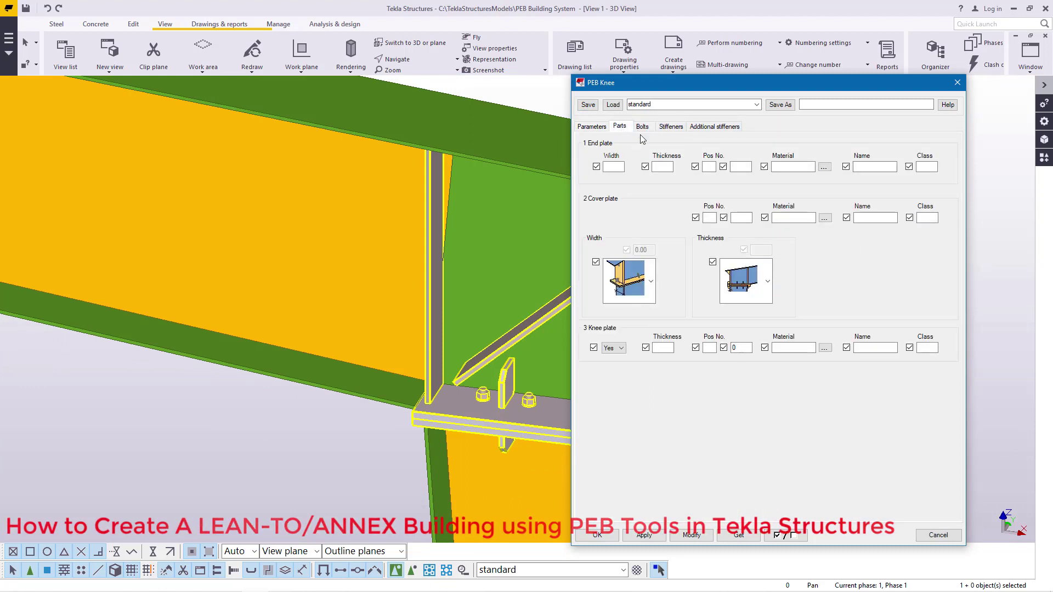
left_click(616, 167)
left_click(692, 535)
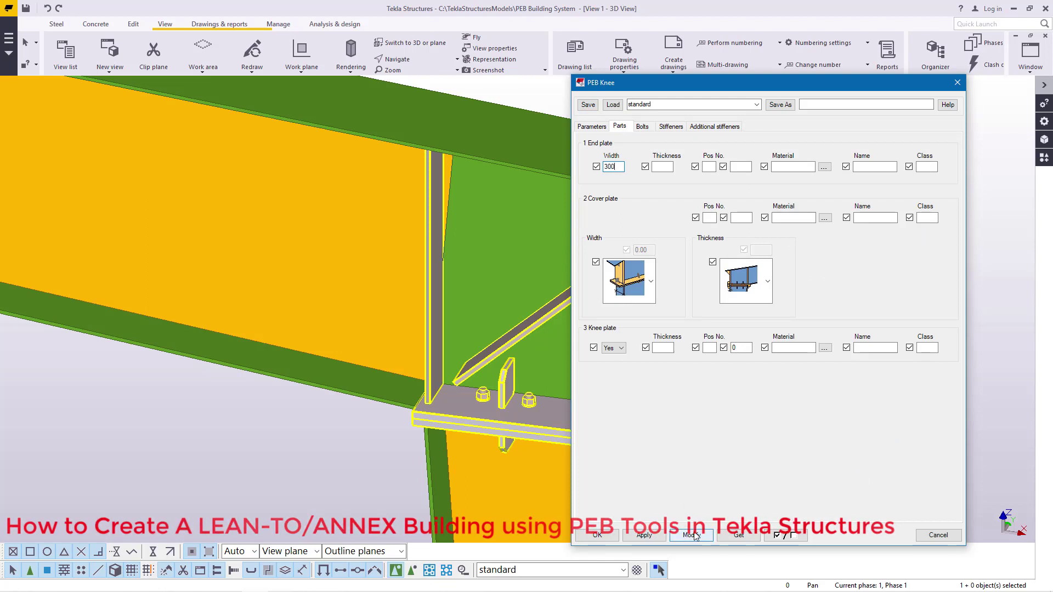
Set the lean-to knee's bolts to diameter 20 and standard 8.8XOX, and modify the connection.
left_click(643, 127)
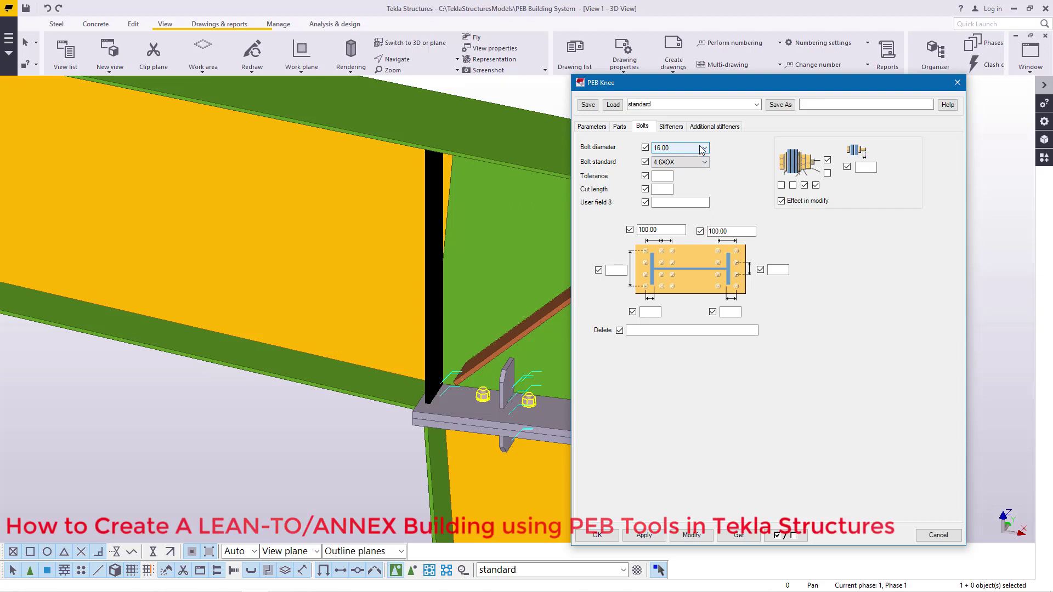
left_click(702, 149)
left_click(682, 185)
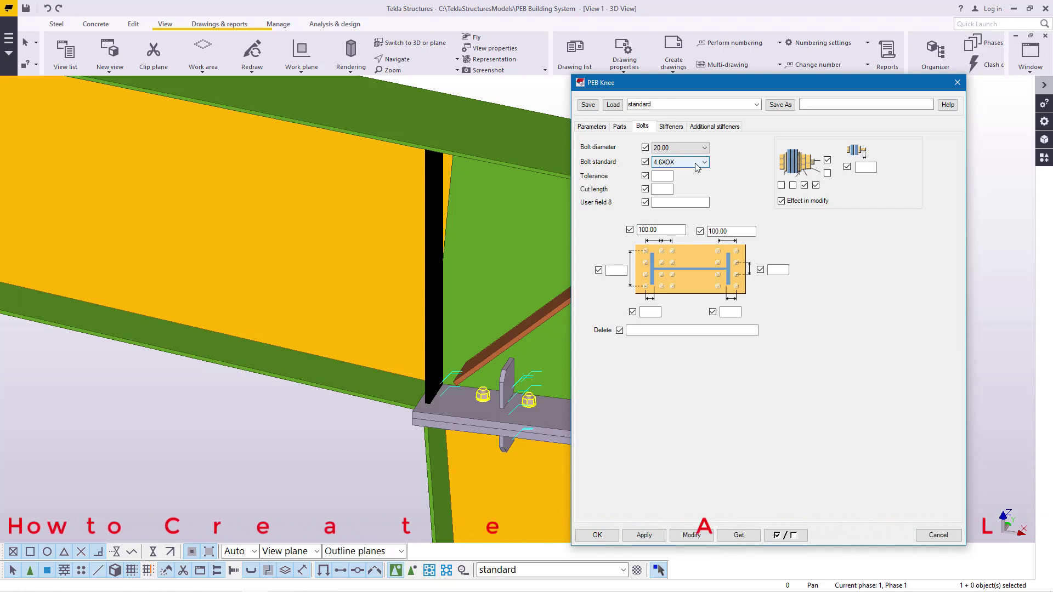
left_click(696, 165)
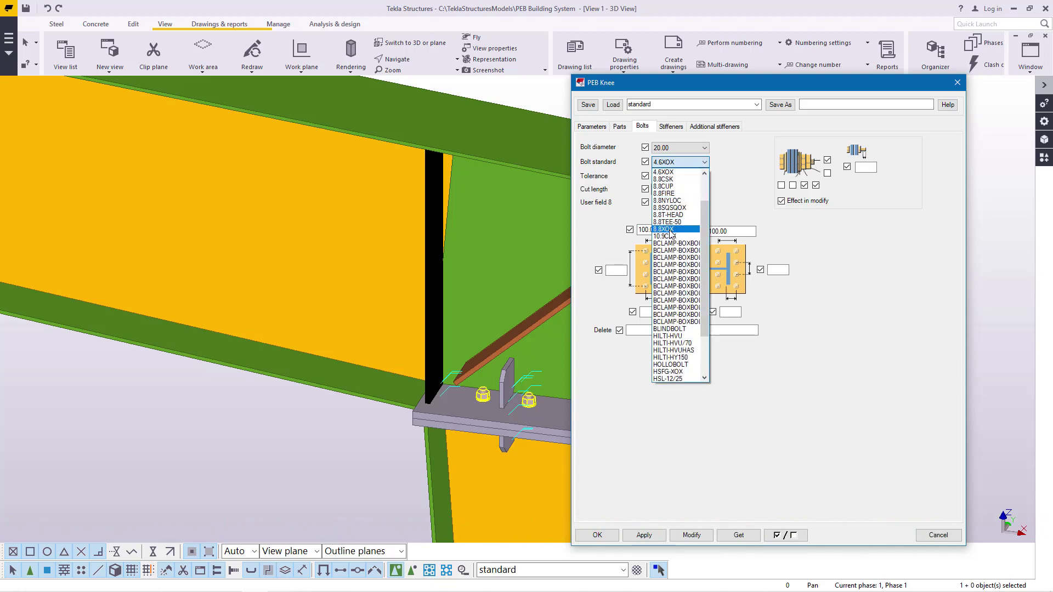
left_click(670, 230)
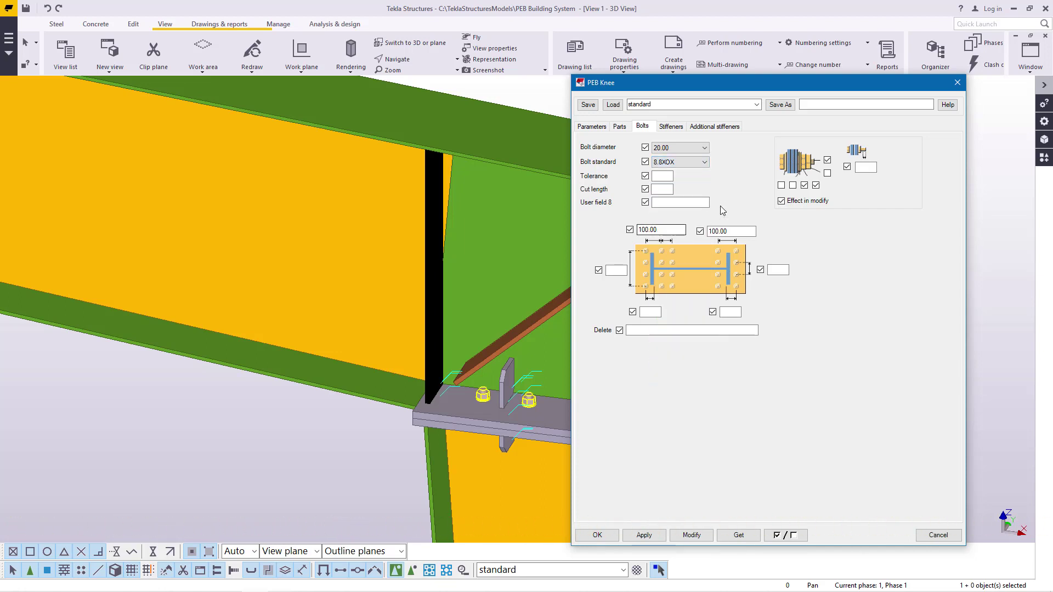
left_click(690, 534)
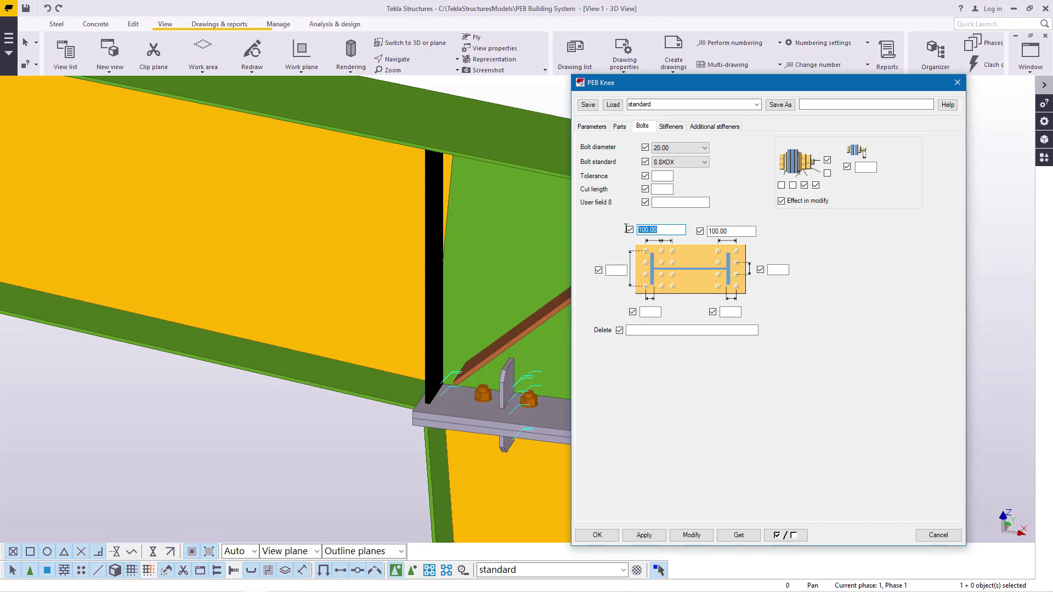
Set both bolt spacings along the lean-to knee's end plate to 150 and modify the connection.
middle_click_drag(544, 423, 427, 412)
scroll(426, 413, "down", 3)
scroll(426, 413, "up", 2)
type("150")
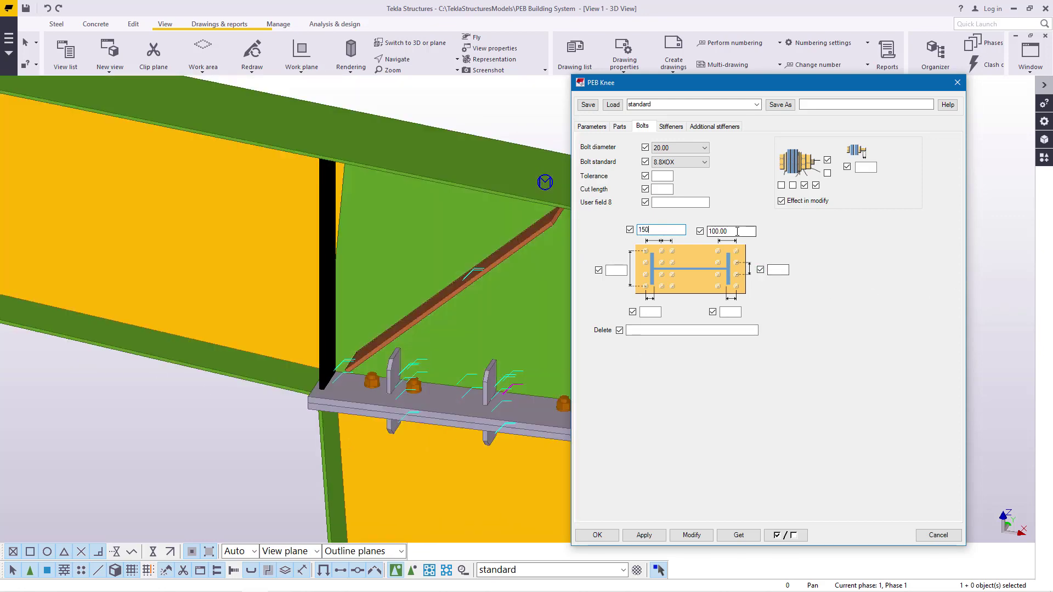
type(".0")
left_click(691, 535)
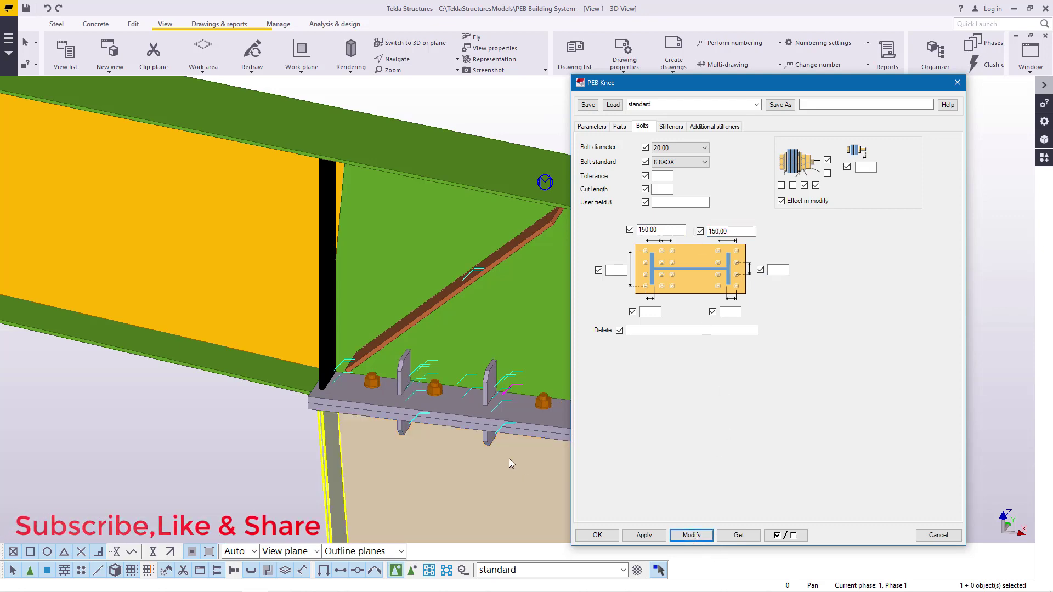
Inspect the bolt and stiffener layout on the lean-to's knee connection from another angle.
scroll(275, 412, "down", 2)
scroll(444, 423, "up", 5)
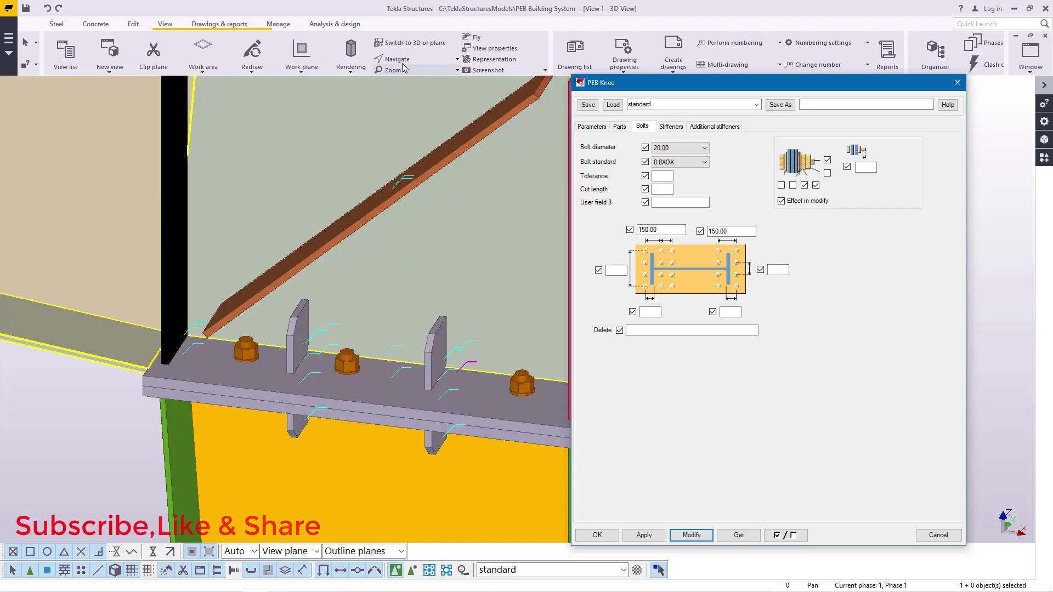
left_click(421, 60)
left_click(412, 77)
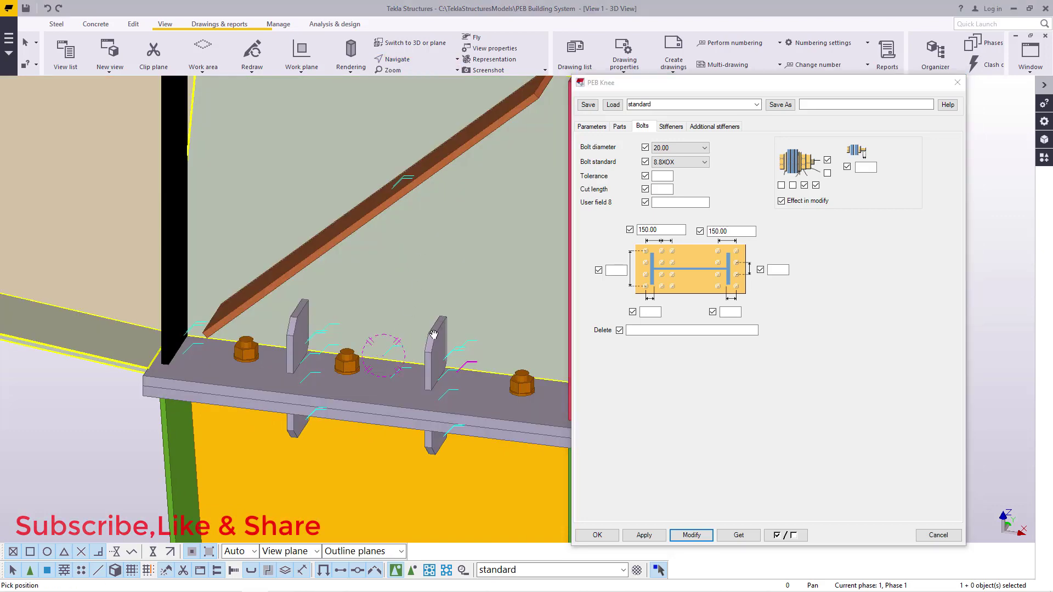
scroll(432, 336, "down", 5)
middle_click_drag(395, 272, 346, 327, "ctrl")
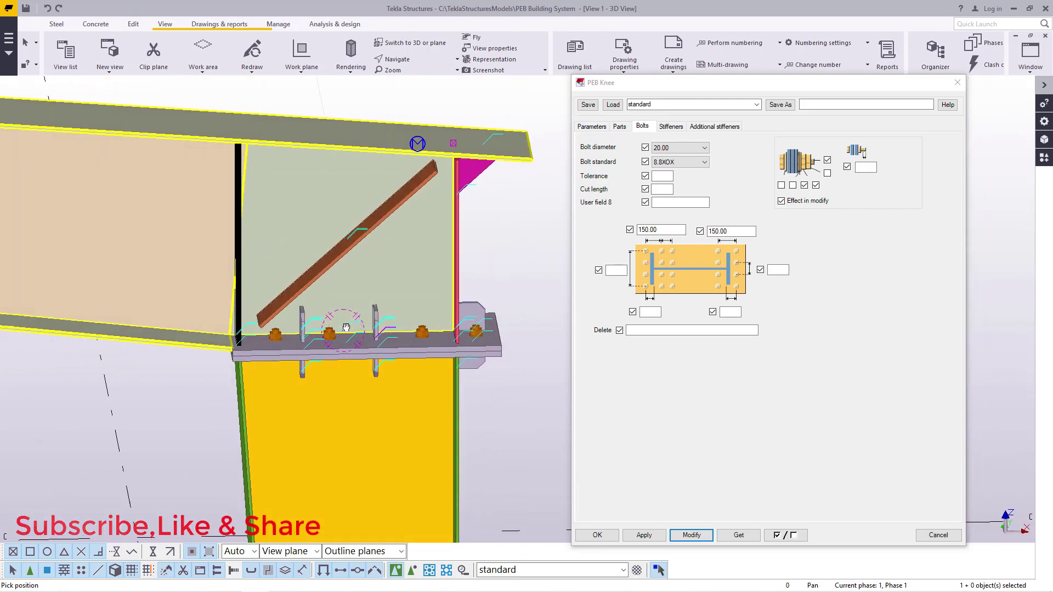
right_click(376, 285)
left_click(401, 292)
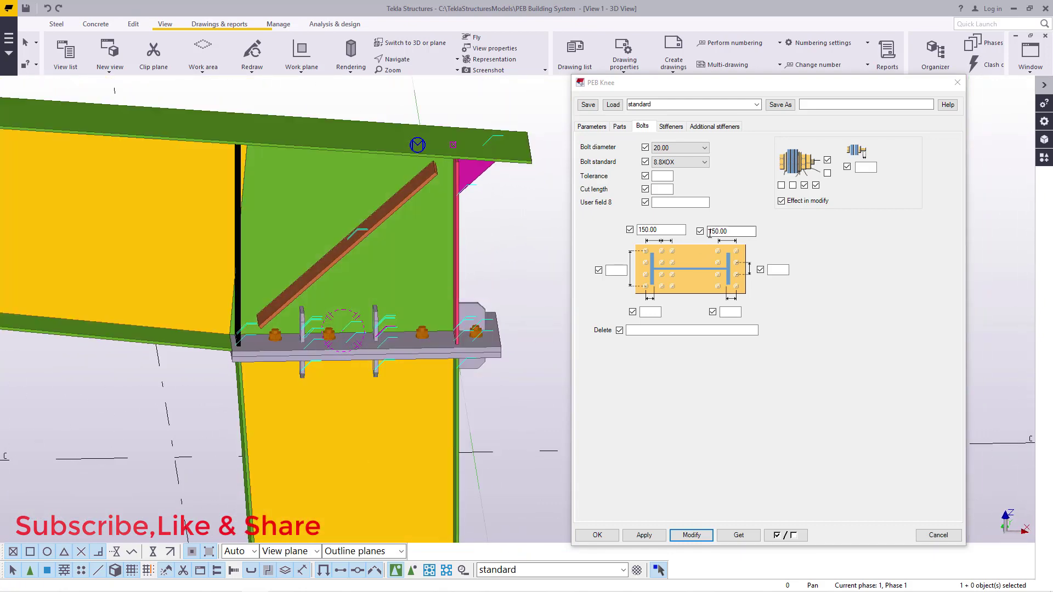
Change the second bolt spacing of the lean-to's knee connection to 2*150 and modify the connection.
left_click(710, 232)
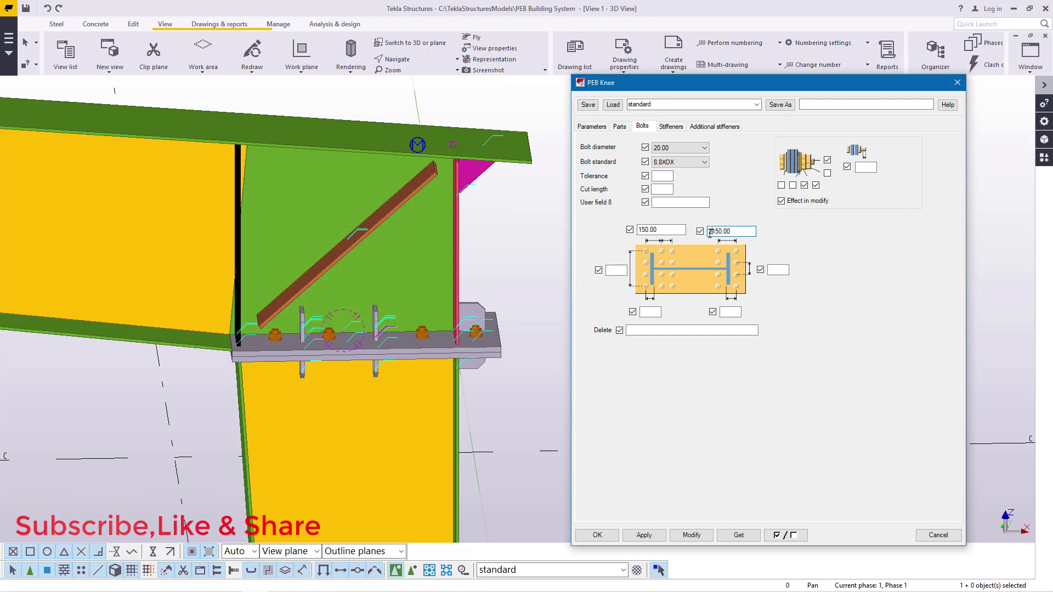
left_click(692, 535)
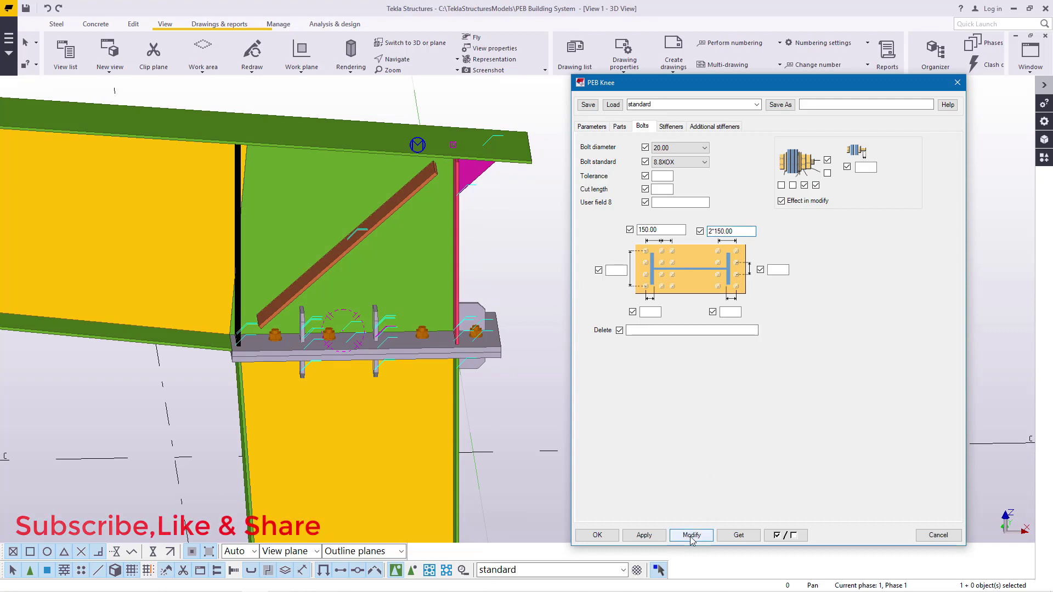
scroll(399, 329, "up", 2)
scroll(399, 329, "up", 1)
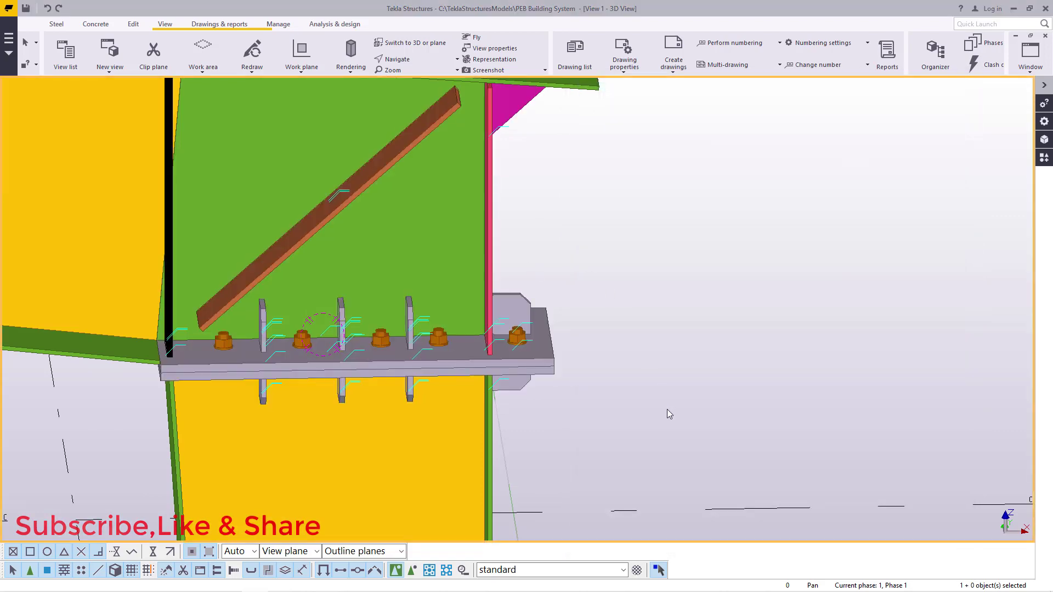
Inspect the lean-to's knee, rafter and main column junction from several views.
scroll(696, 406, "down", 5)
left_click(398, 59)
left_click(408, 77)
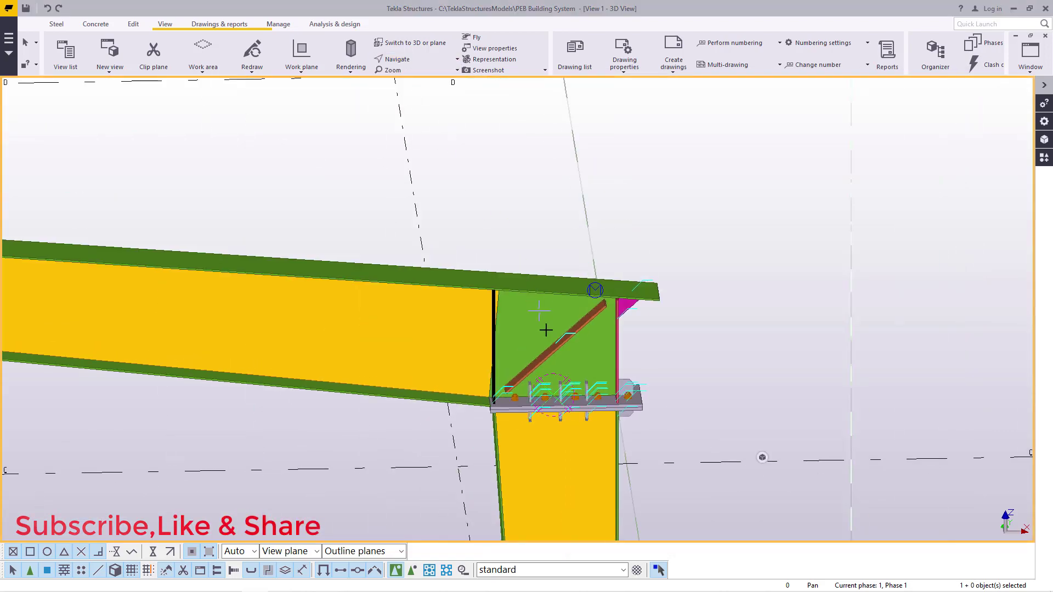
mouse_move(564, 358)
left_mouse_down()
mouse_move(353, 348)
mouse_move(551, 382)
mouse_move(562, 366)
left_mouse_up()
right_click(620, 247)
left_click(656, 254)
scroll(786, 307, "down", 6)
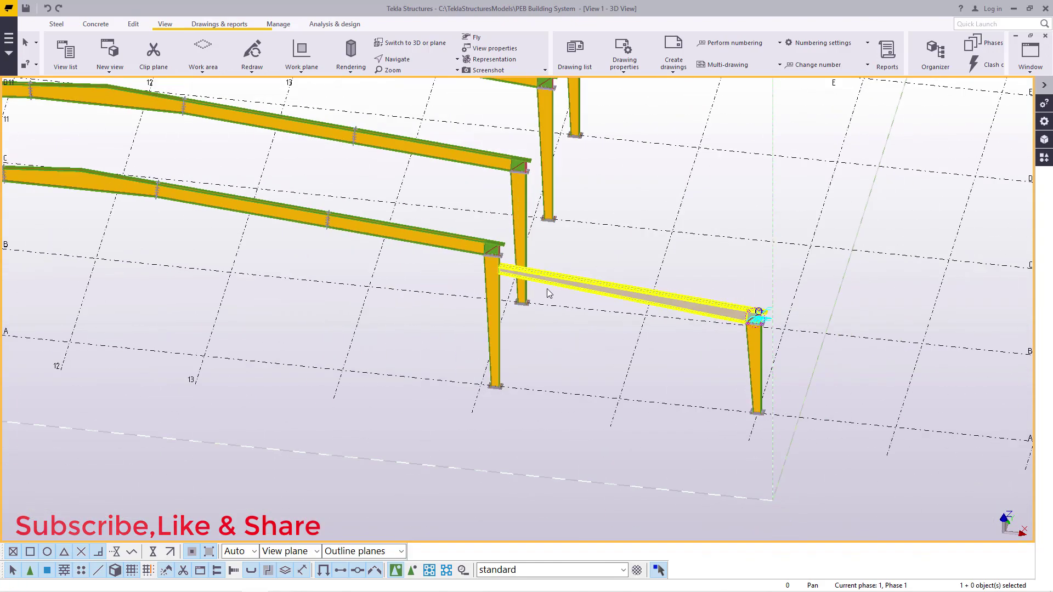
scroll(545, 291, "up", 3)
left_click(1045, 160)
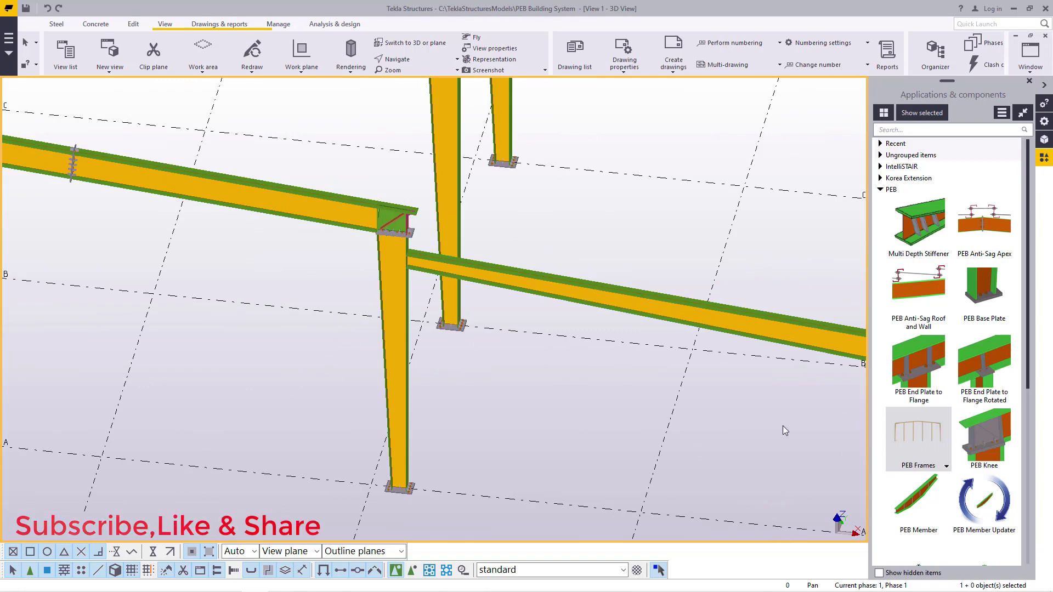
left_click(1030, 81)
Set the bolt spacings of the knee connection on the opposite side of the building to 150 and 2*150, and modify the connection.
scroll(878, 288, "down", 5)
scroll(306, 273, "up", 10)
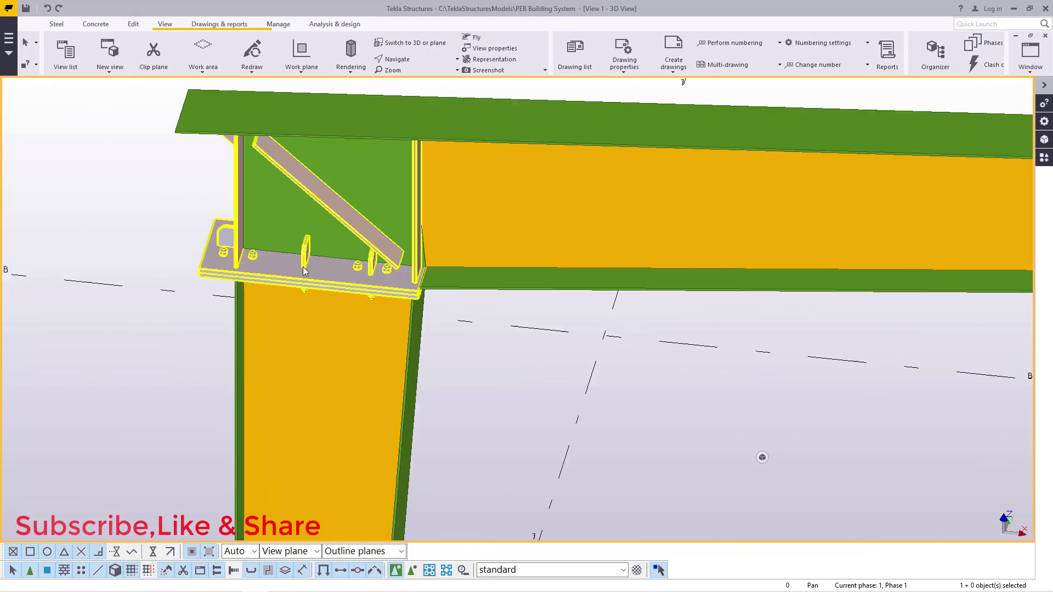
scroll(313, 271, "up", 2)
double_click(328, 270)
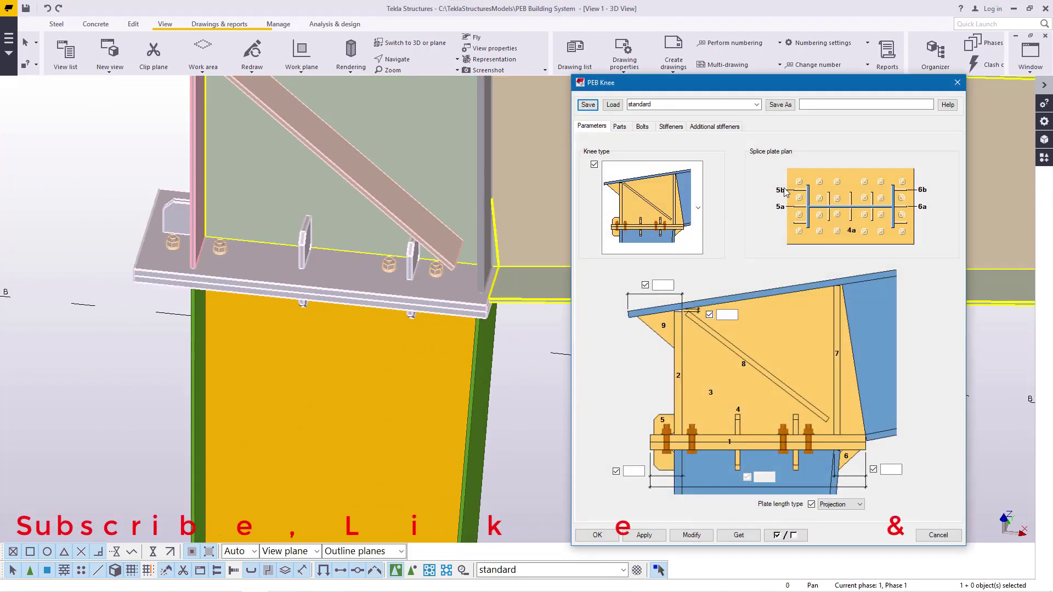
left_click(642, 127)
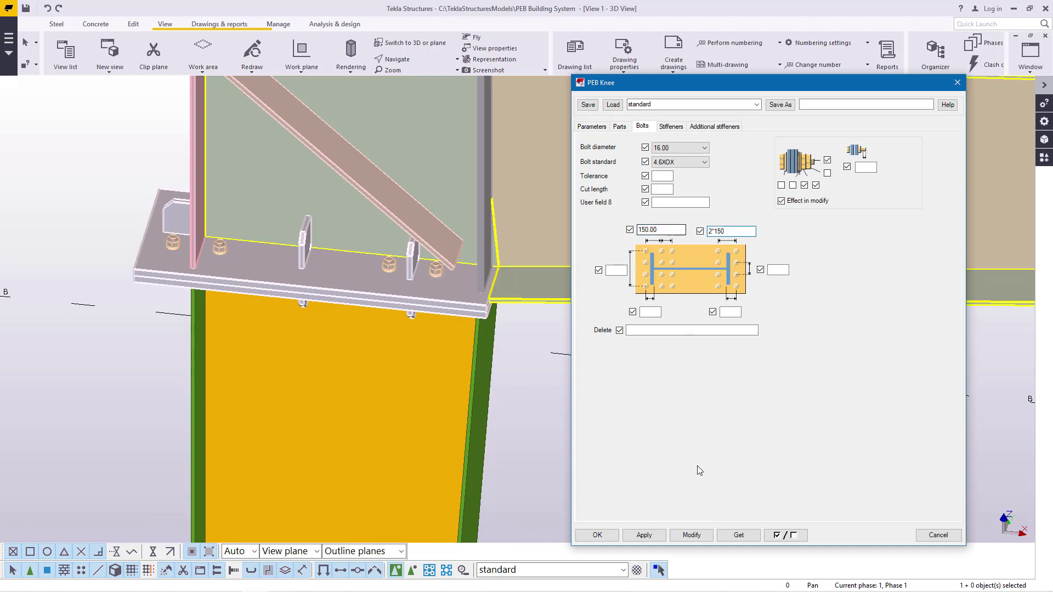
left_click(692, 536)
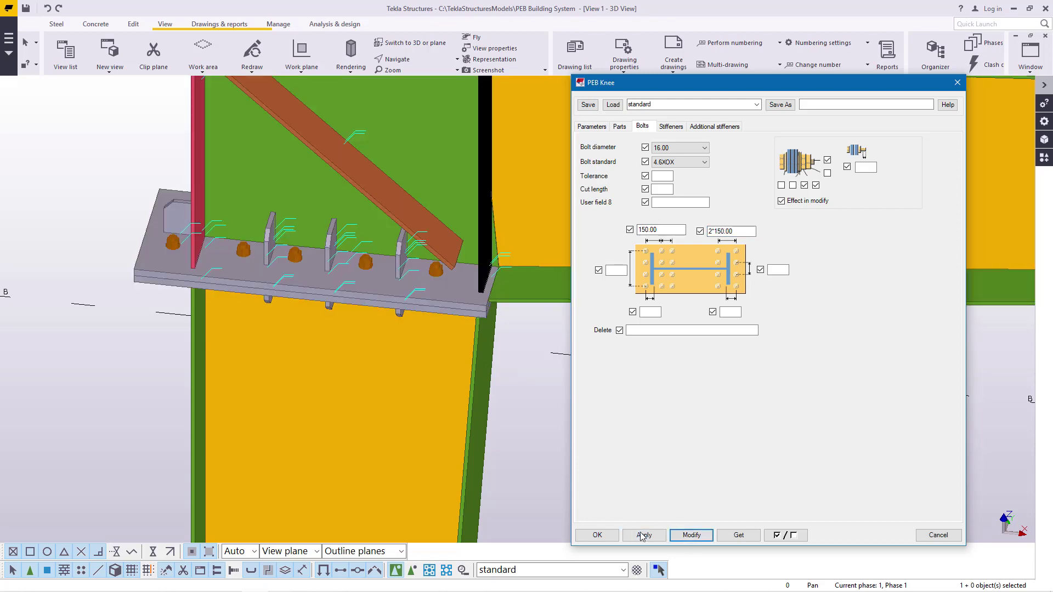
left_click(598, 536)
Enable one more component in the bolt assembly of this opposite-side knee connection and modify the connection.
scroll(407, 82, "up", 5)
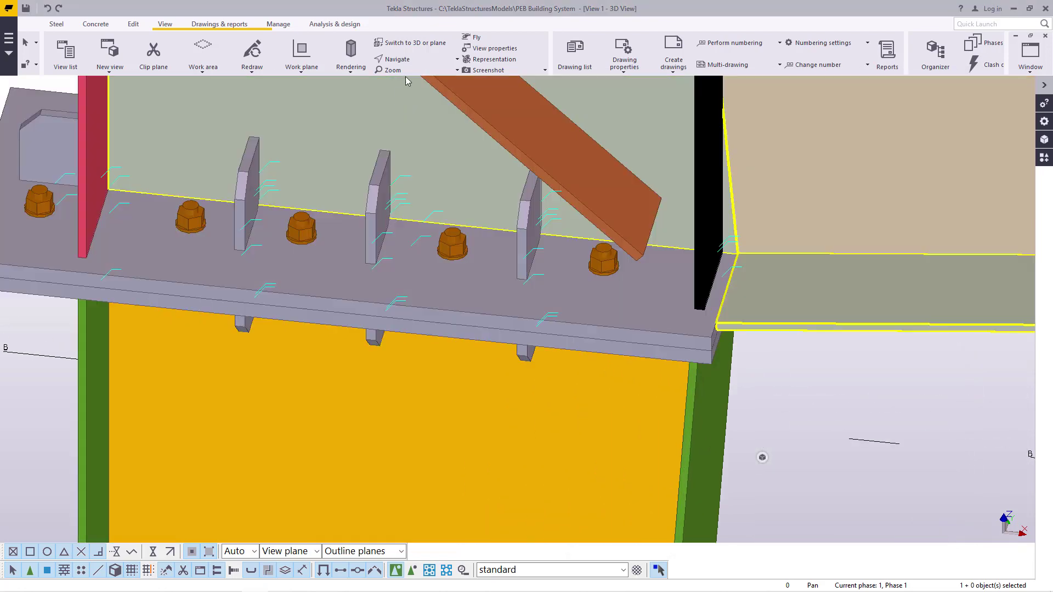
left_click(404, 59)
left_click(418, 97)
left_click_drag(440, 271, 398, 162)
mouse_move(397, 162)
middle_mouse_down("ctrl")
mouse_move(412, 253)
mouse_move(423, 263)
mouse_move(449, 181)
mouse_move(404, 158)
middle_mouse_up("ctrl")
right_click(404, 157)
left_click(427, 164)
double_click(462, 307)
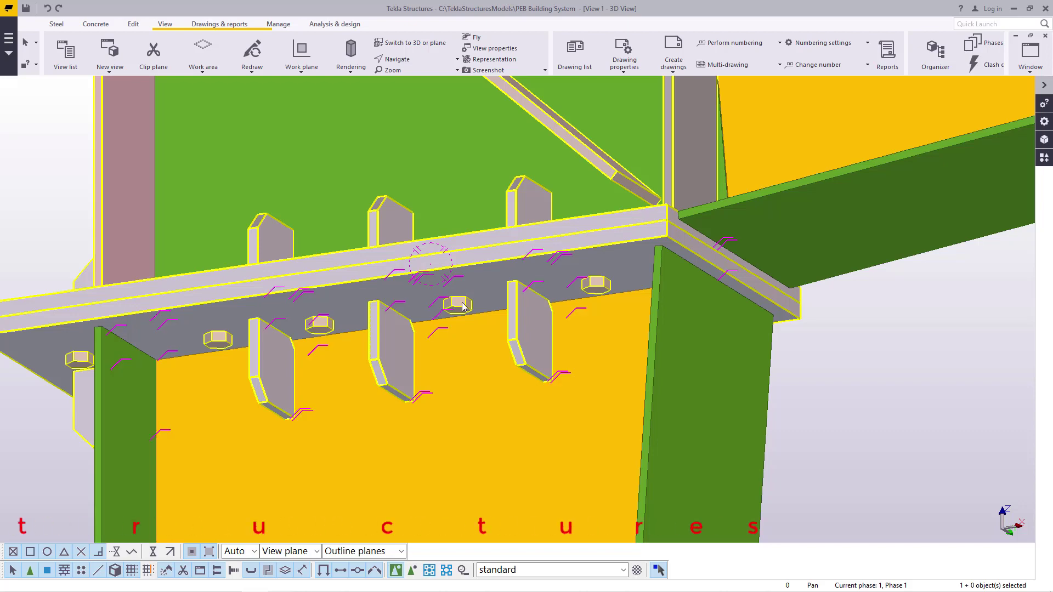
left_click(643, 127)
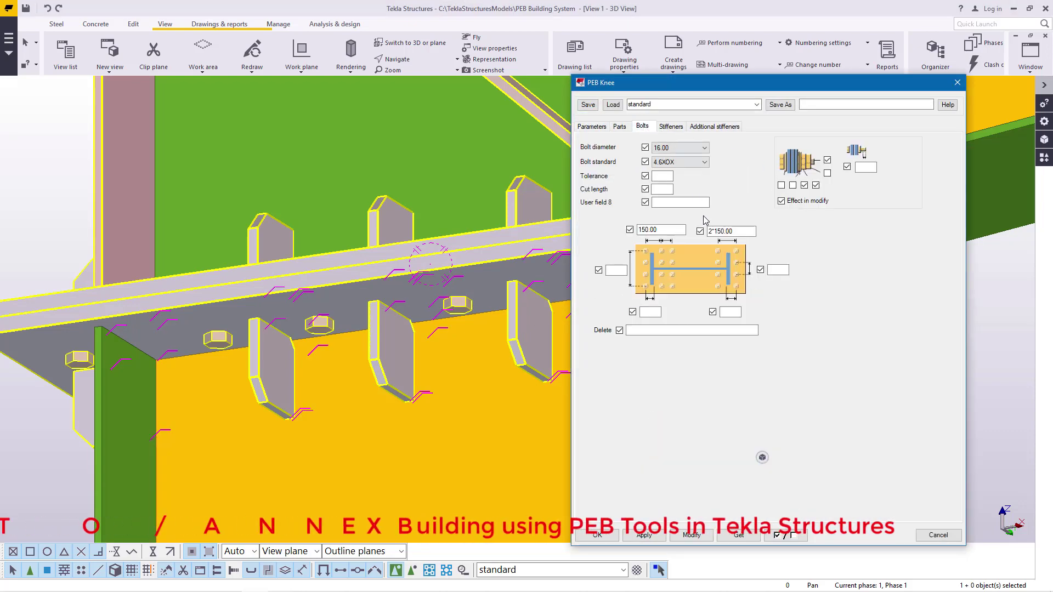
left_click(693, 536)
left_click(607, 537)
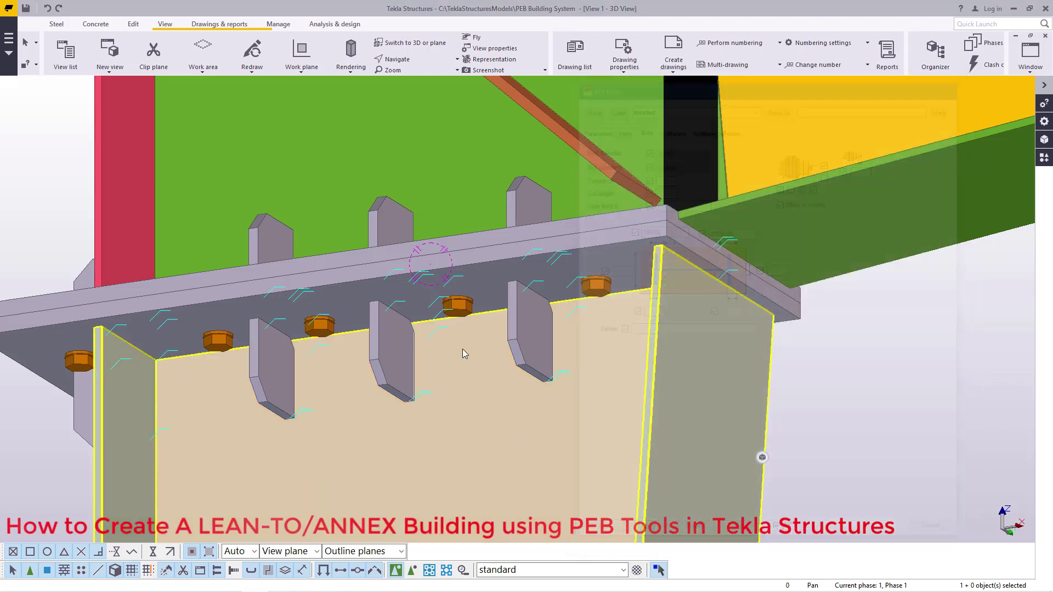
Inspect the end plates, bolts and stiffeners of the modified knee connection from several angles.
scroll(457, 302, "up", 5)
scroll(473, 328, "down", 5)
left_click(402, 62)
left_click(407, 98)
middle_click_drag(453, 292, 596, 349, "ctrl")
scroll(596, 348, "down", 8)
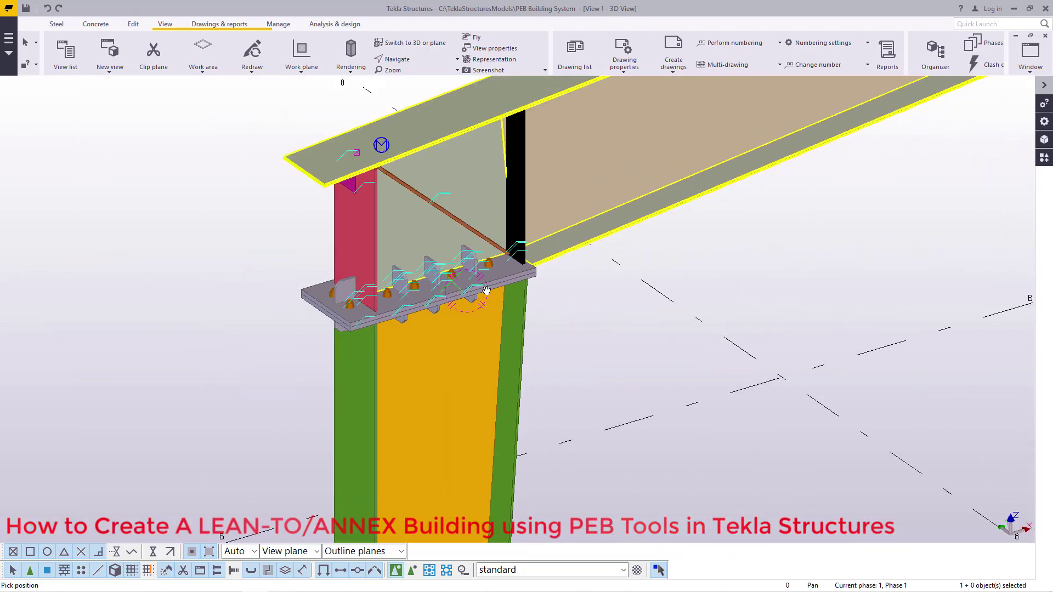
middle_click_drag(498, 306, 488, 316, "ctrl")
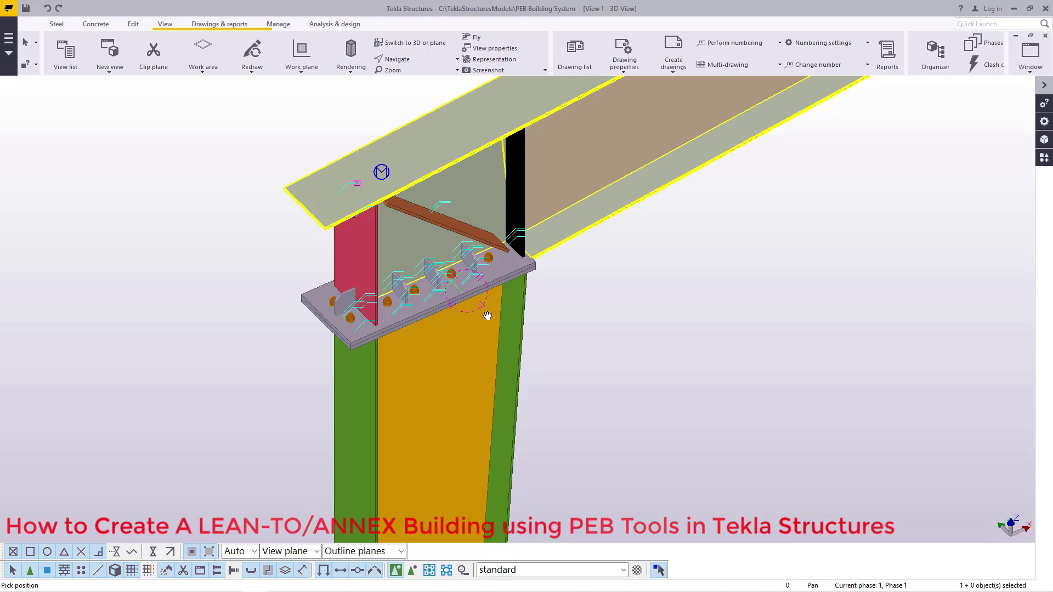
scroll(488, 316, "down", 4)
scroll(406, 320, "up", 6)
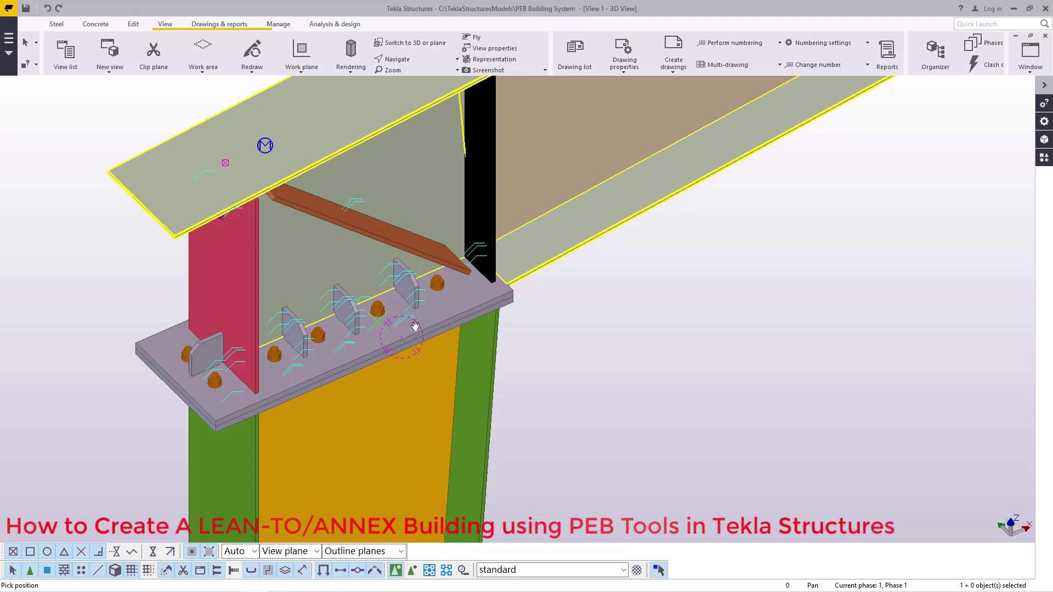
left_click(405, 63)
left_click(419, 78)
left_click(438, 273)
middle_click_drag(449, 286, 442, 277, "ctrl")
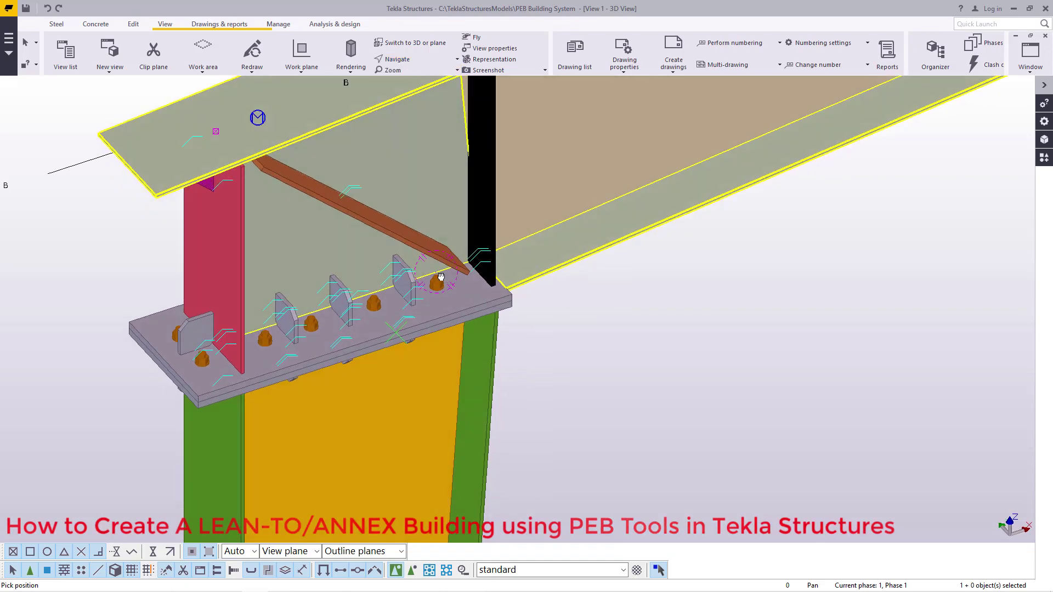
scroll(441, 276, "down", 6)
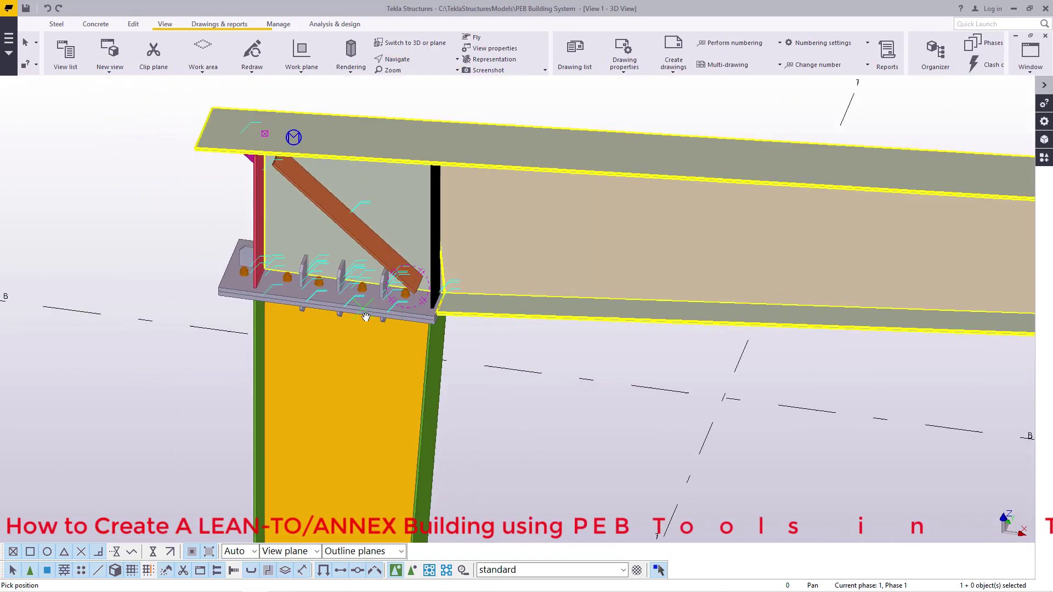
Connect the lean-to rafter to the main frame column with the PEB End Plate to Flange component, column as main part and rafter as secondary.
middle_click_drag(392, 296, 317, 371, "ctrl")
scroll(317, 371, "down", 5)
middle_click_drag(1009, 266, 766, 296)
scroll(682, 275, "up", 10)
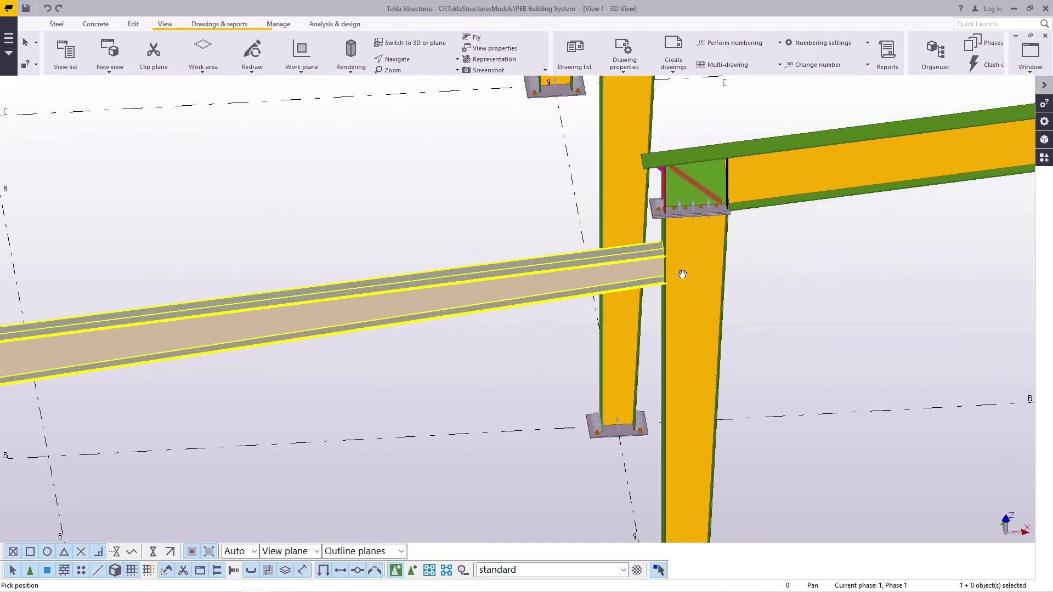
right_click(696, 243)
left_click(735, 240)
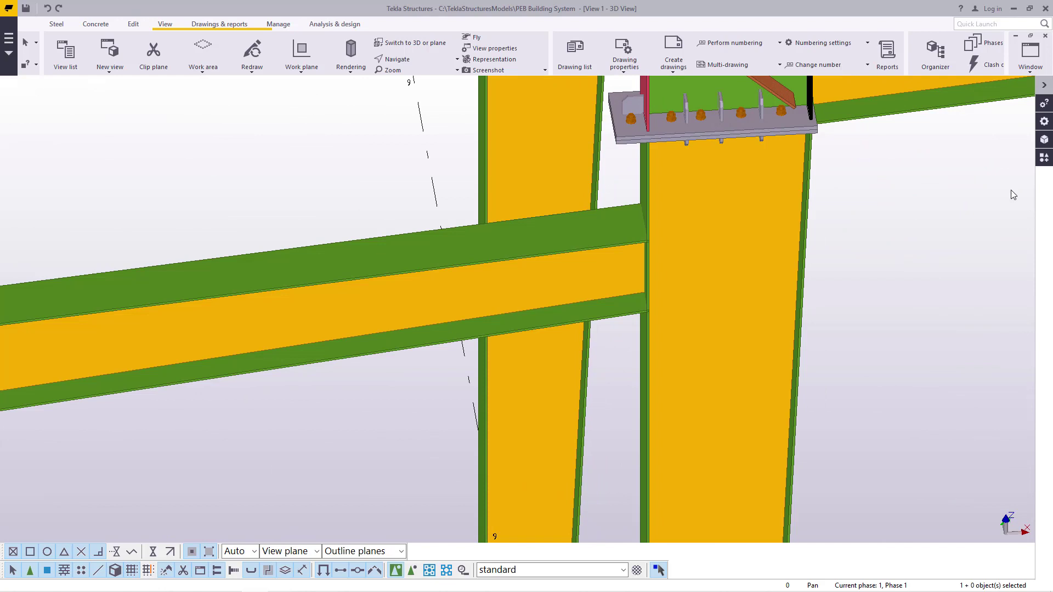
left_click(1046, 158)
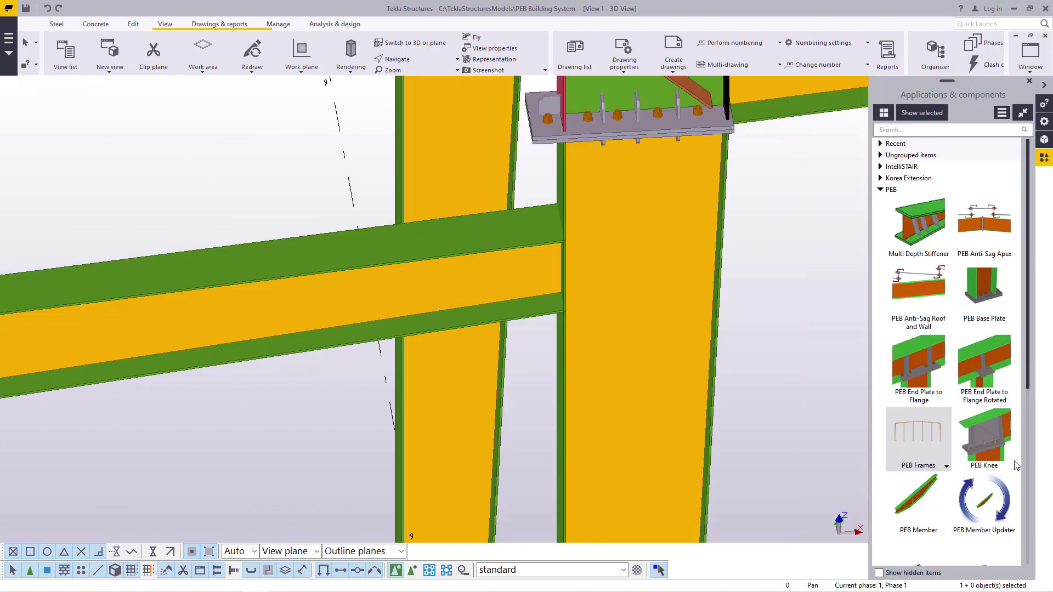
left_click(927, 370)
scroll(543, 321, "up", 4)
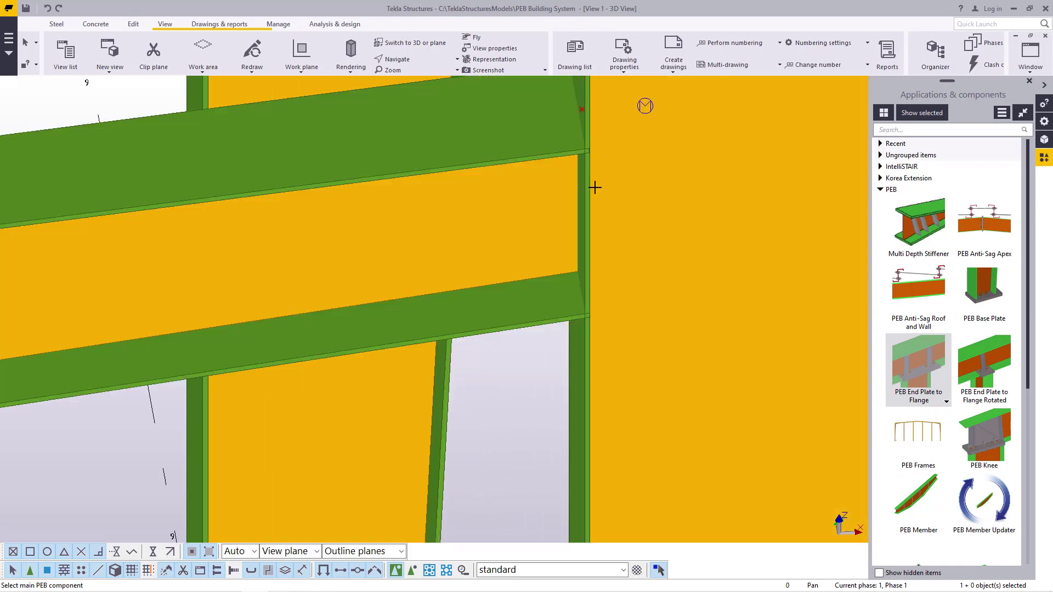
scroll(558, 347, "down", 6)
scroll(578, 237, "up", 4)
left_click(594, 231)
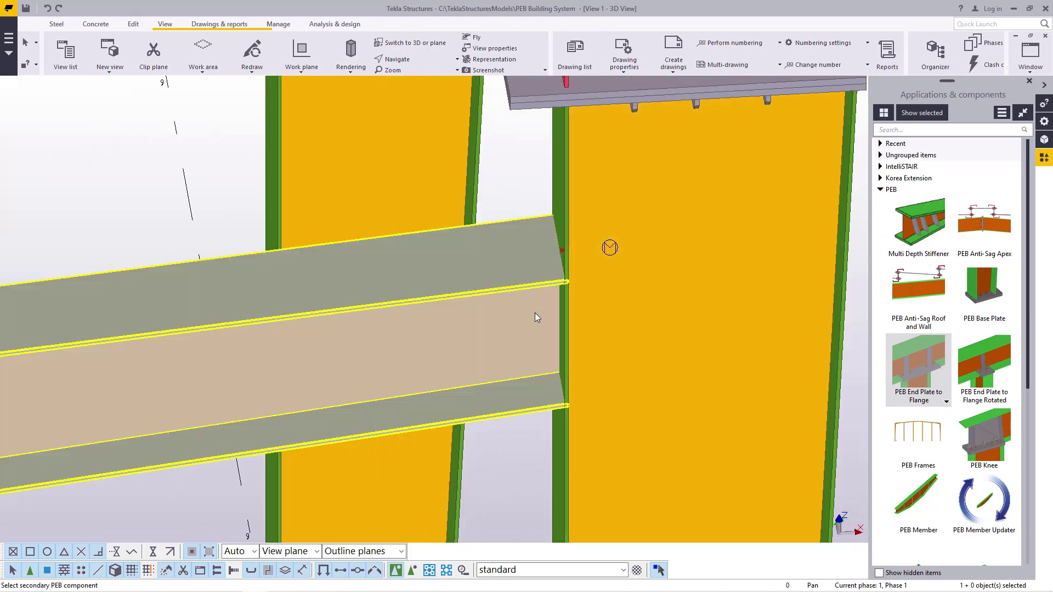
left_click(535, 313)
right_click(622, 203)
left_click(658, 217)
Add the same PEB End Plate to Flange connection between the main column and the lean-to rafter on the opposite side of the building.
left_click(426, 59)
left_click(422, 77)
left_click_drag(568, 270, 738, 255)
middle_click_drag(739, 254, 589, 276, "ctrl")
scroll(589, 276, "down", 10)
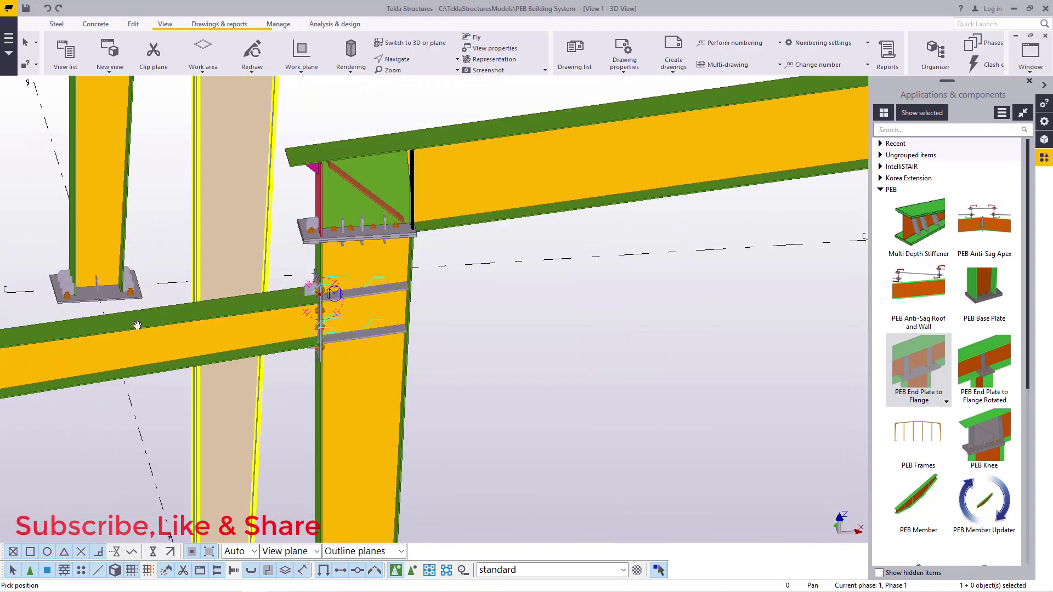
scroll(729, 328, "up", 10)
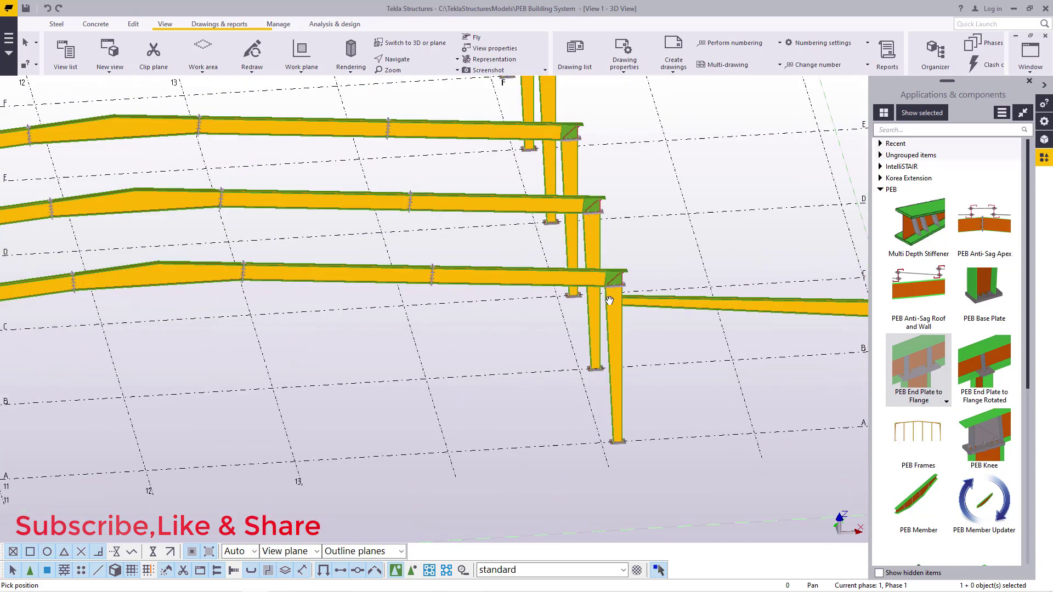
double_click(924, 378)
scroll(581, 280, "up", 5)
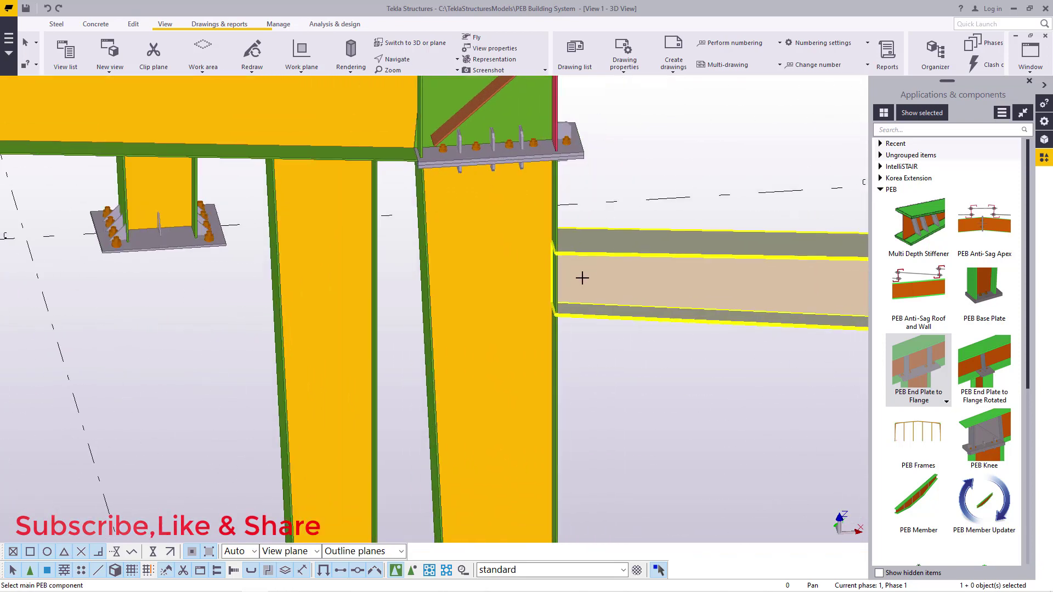
right_click(587, 278)
left_click(609, 284)
Examine the opposite-side end plate connection and review its picture, bolt and parts settings in the component's properties.
left_click(406, 60)
left_click(413, 83)
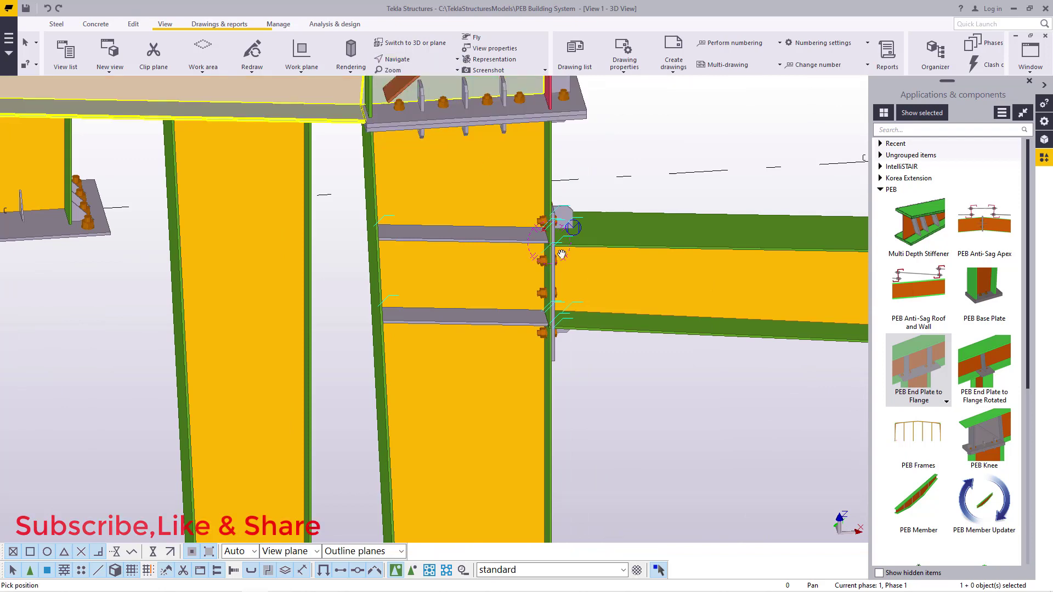
left_click_drag(560, 253, 506, 246)
right_click(688, 206)
left_click(702, 212)
scroll(614, 222, "up", 4)
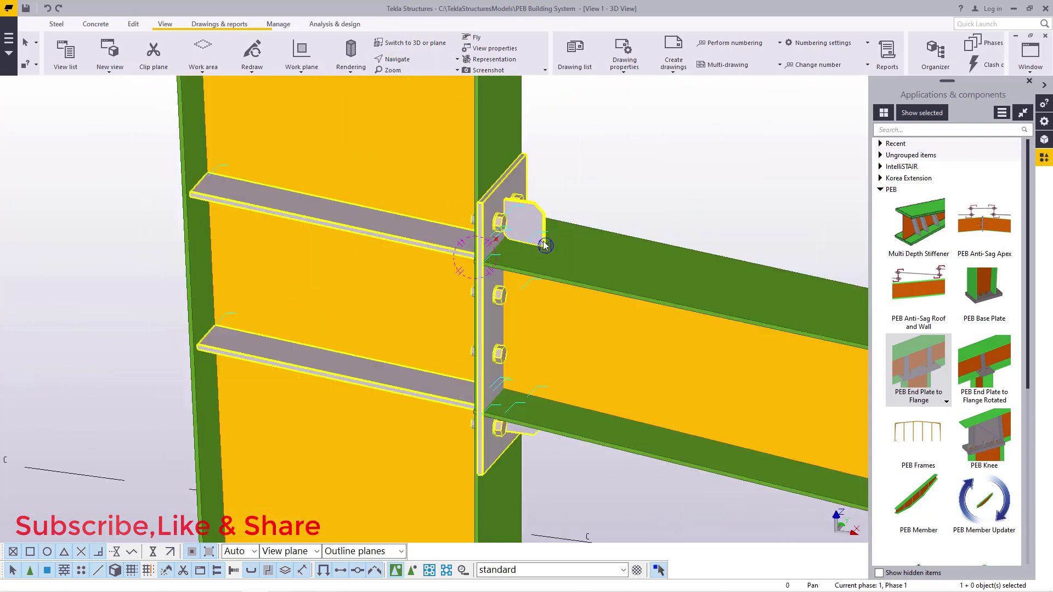
double_click(536, 225)
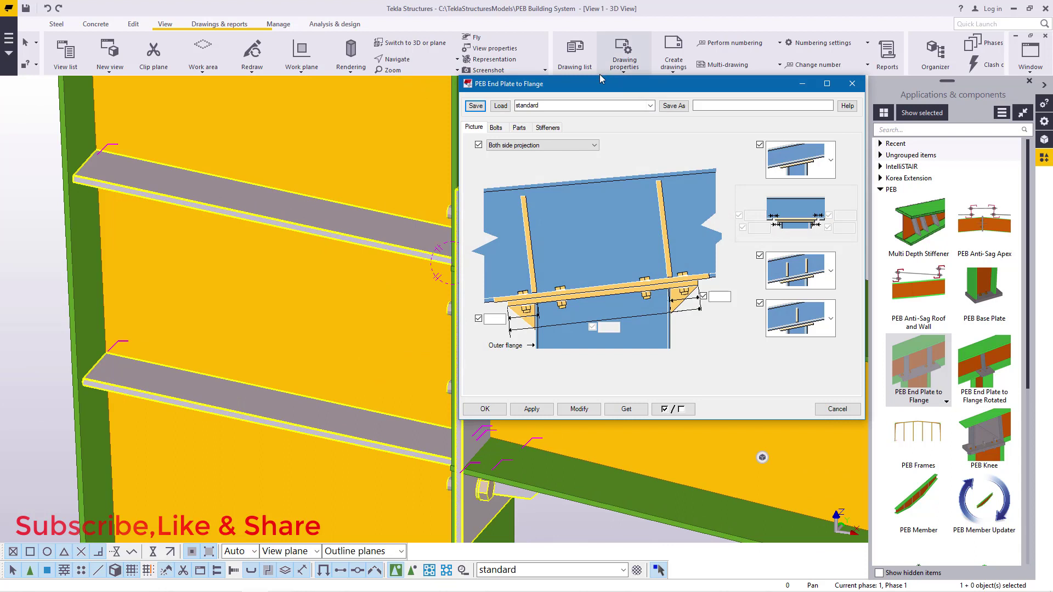
left_click(981, 243)
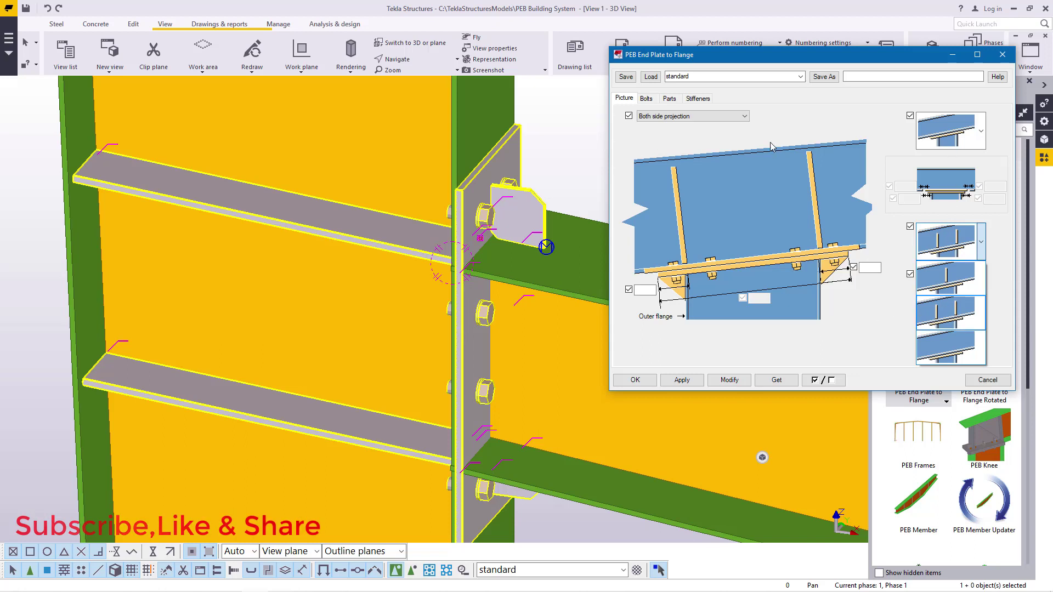
left_click(651, 104)
left_click(649, 103)
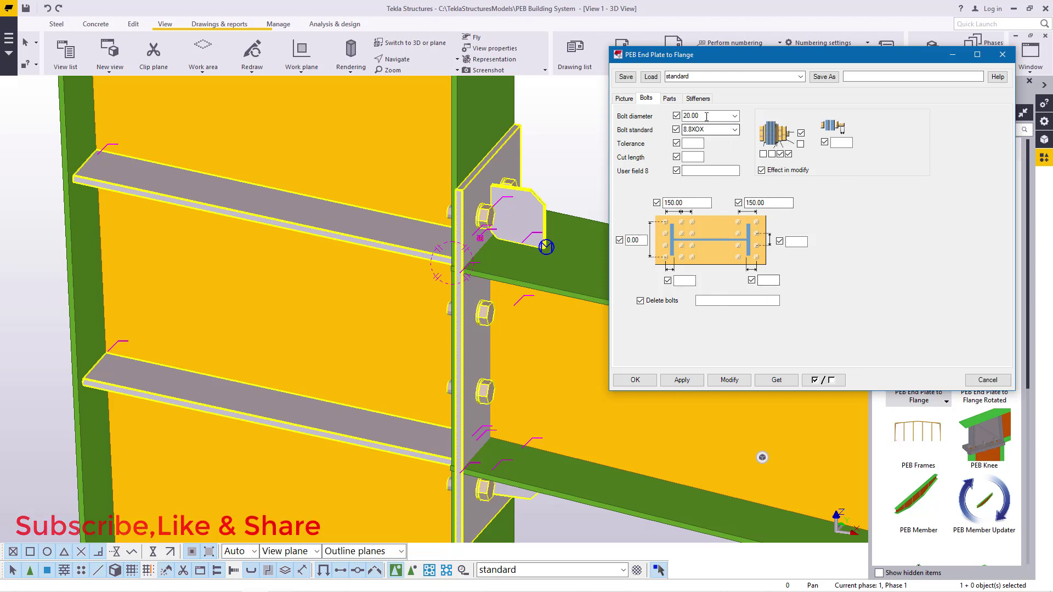
left_click(670, 99)
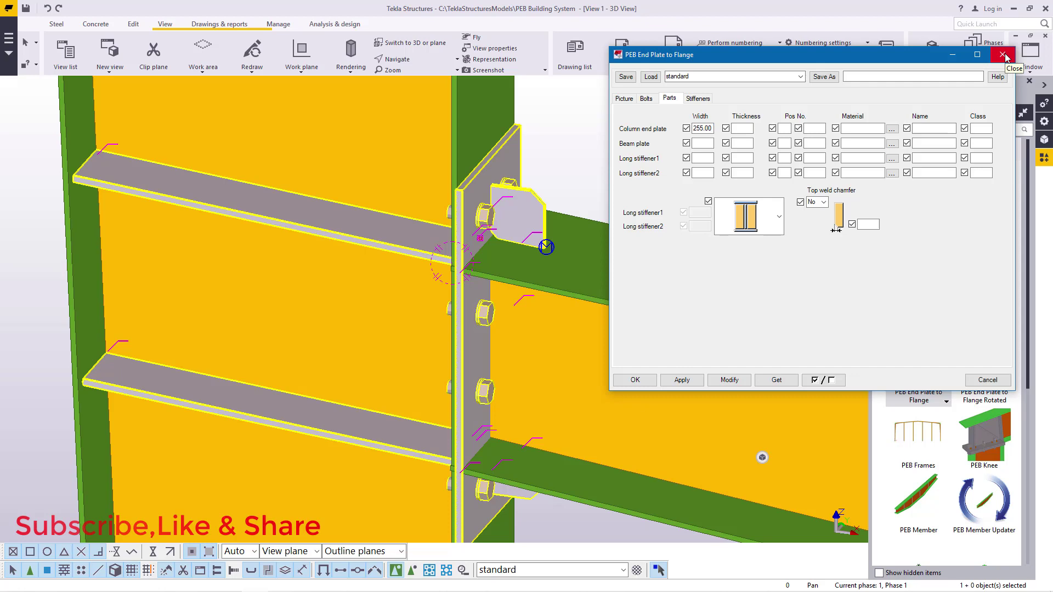
left_click(635, 380)
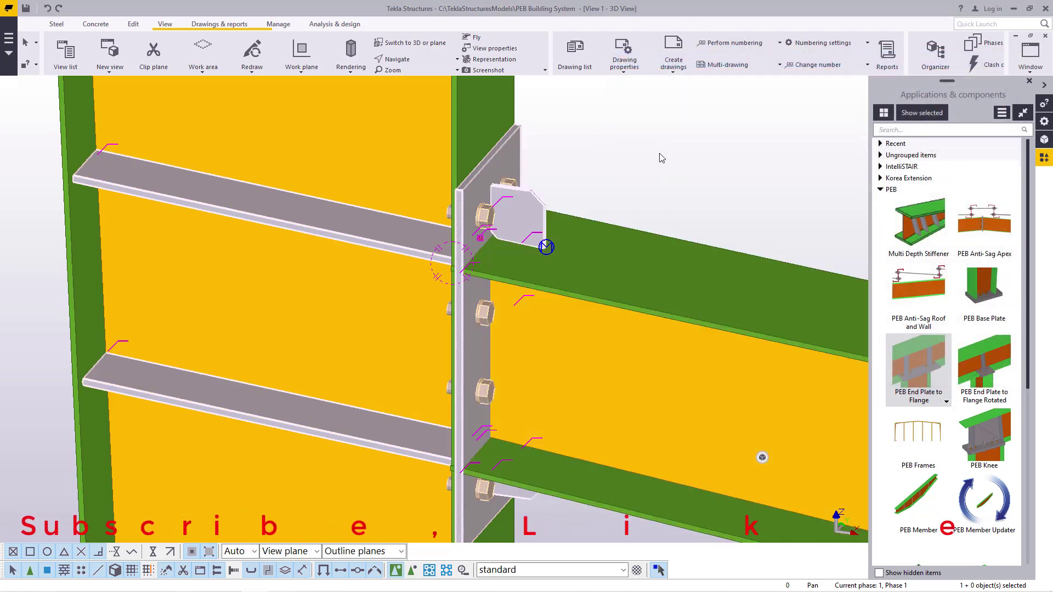
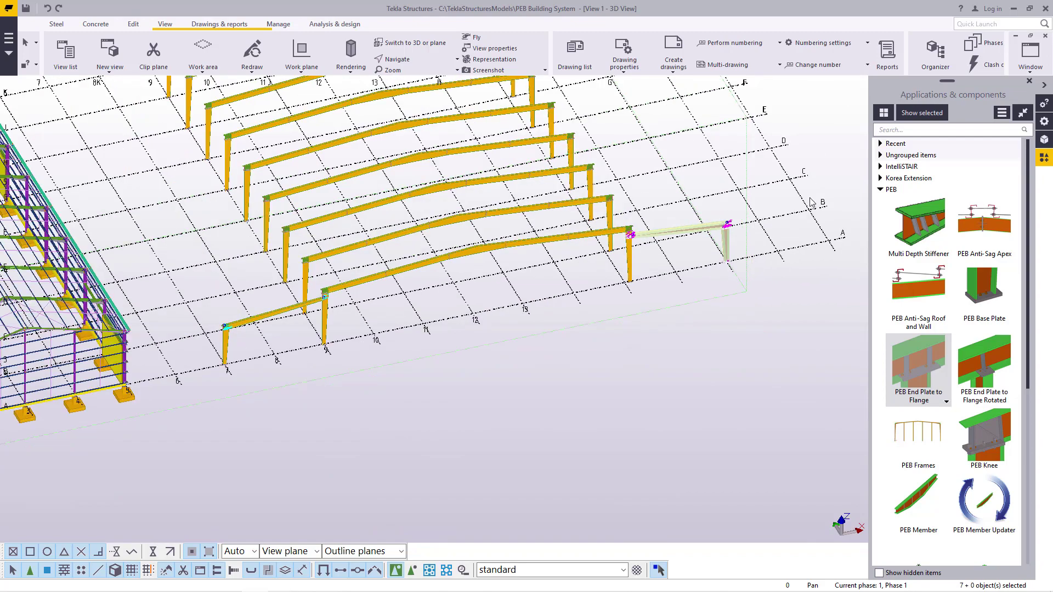
scroll(790, 242, "down", 3)
Copy the lean-to frames on both sides, including their end plate connections, linearly with dY 6000 and 15 copies.
scroll(420, 182, "up", 6)
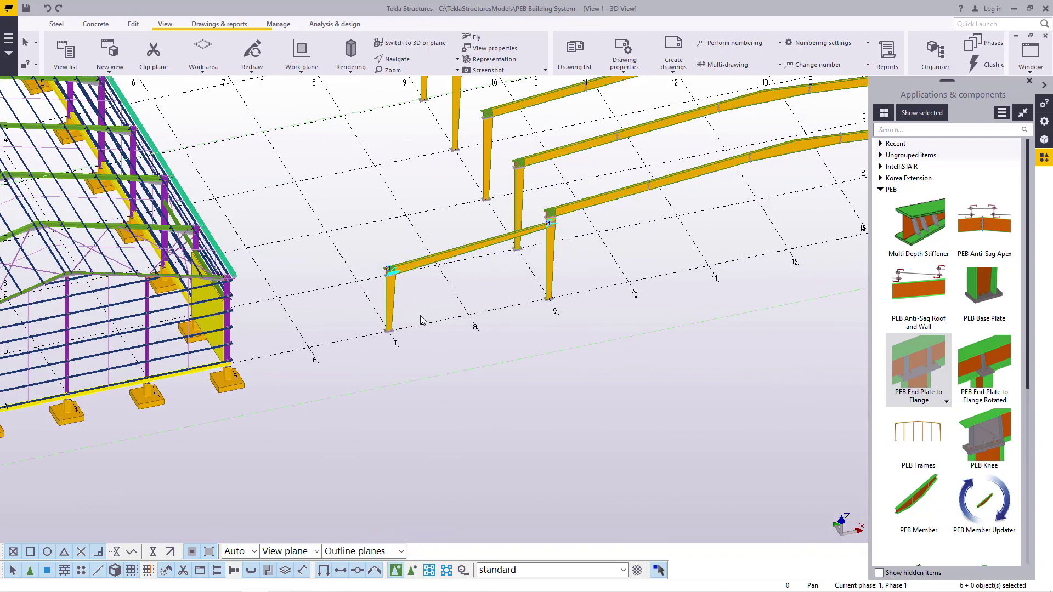
left_click_drag(420, 181, 360, 385)
scroll(612, 187, "up", 6)
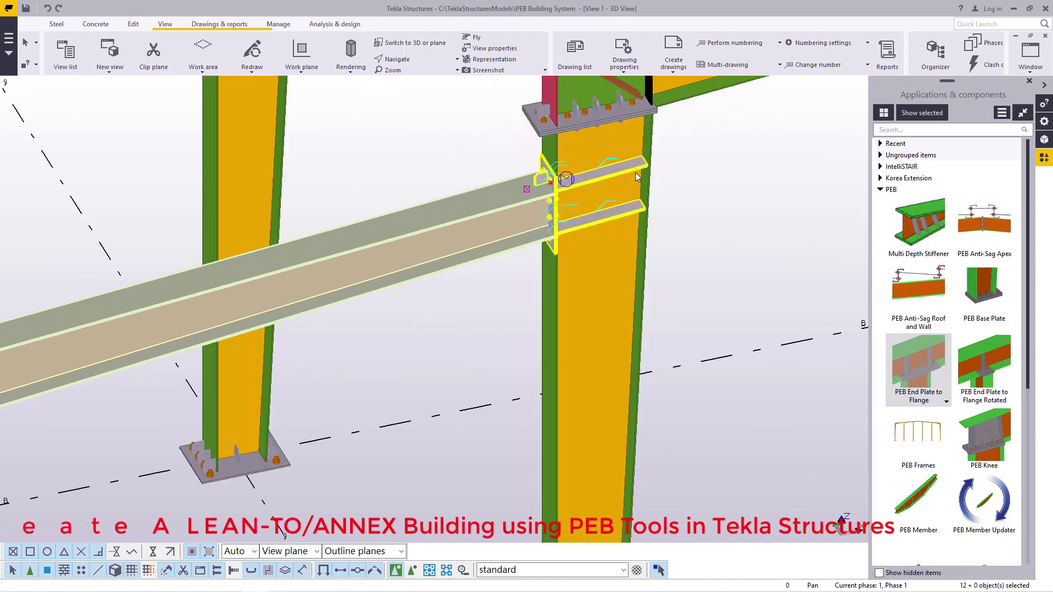
left_click(635, 174, "shift")
scroll(513, 228, "down", 5)
scroll(513, 228, "down", 4)
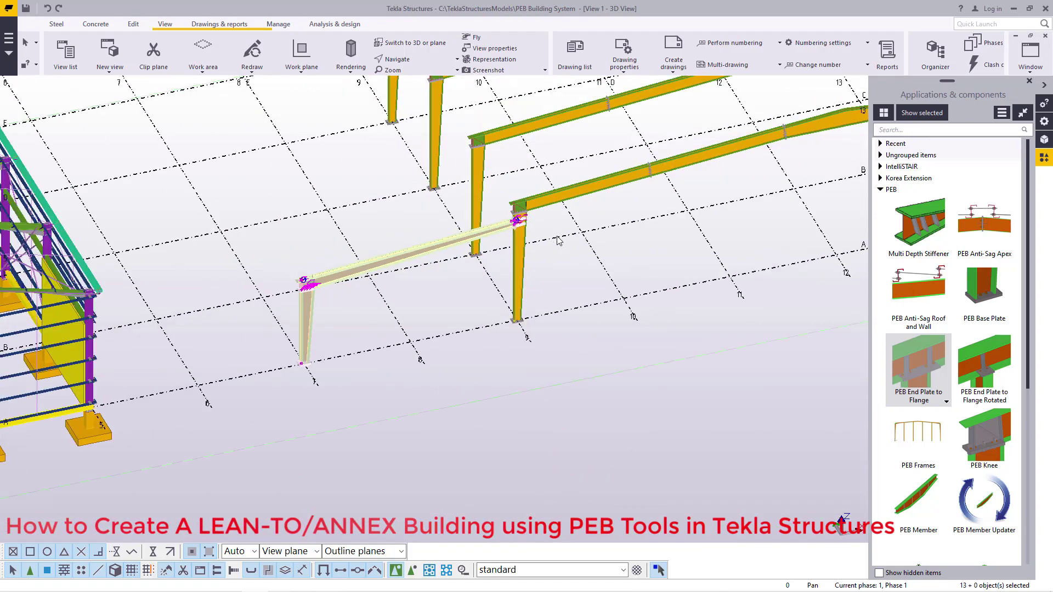
left_click_drag(658, 308, 658, 307, "ctrl")
scroll(430, 383, "down", 6)
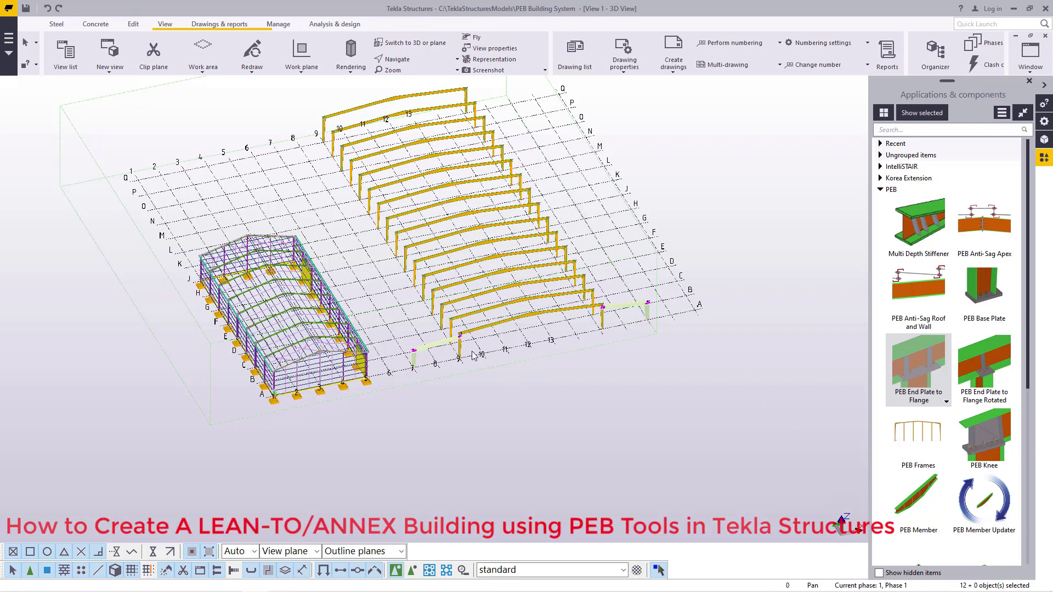
scroll(474, 356, "up", 4)
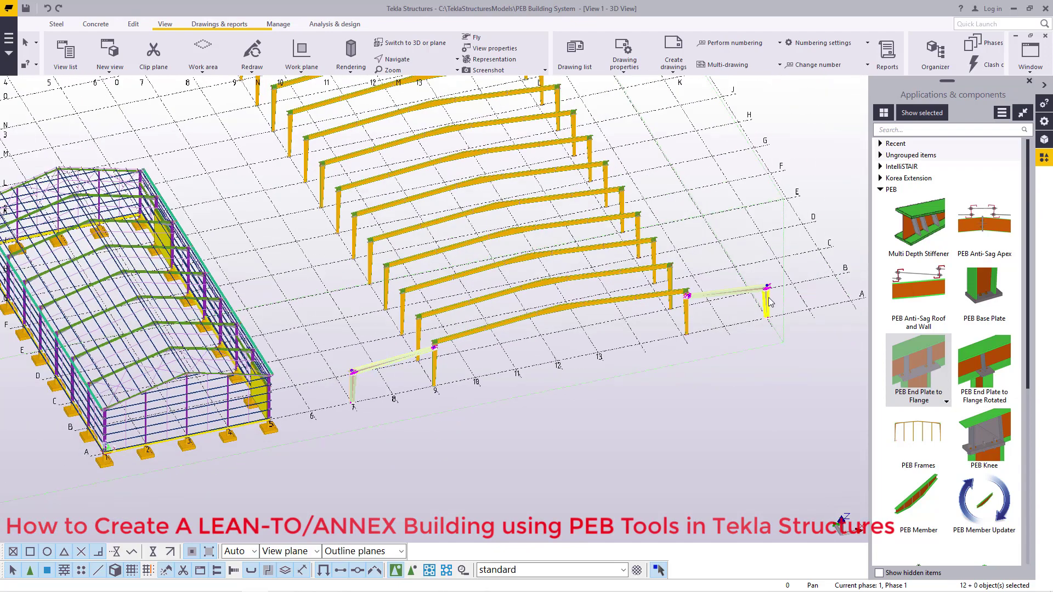
scroll(307, 362, "down", 3)
right_click(668, 143)
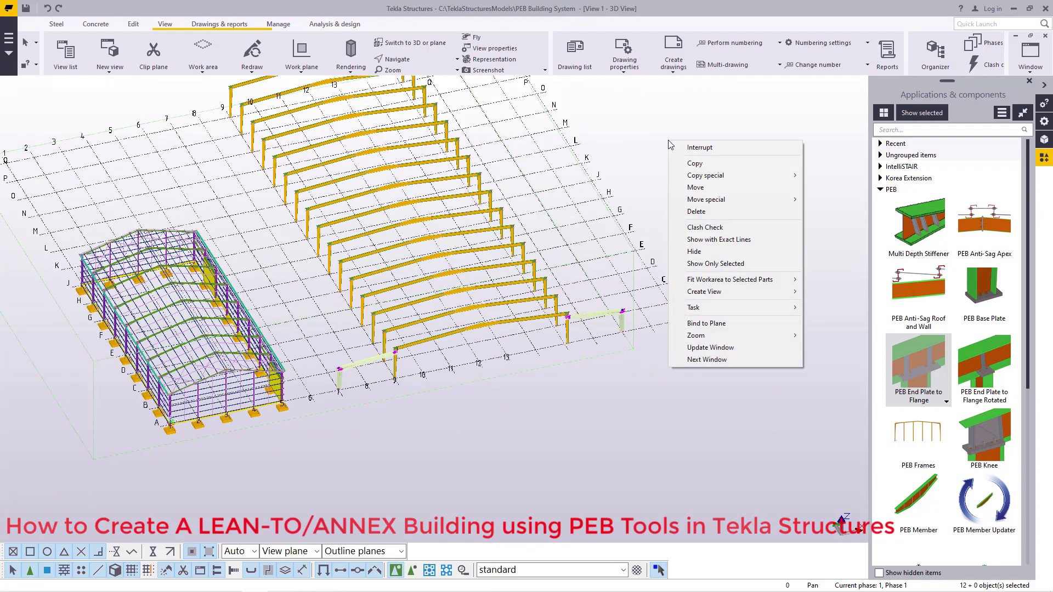
mouse_move(729, 179)
left_click(828, 175)
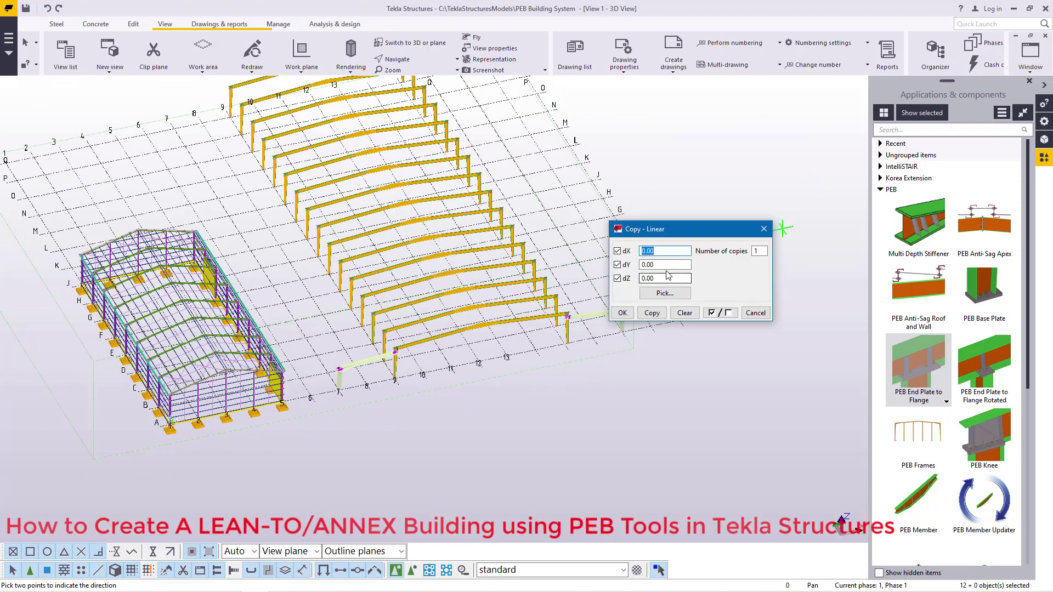
key("Tab")
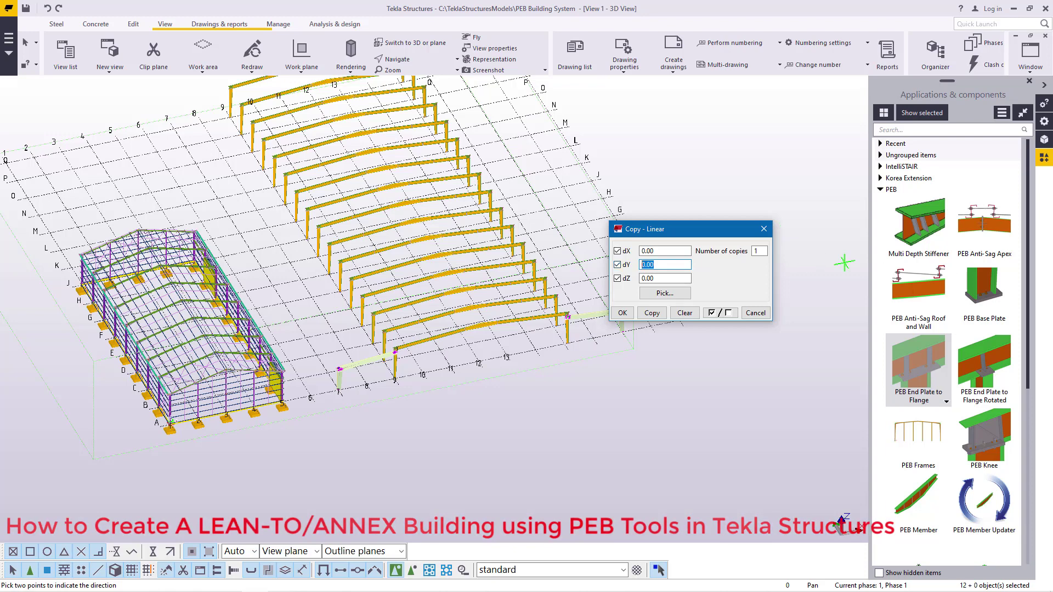
type("6000")
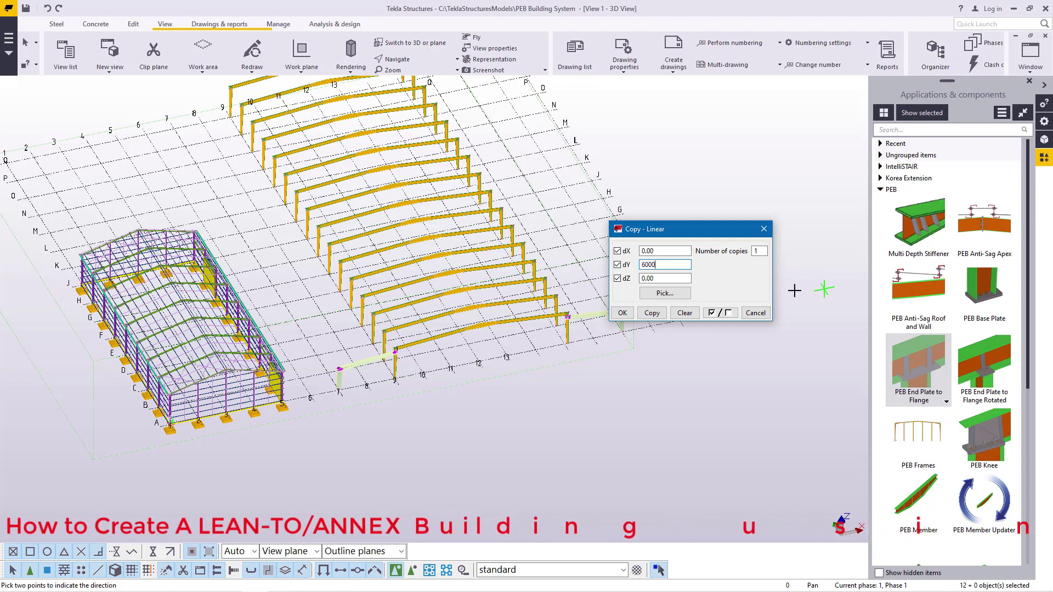
left_click(760, 251)
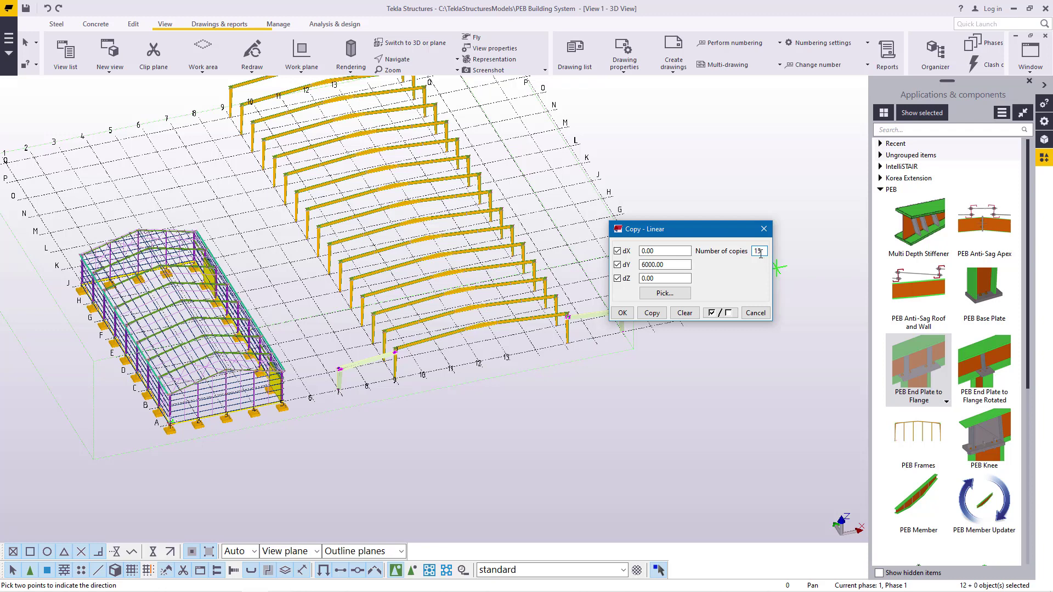
left_click(653, 313)
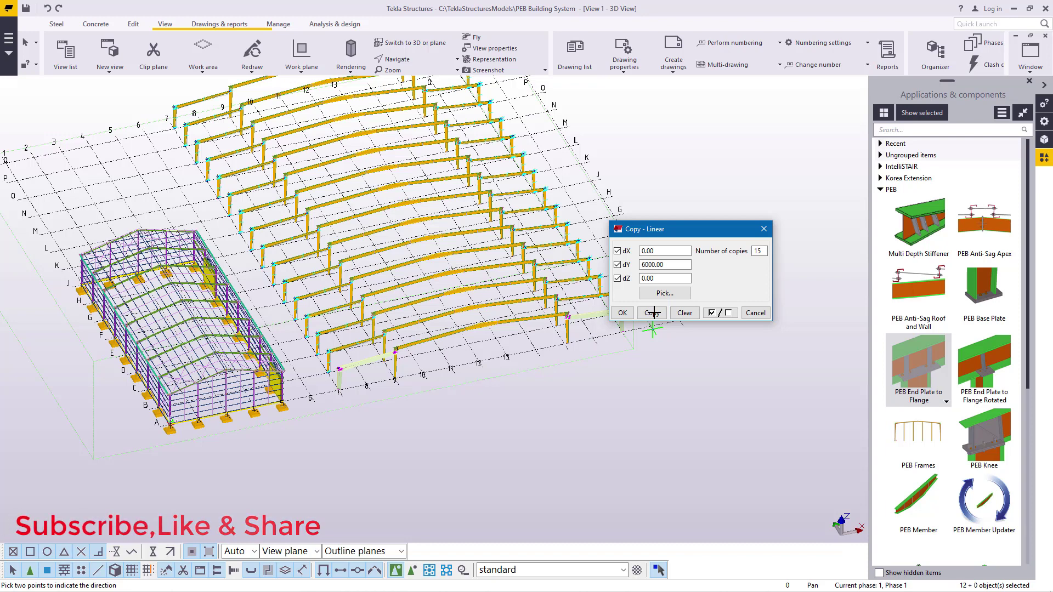
left_click(622, 313)
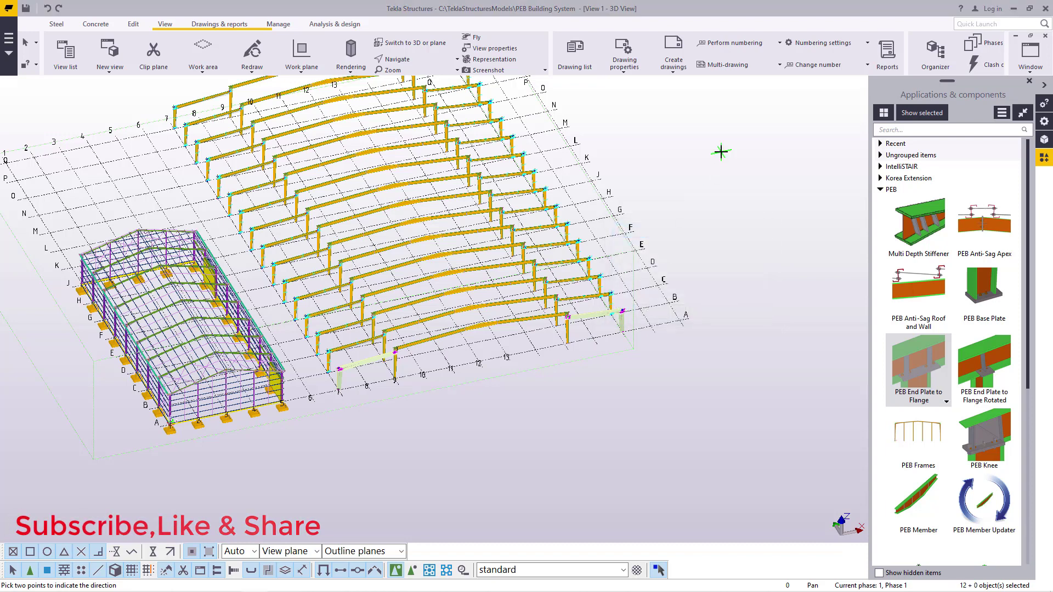
right_click(716, 147)
left_click(746, 160)
Update the 3D view window to clear the leftover component graphics around the copied lean-to frames.
left_click(411, 61)
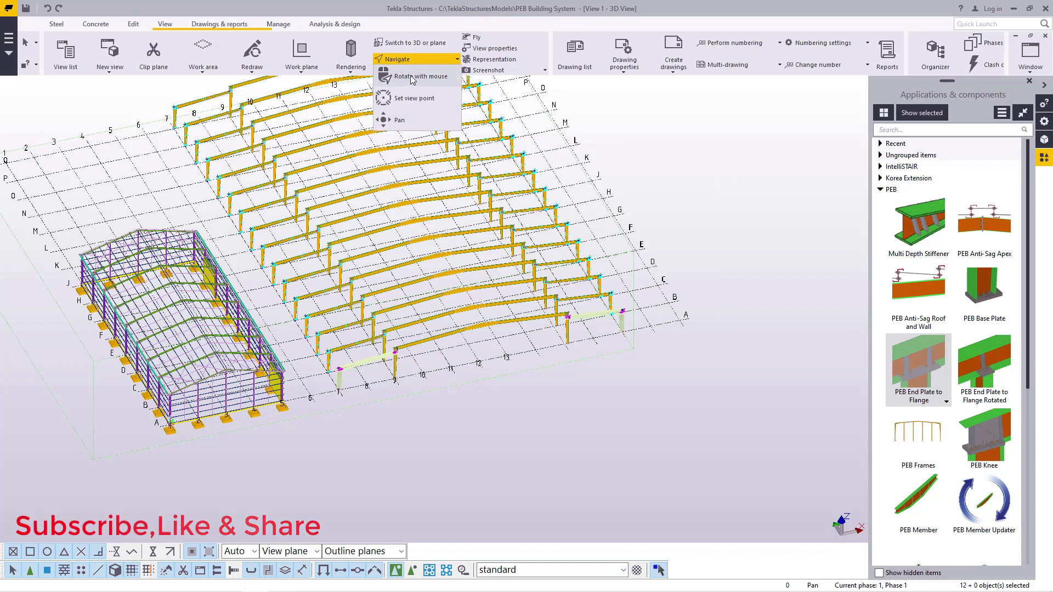
left_click(415, 79)
left_click_drag(541, 286, 458, 259)
scroll(458, 259, "up", 4)
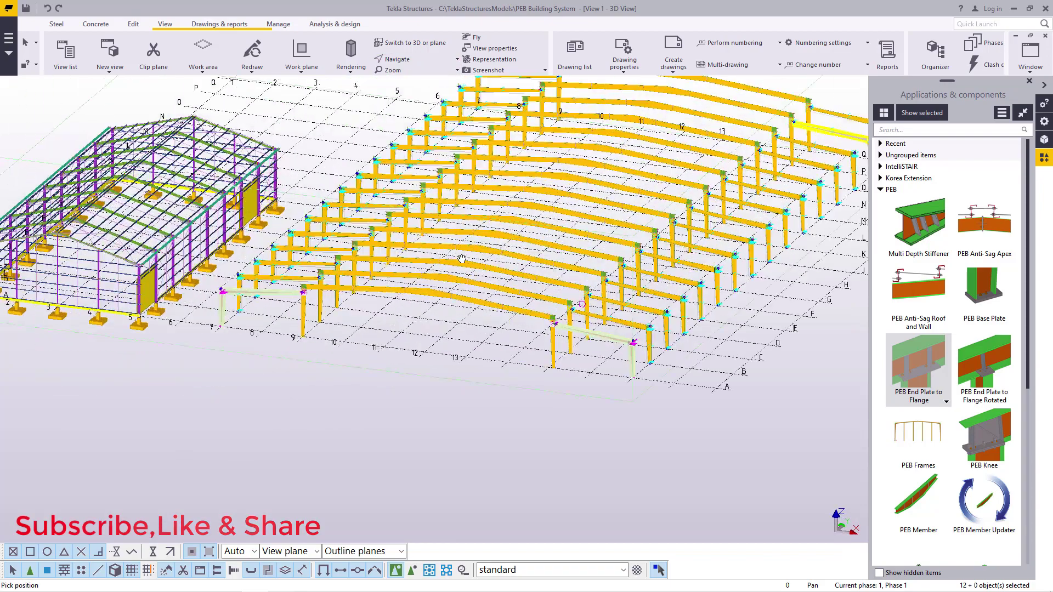
right_click(476, 236)
left_click(504, 243)
left_click(500, 466)
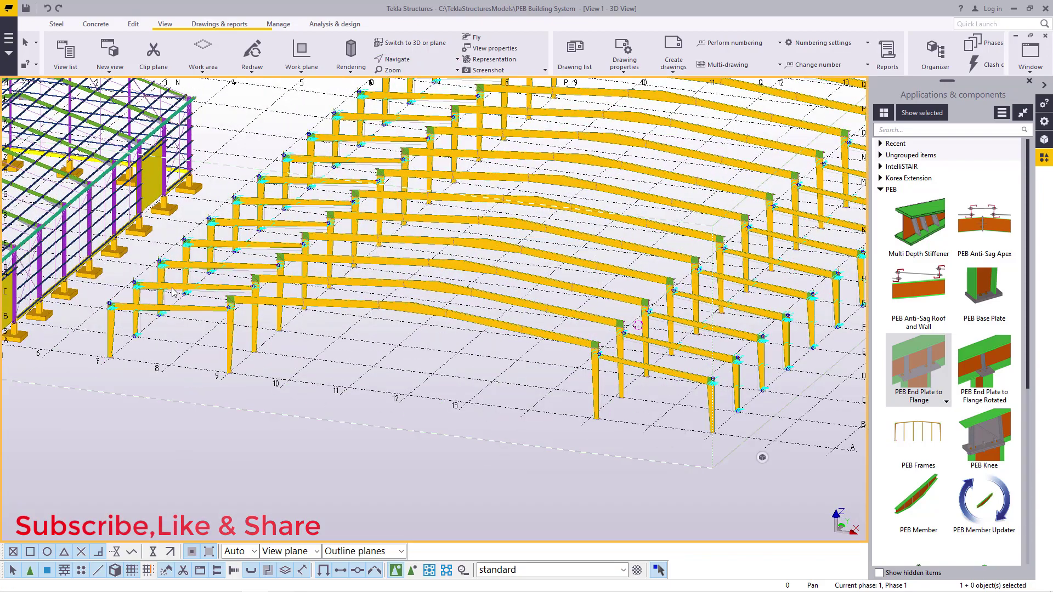
scroll(173, 292, "up", 10)
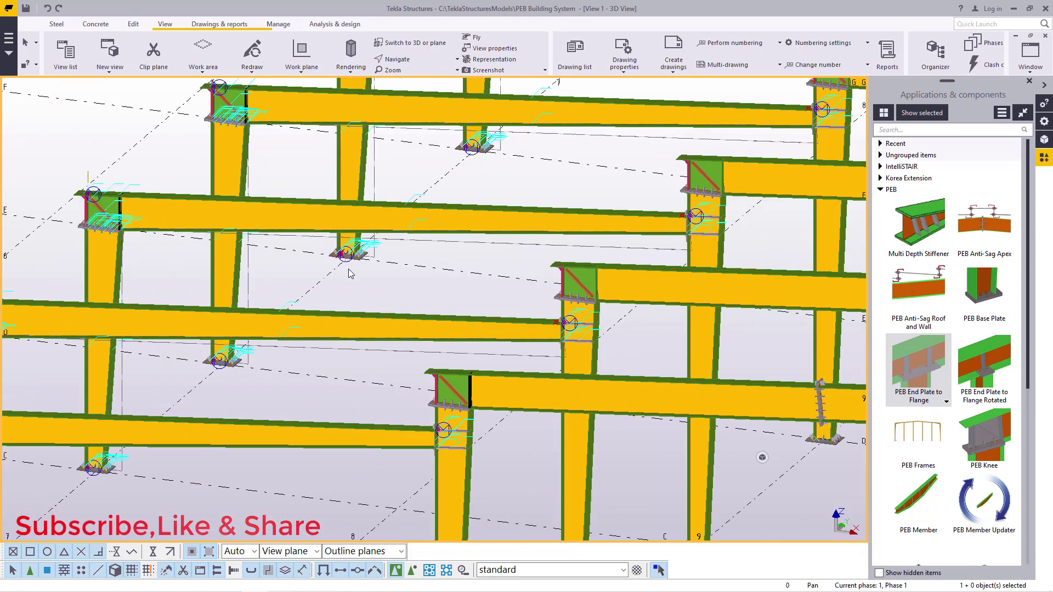
right_click(369, 288)
left_click(406, 351)
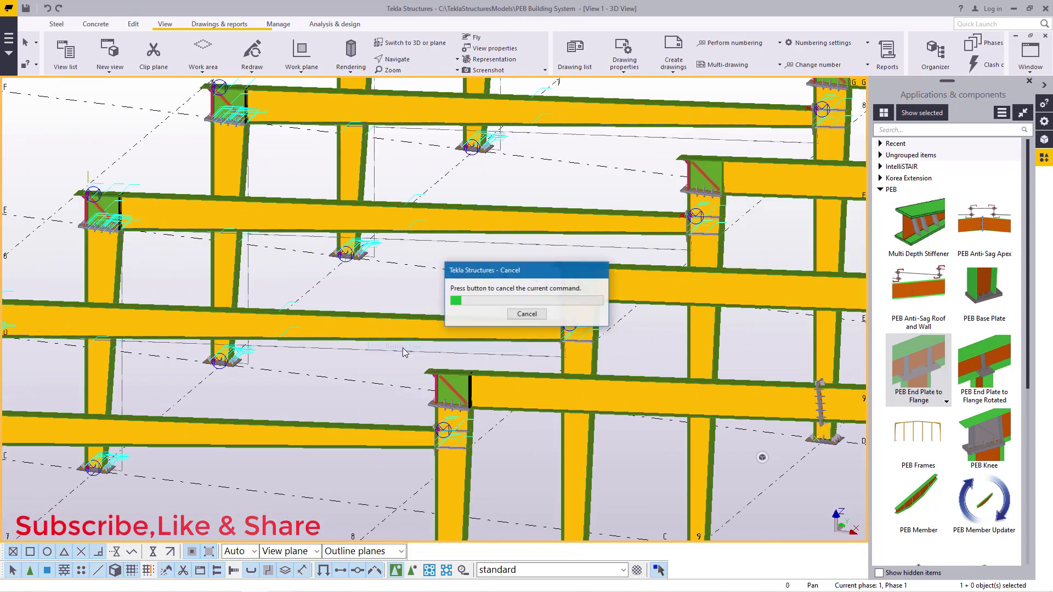
Examine the copied lean-to columns, rafters and knee connections on the side facing the existing building from several angles.
left_click(481, 91)
left_click(398, 58)
left_click(409, 71)
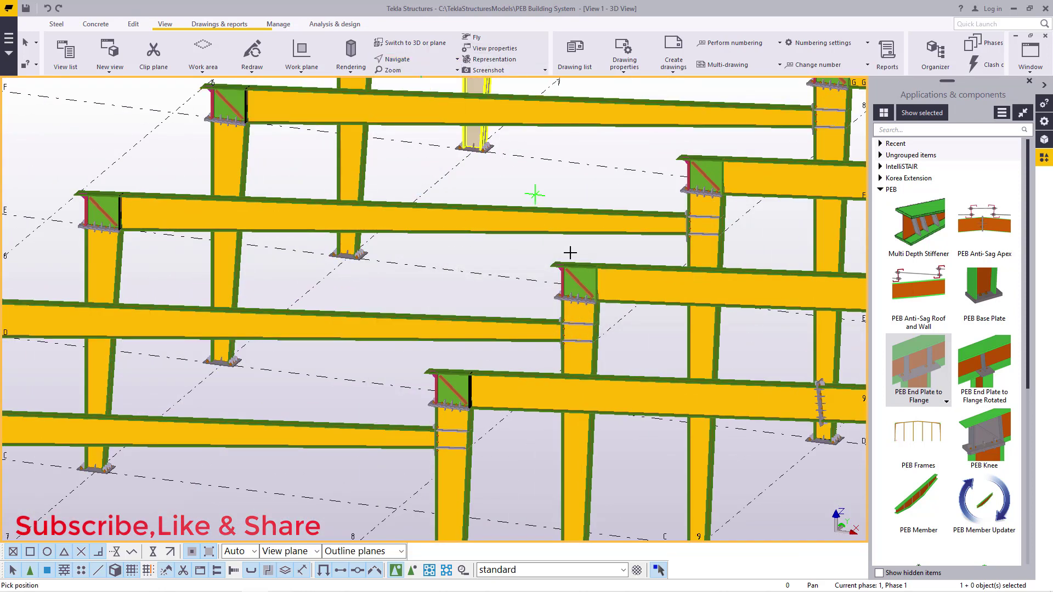
scroll(590, 286, "down", 5)
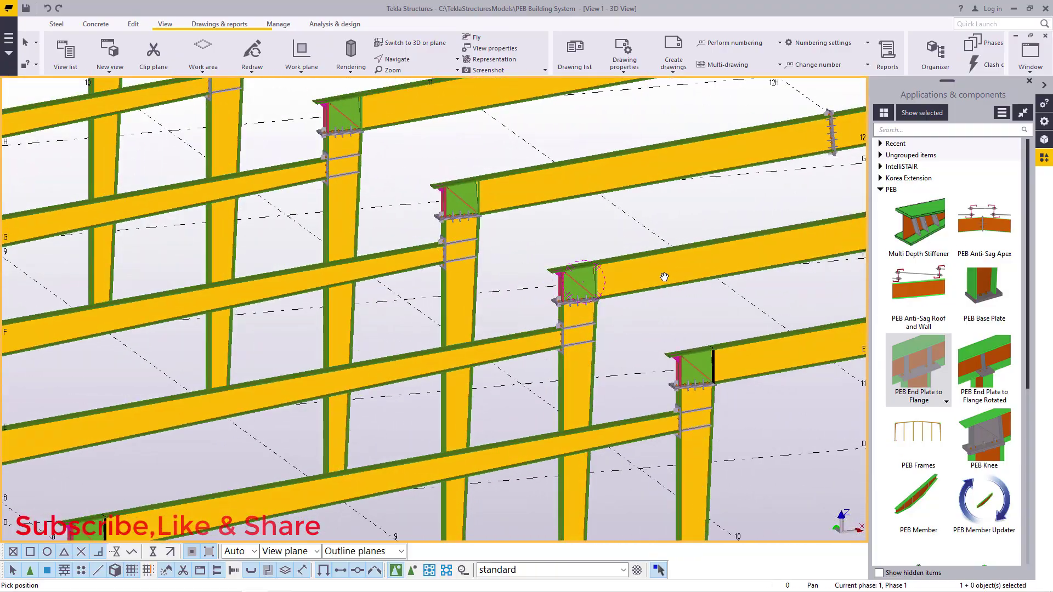
scroll(550, 245, "down", 6)
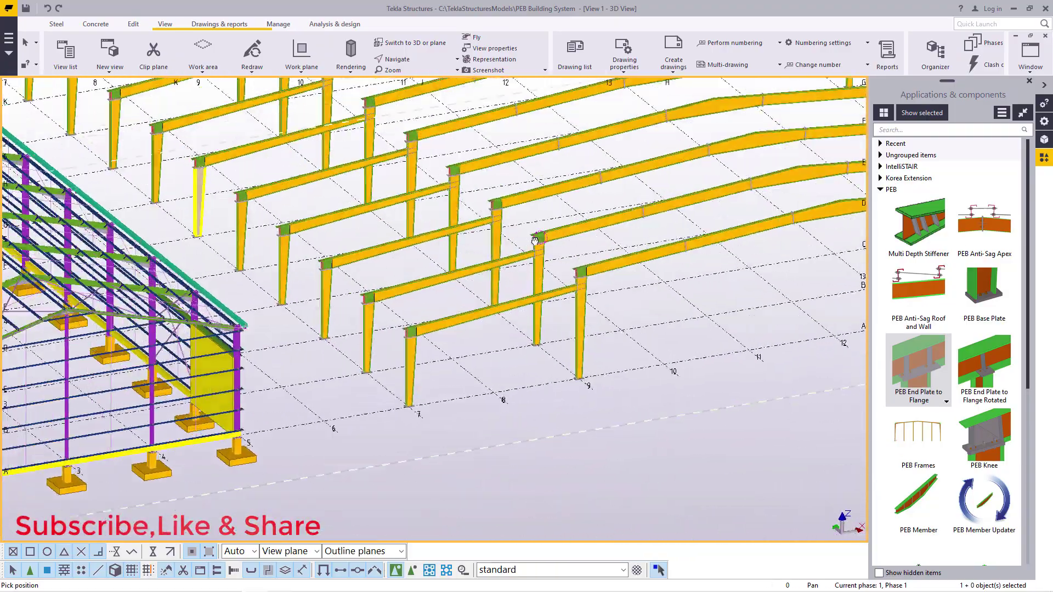
middle_click_drag(573, 243, 432, 230, "ctrl")
scroll(487, 148, "up", 6)
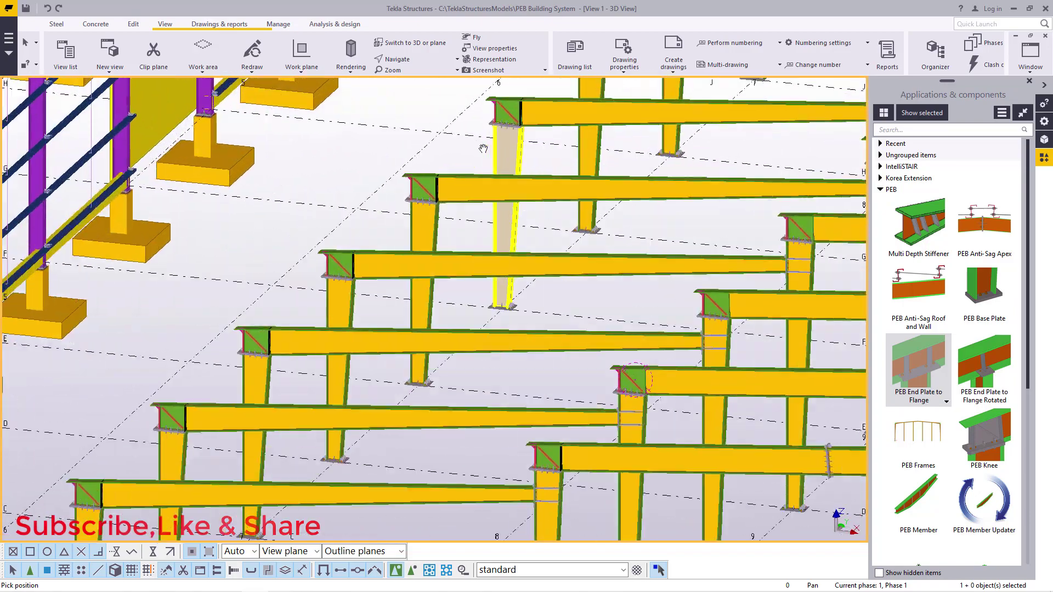
left_click(526, 150)
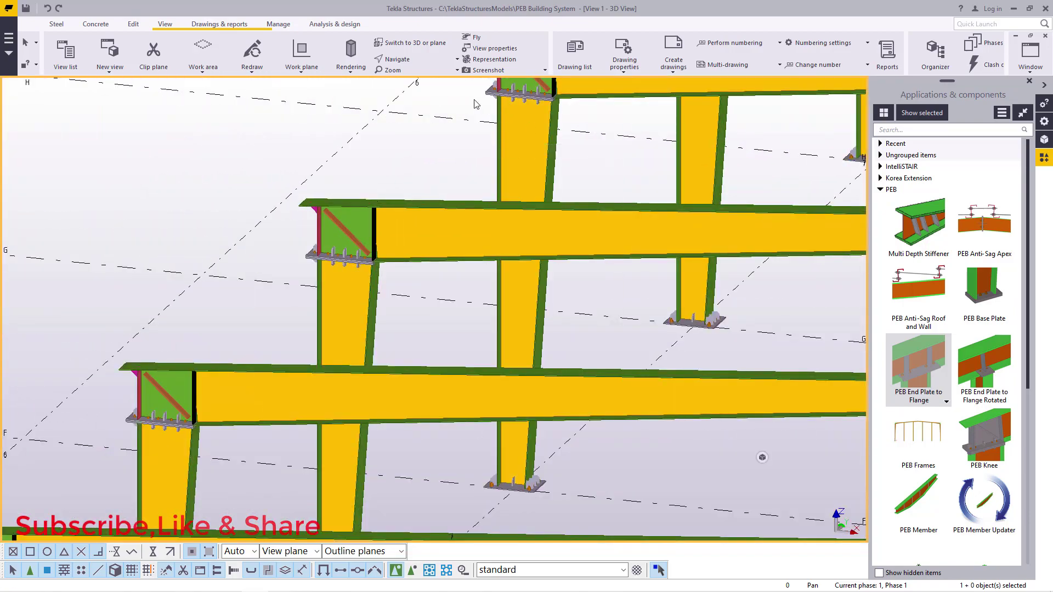
left_click(417, 60)
left_click(418, 79)
scroll(520, 158, "down", 5)
scroll(367, 296, "down", 5)
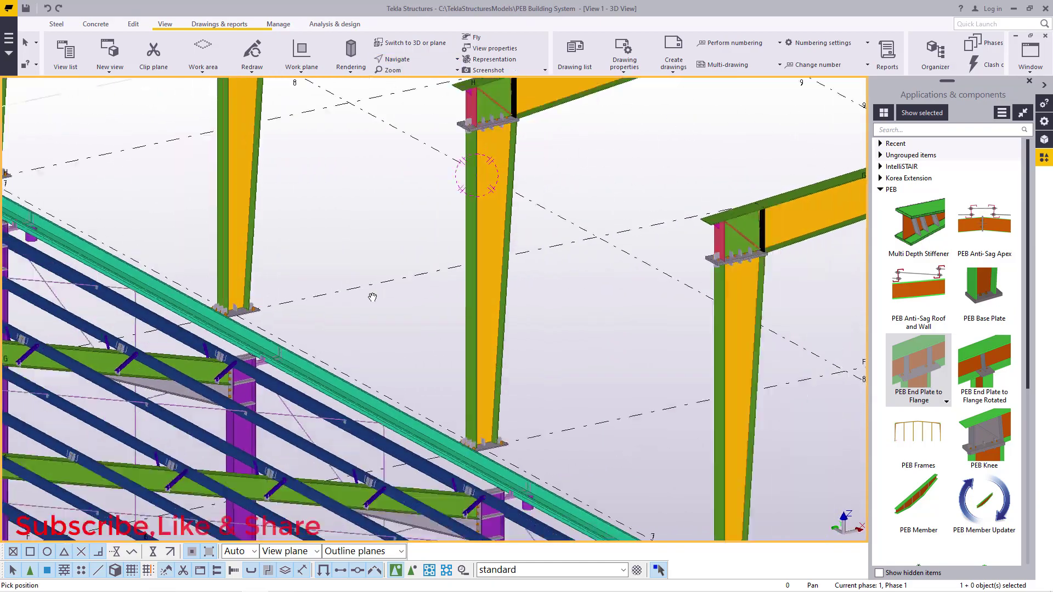
scroll(362, 299, "down", 8)
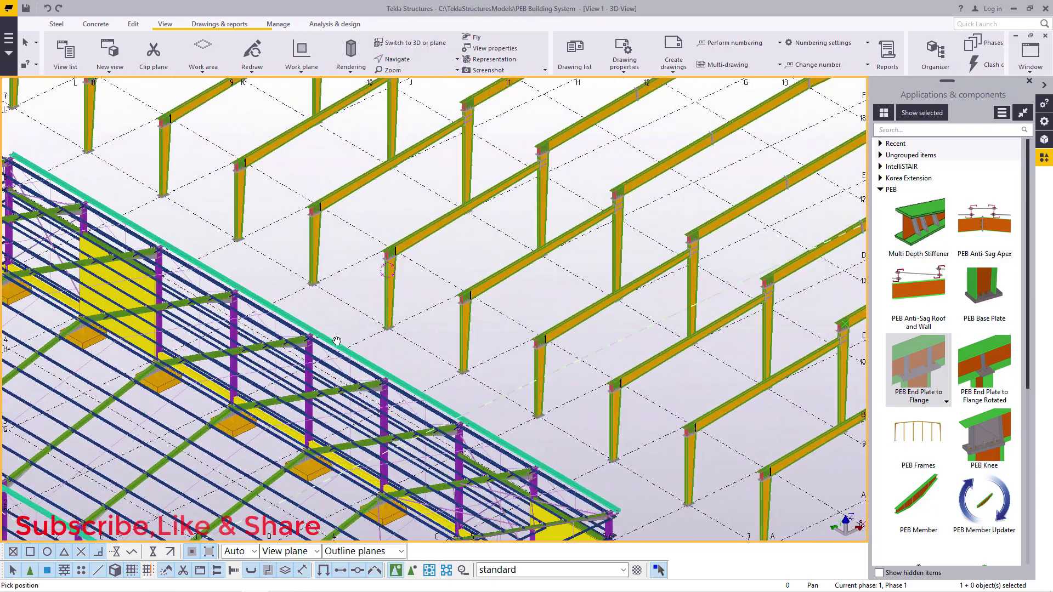
Review the copied lean-to frames from the far end of the building and as a complete row along the grid.
middle_click_drag(373, 291, 152, 348, "ctrl")
scroll(163, 327, "up", 5)
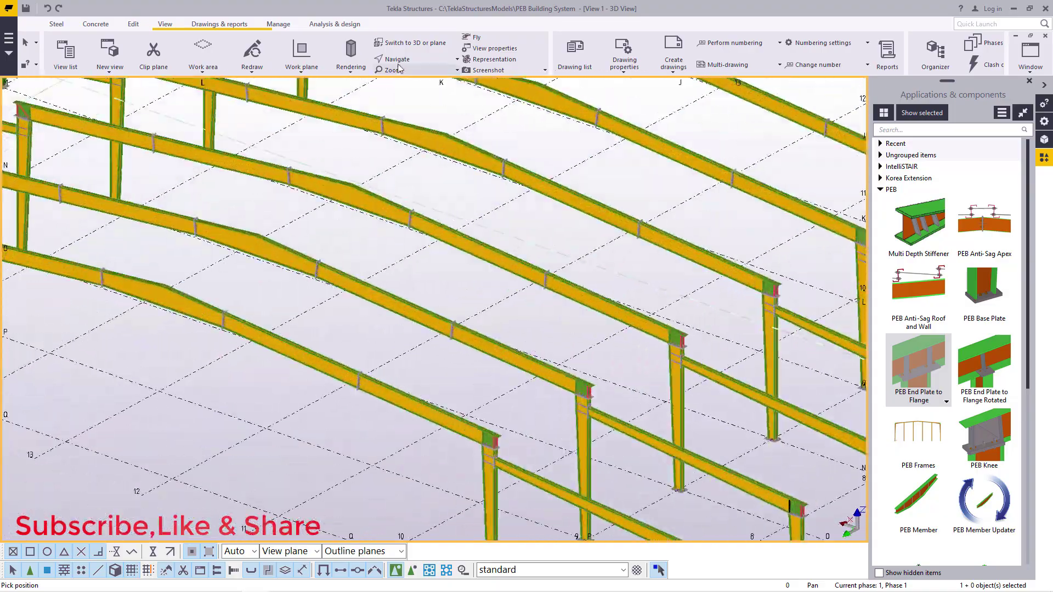
scroll(551, 330, "down", 6)
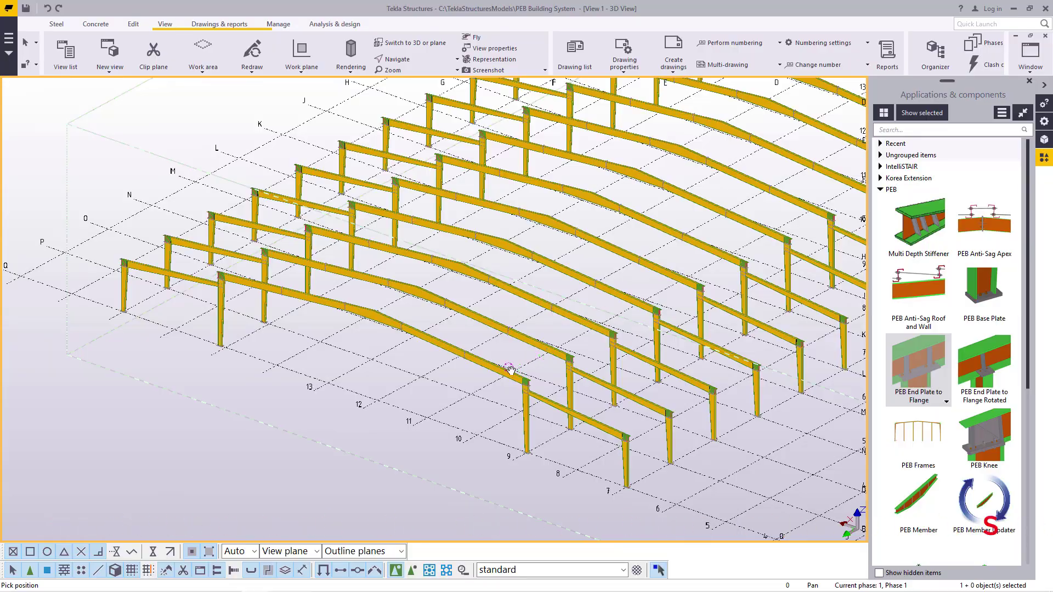
middle_click_drag(510, 369, 415, 397, "ctrl")
scroll(416, 397, "down", 2)
scroll(446, 279, "up", 4)
scroll(303, 323, "down", 2)
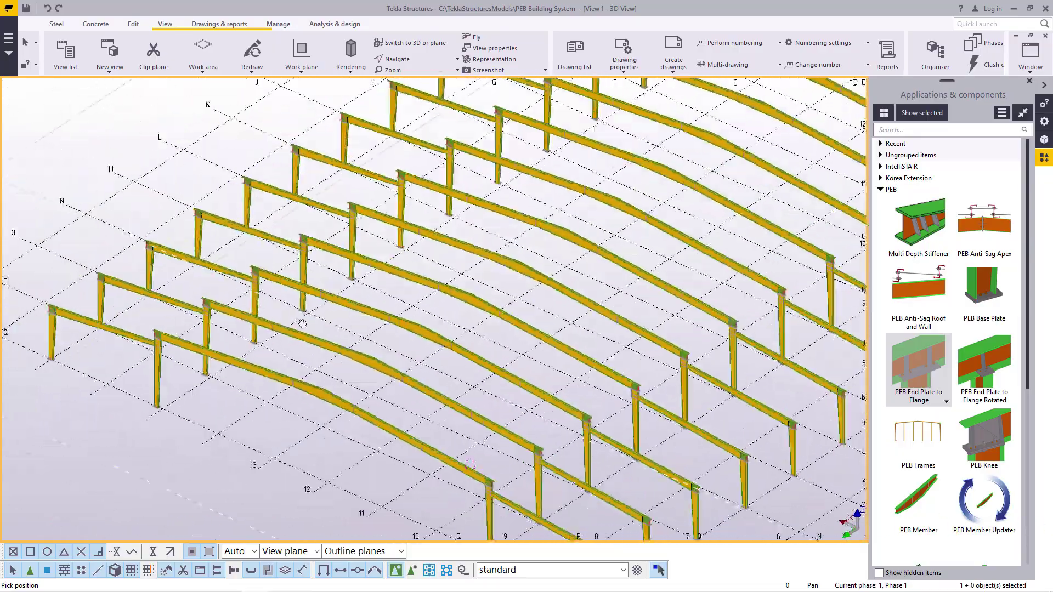
scroll(302, 323, "down", 4)
middle_click_drag(302, 323, 243, 259, "ctrl")
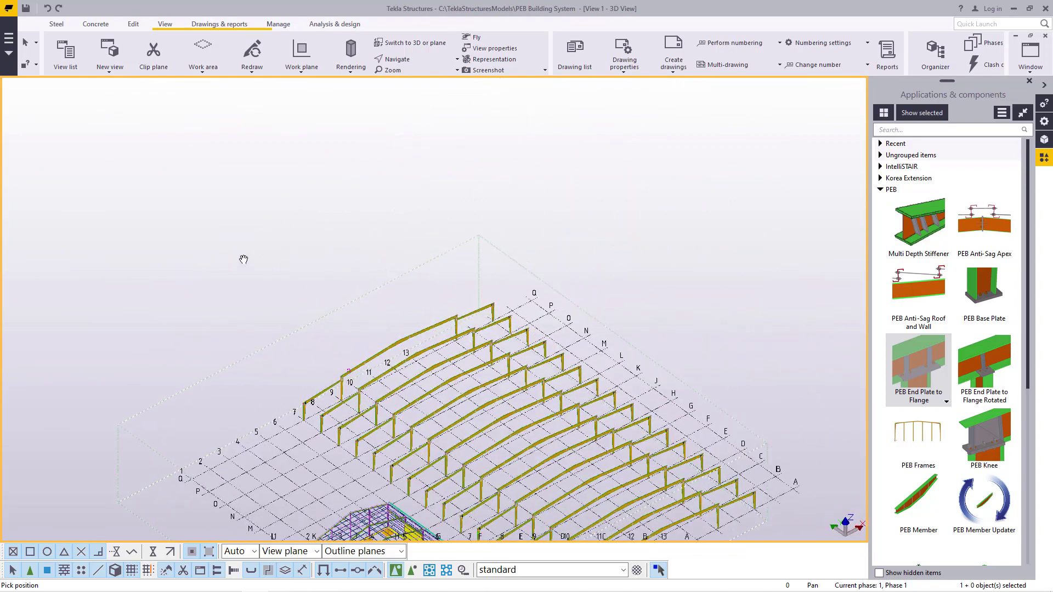
scroll(243, 259, "down", 3)
scroll(434, 395, "up", 6)
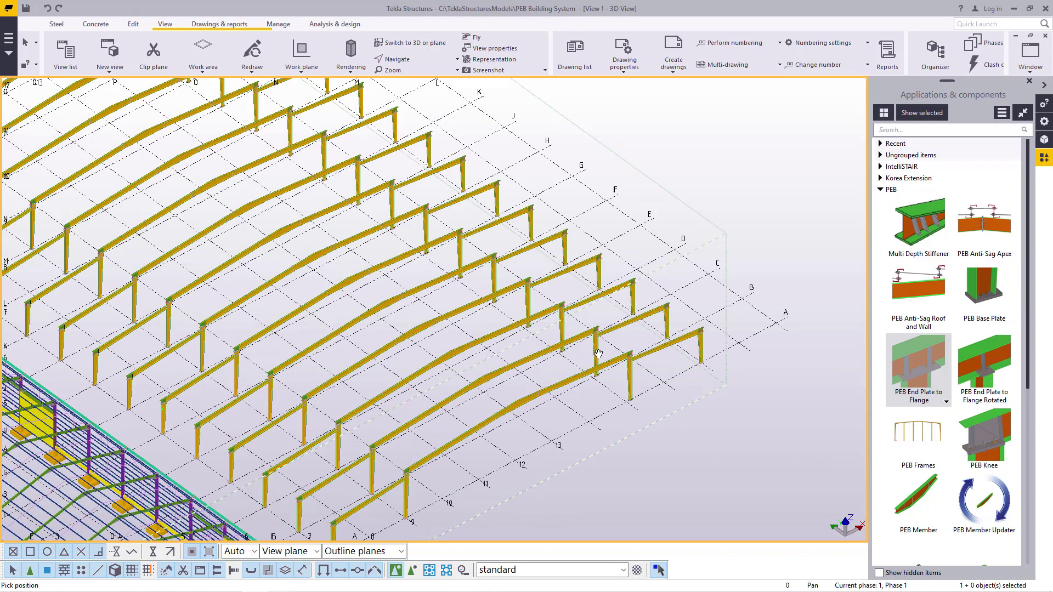
Inspect the end plate, bolts and stiffeners where a copied lean-to rafter meets the main column, and the adjacent lean-to knees.
middle_click_drag(624, 340, 680, 296, "ctrl")
scroll(654, 334, "down", 3)
scroll(382, 471, "up", 5)
scroll(382, 471, "up", 3)
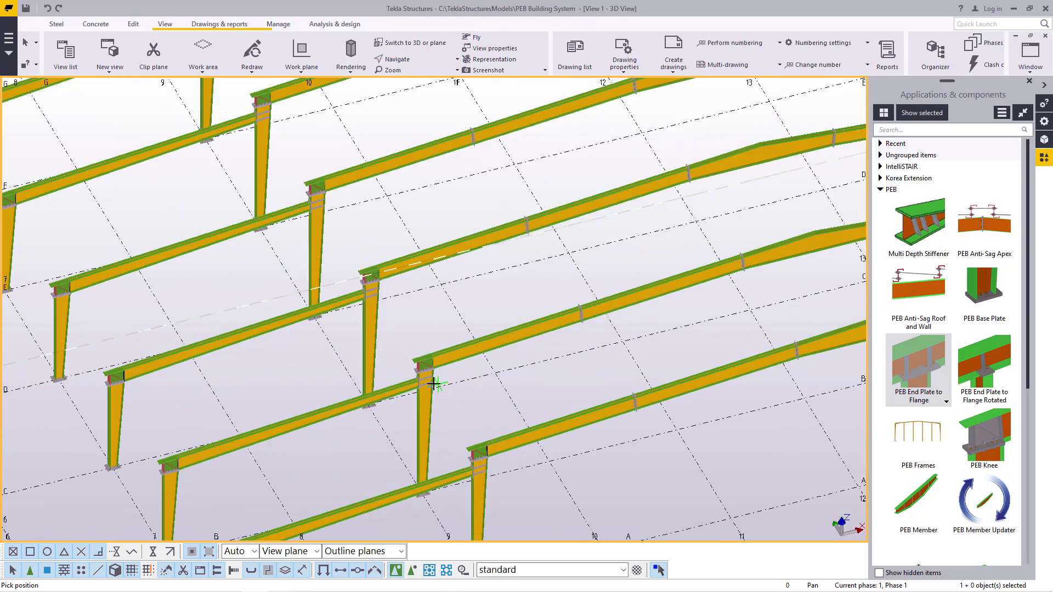
scroll(434, 384, "up", 10)
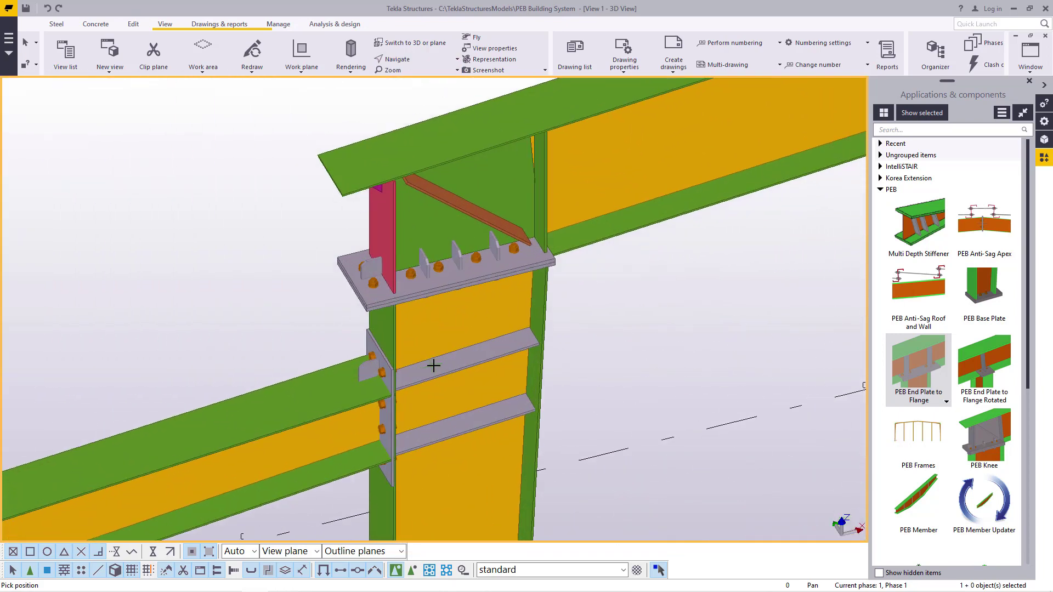
scroll(458, 344, "up", 2)
middle_click_drag(462, 344, 409, 334, "ctrl")
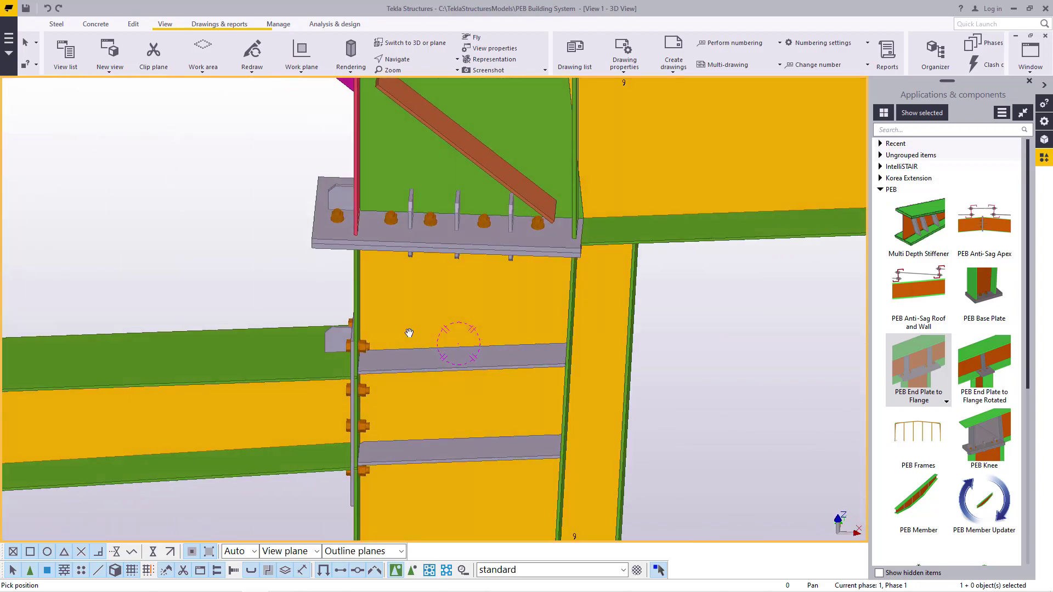
scroll(458, 341, "down", 4)
middle_click_drag(475, 348, 462, 337, "ctrl")
scroll(471, 323, "down", 10)
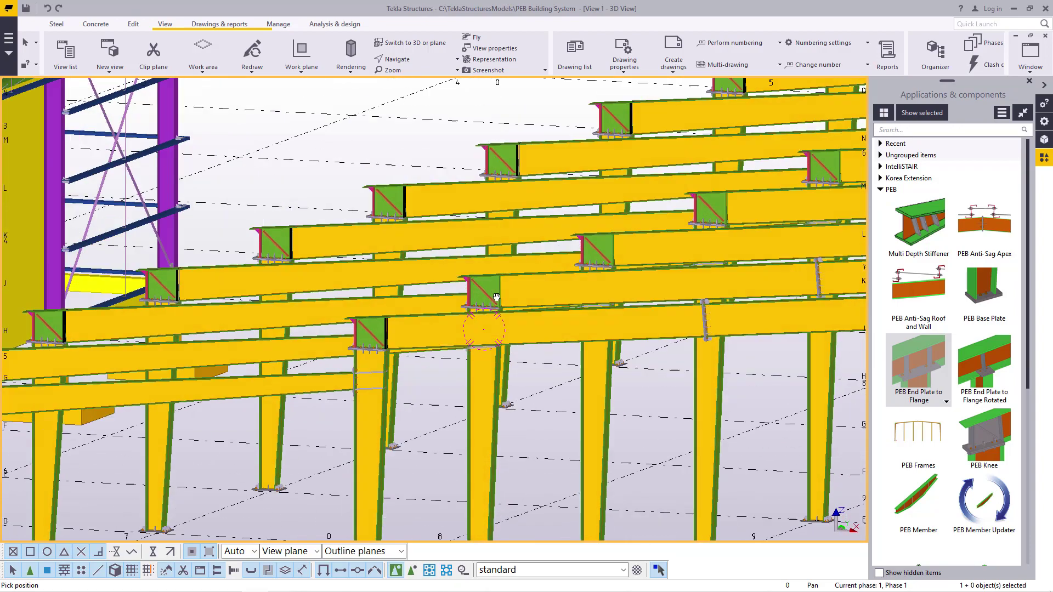
middle_click_drag(497, 297, 503, 400, "ctrl")
scroll(214, 450, "up", 3)
scroll(348, 322, "up", 3)
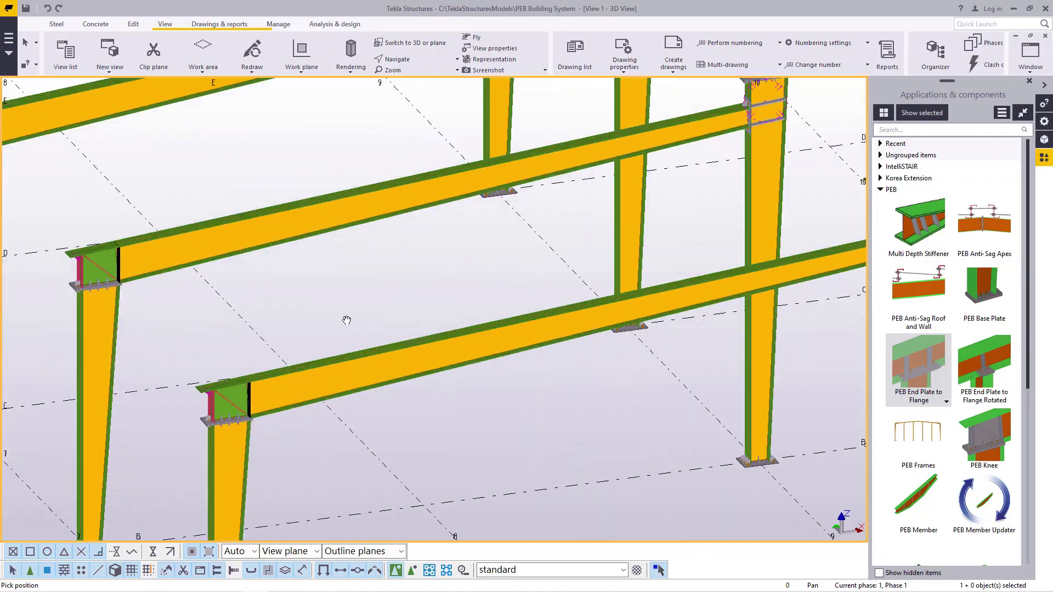